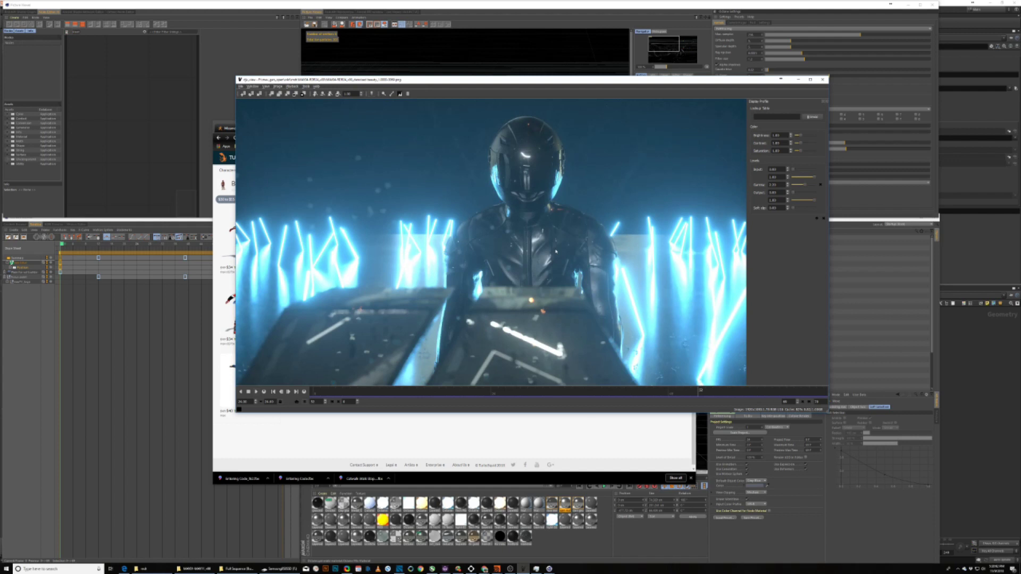
Review the rendered helmeted rider shot, then switch to the Cinema 4D scene containing the rider model
click(248, 392)
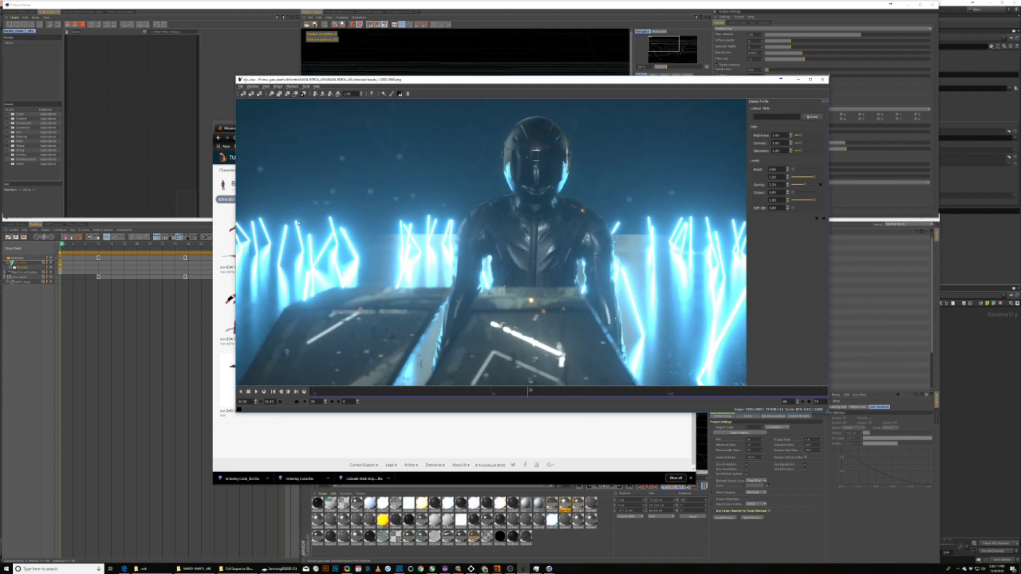
click(549, 569)
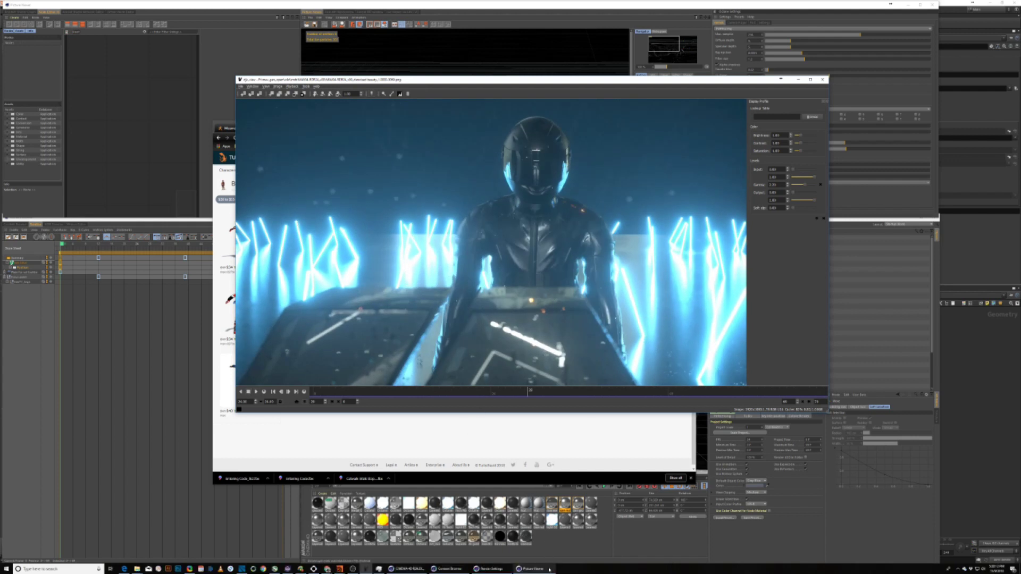
click(416, 571)
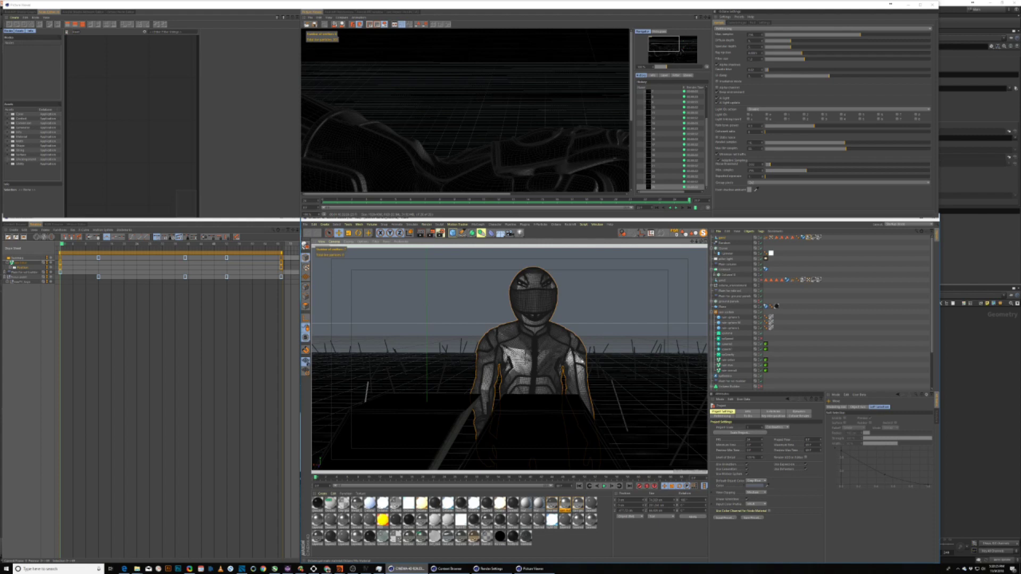
click(500, 234)
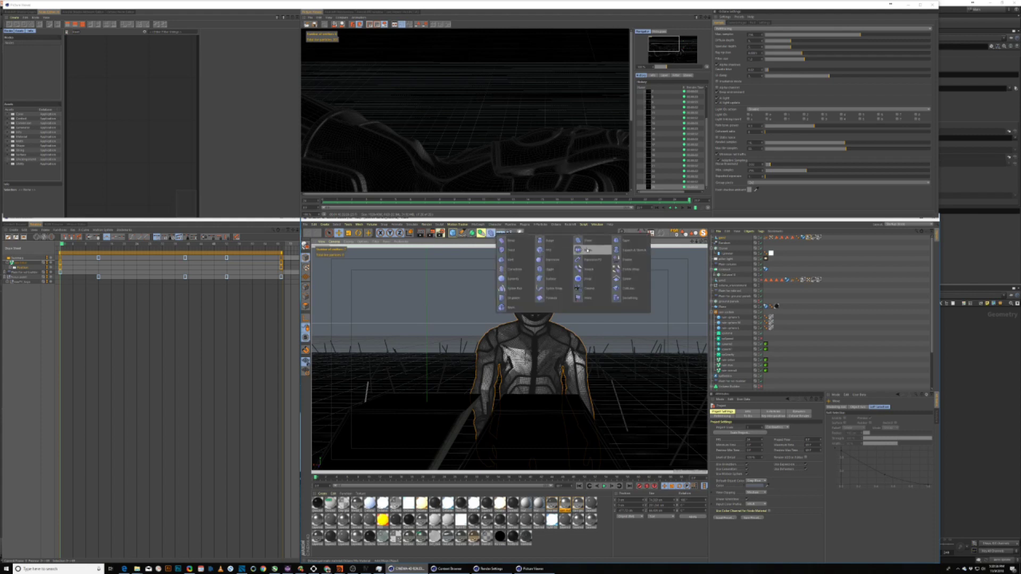
click(581, 218)
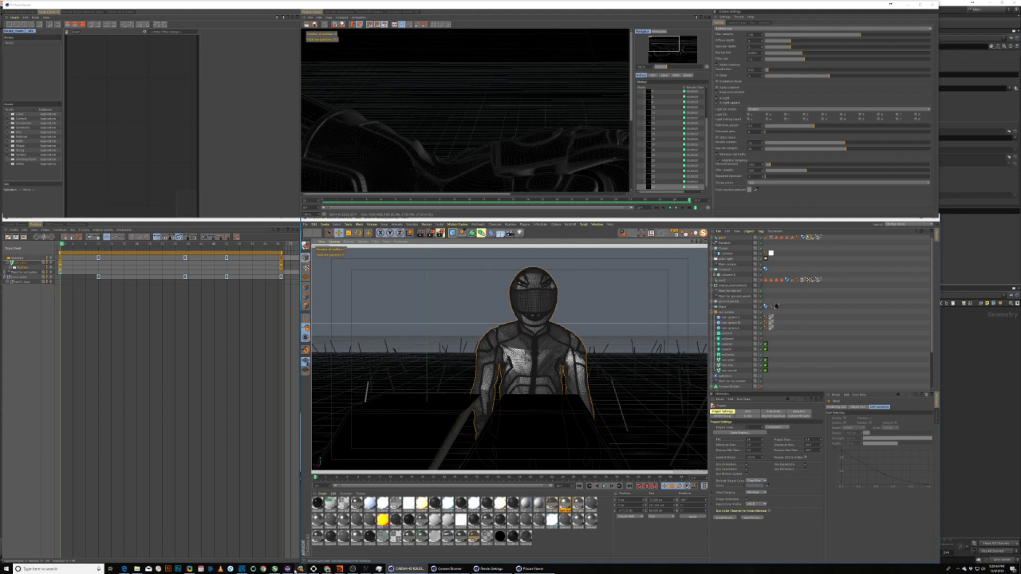
Switch to the browser and look over the TurboSquid biker models and the Mixamo animation applied to the biker
click(327, 569)
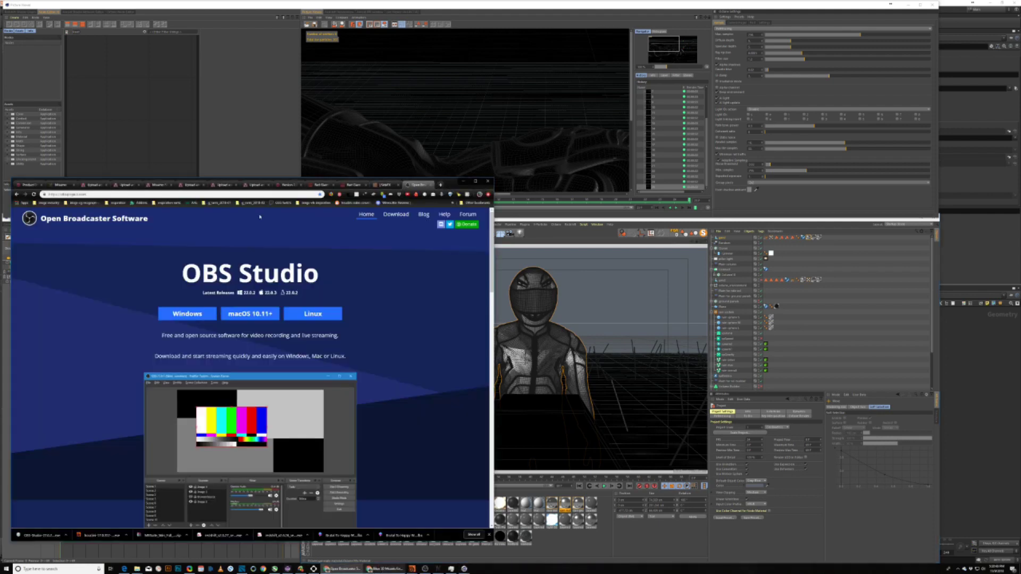
click(383, 568)
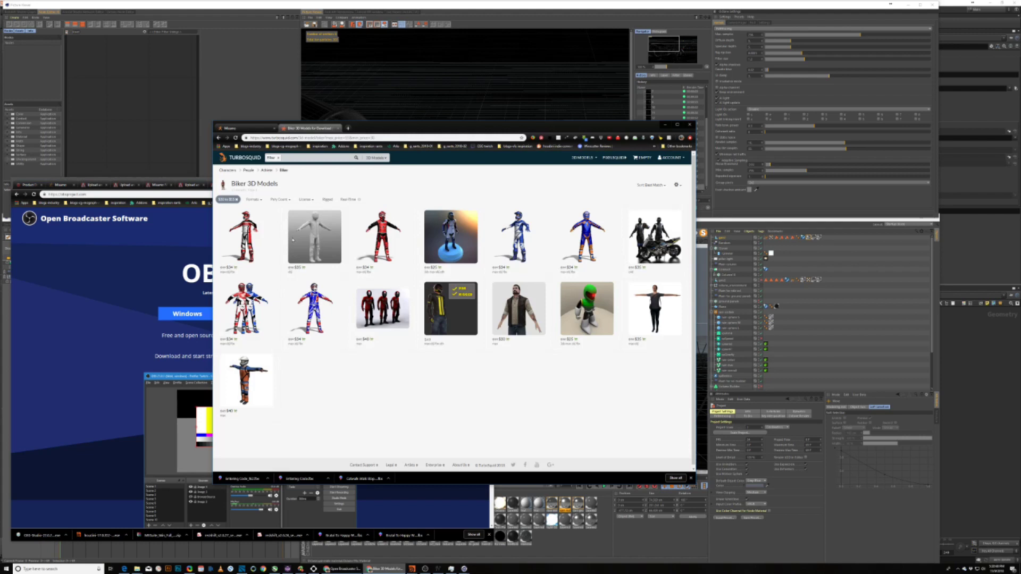
mouse_move(318, 243)
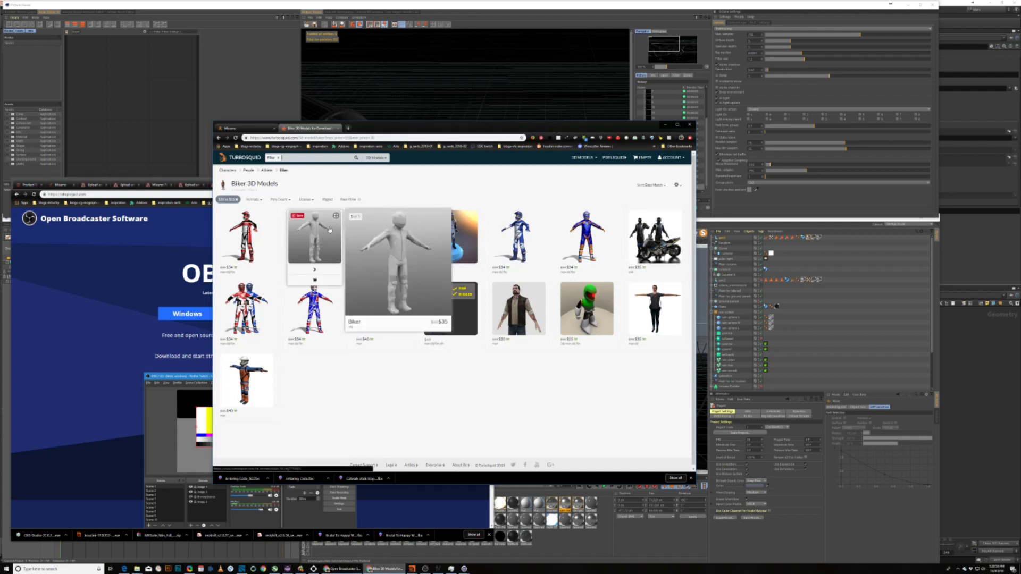
click(261, 129)
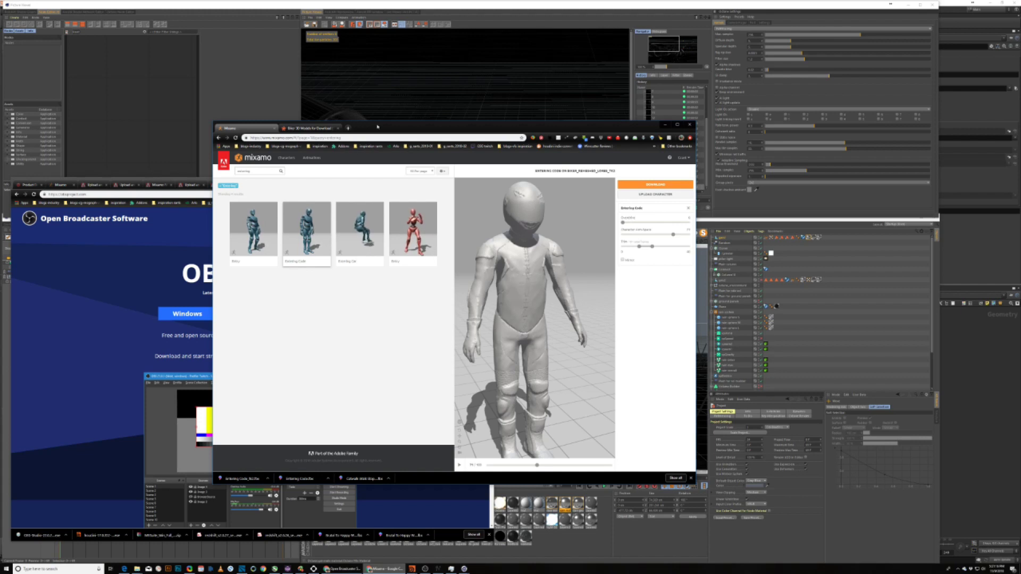
drag(378, 126, 381, 111)
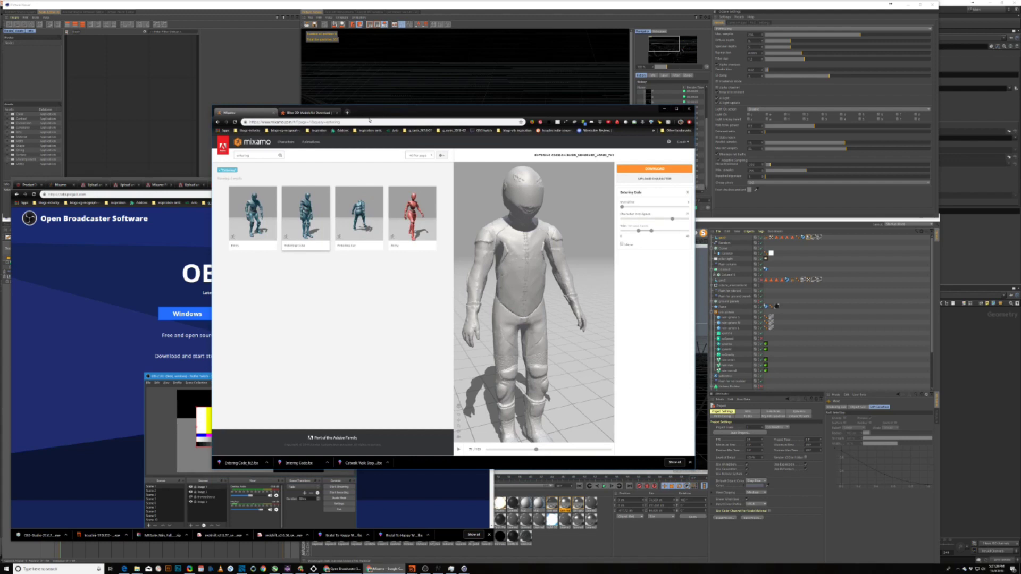
click(308, 112)
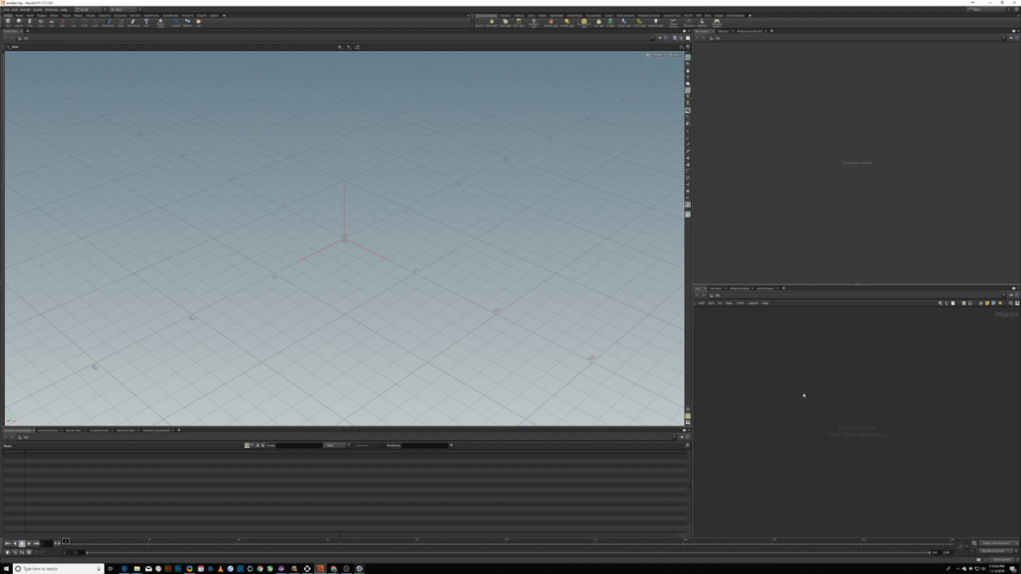
Create a File geometry object in the empty Houdini scene and enter its geometry network
key(Tab)
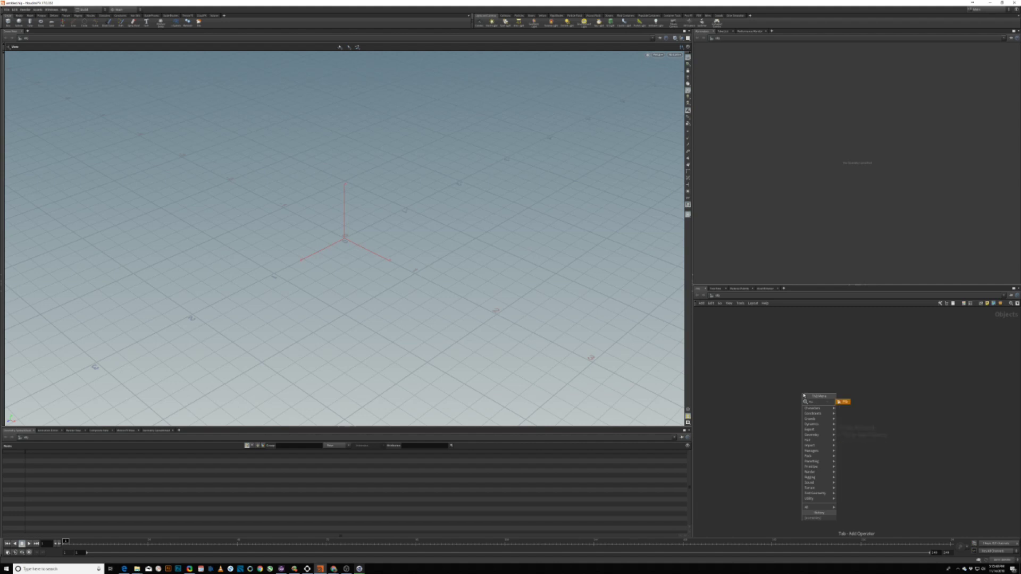
key(Escape)
click(804, 394)
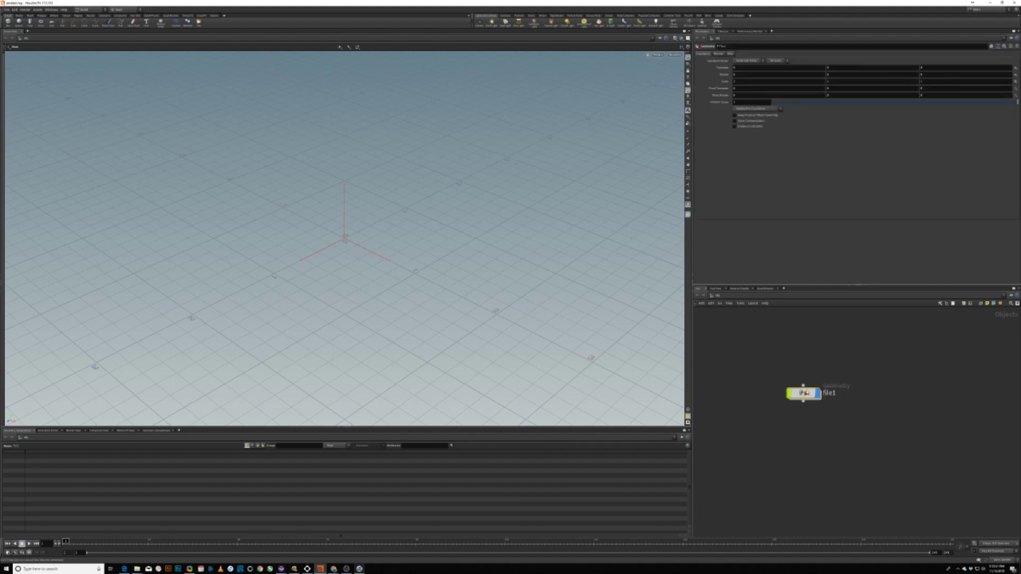
double_click(804, 393)
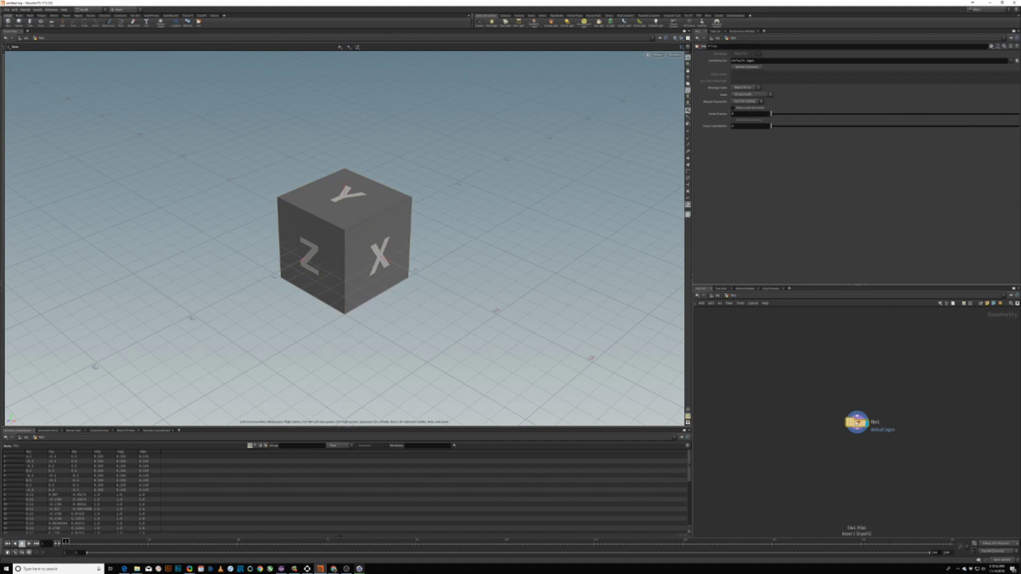
Load Biker.obj from the project's asset folder as the File node's geometry
click(1015, 61)
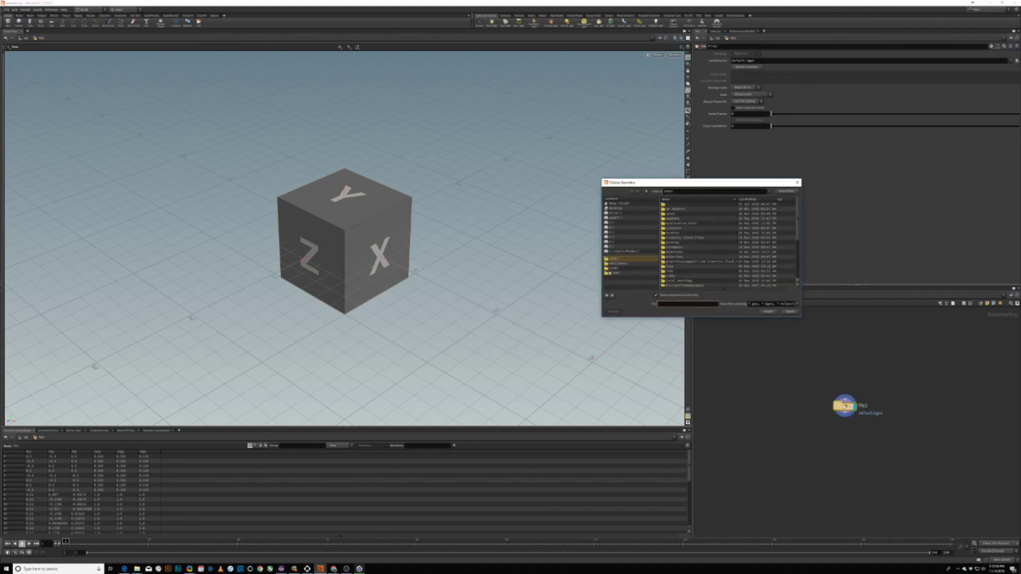
click(618, 264)
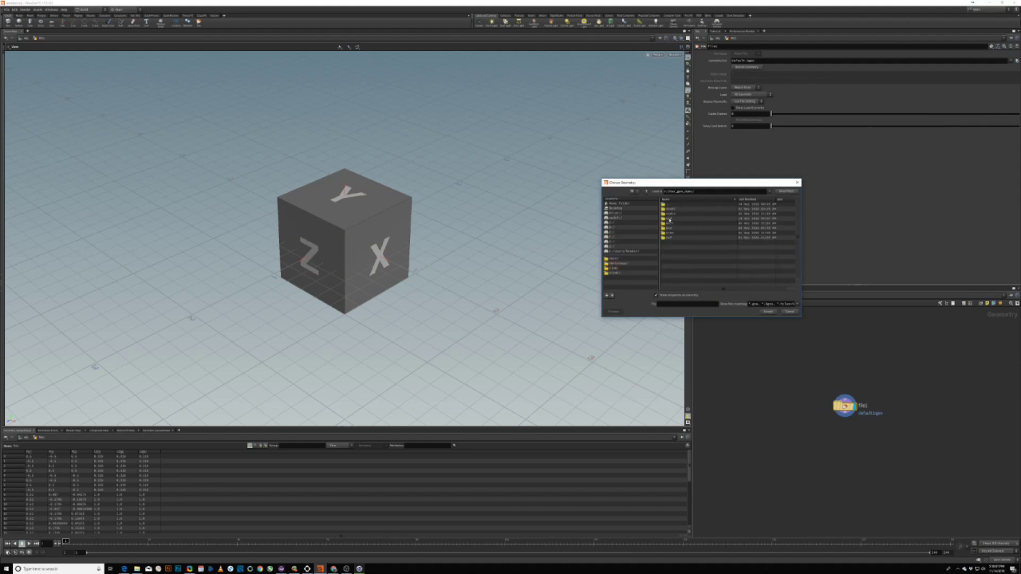
double_click(672, 209)
click(672, 209)
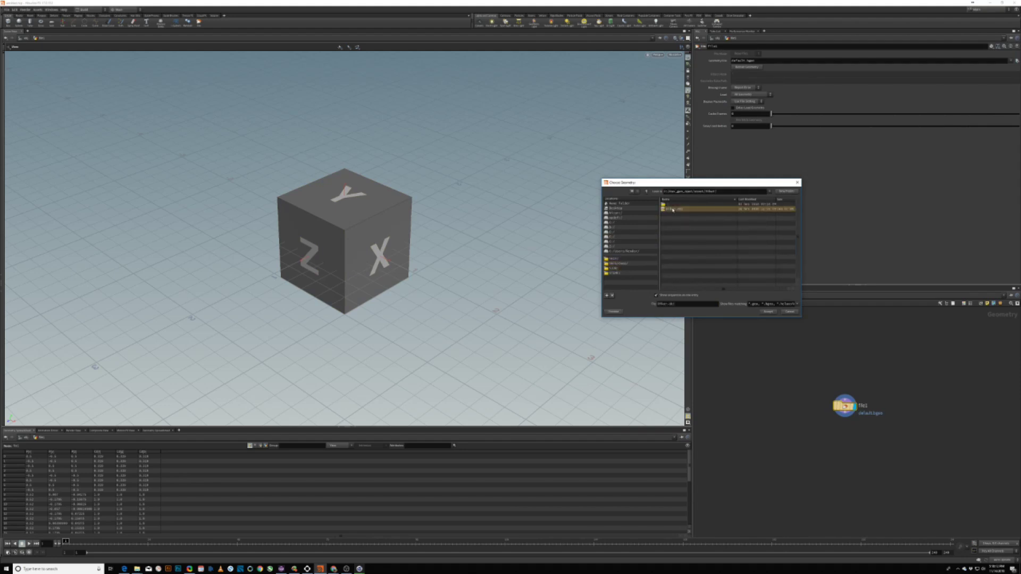
click(767, 312)
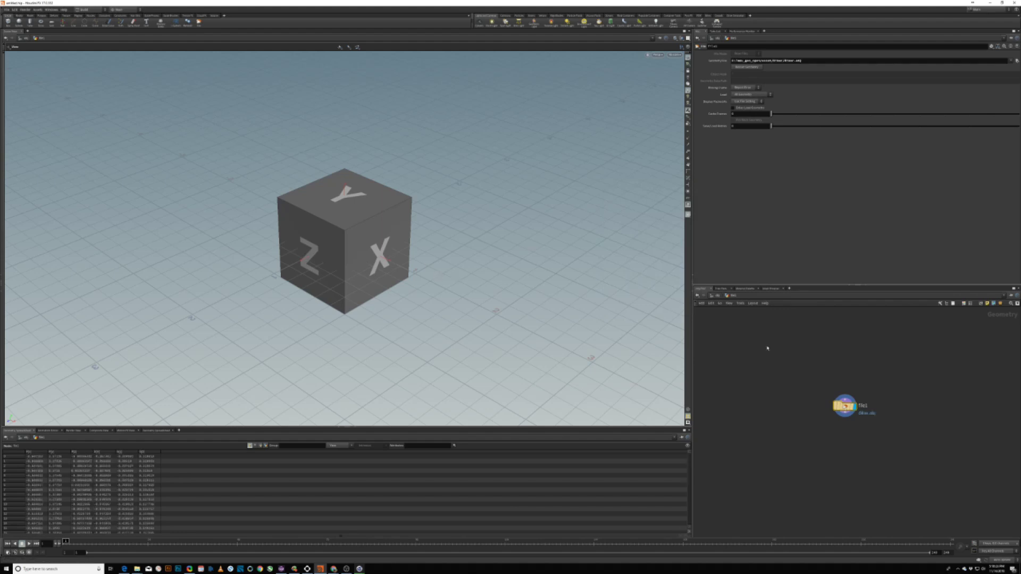
Add a PolyFill node after the File node, connect it to the biker geometry and display its output
middle_drag(379, 187, 379, 254)
drag(379, 254, 399, 212)
right_drag(399, 213, 402, 168)
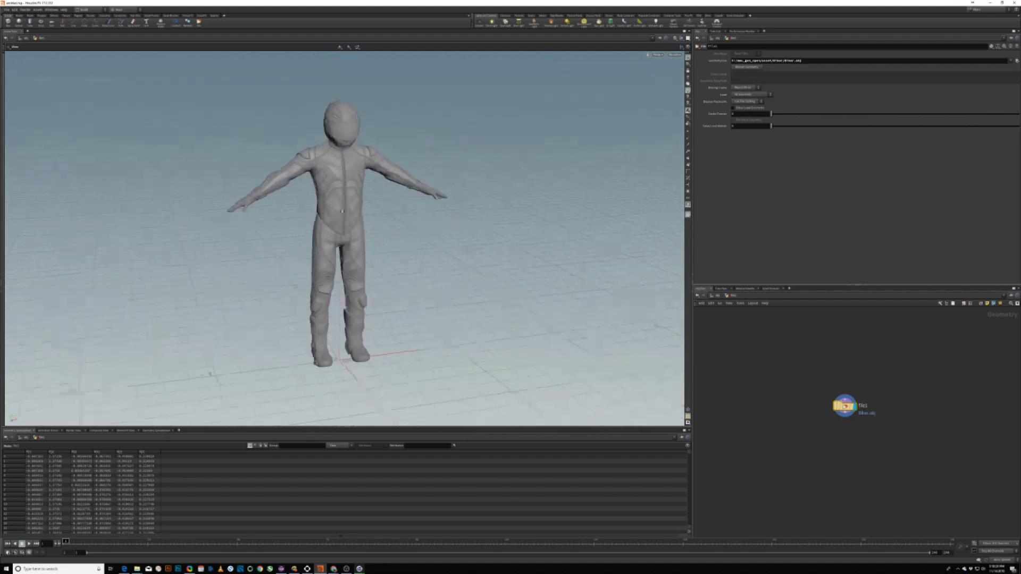
drag(367, 218, 404, 194)
right_drag(332, 282, 330, 254)
middle_drag(331, 254, 367, 253)
drag(365, 253, 373, 250)
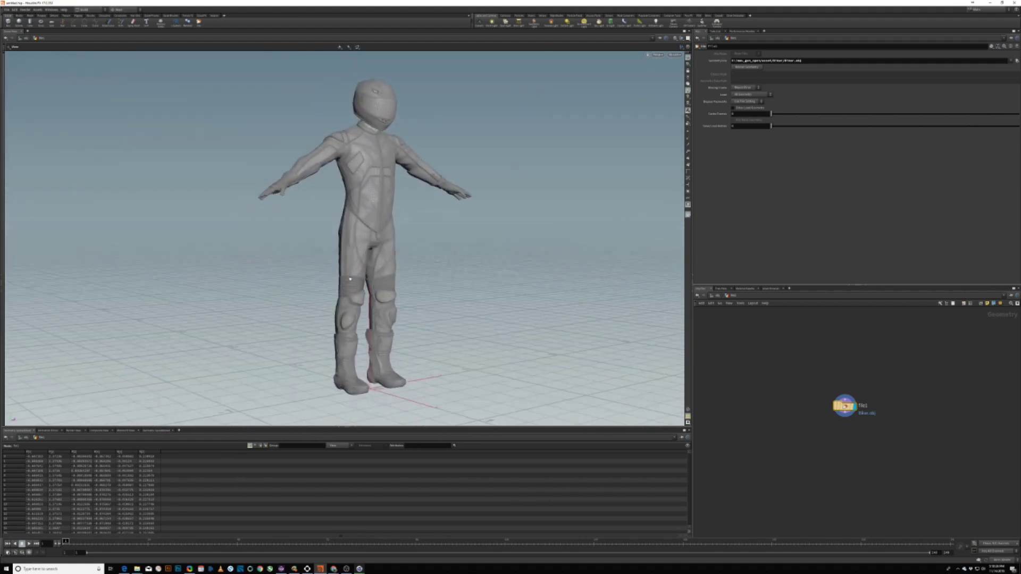
key(Tab)
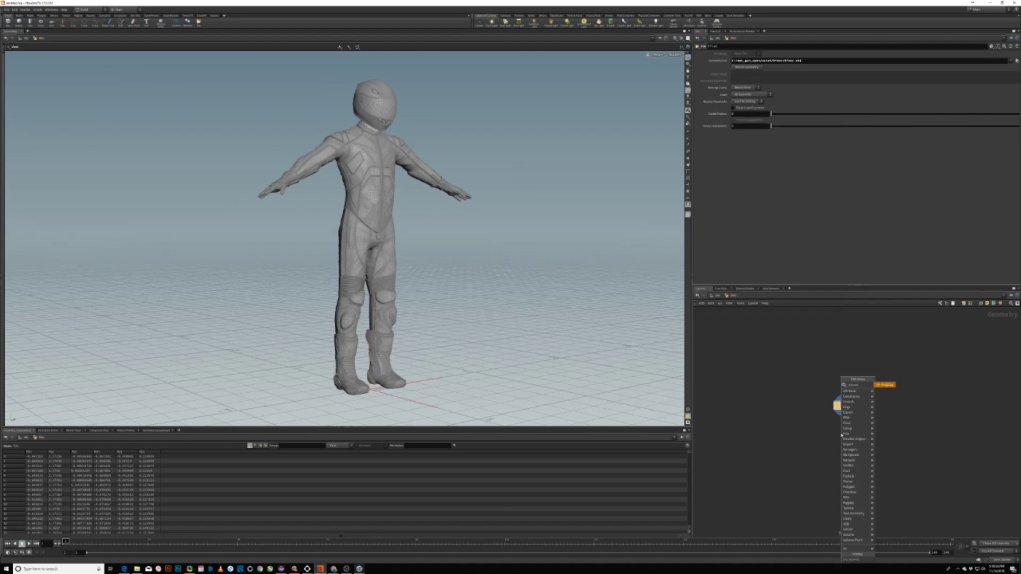
key(Return)
click(839, 434)
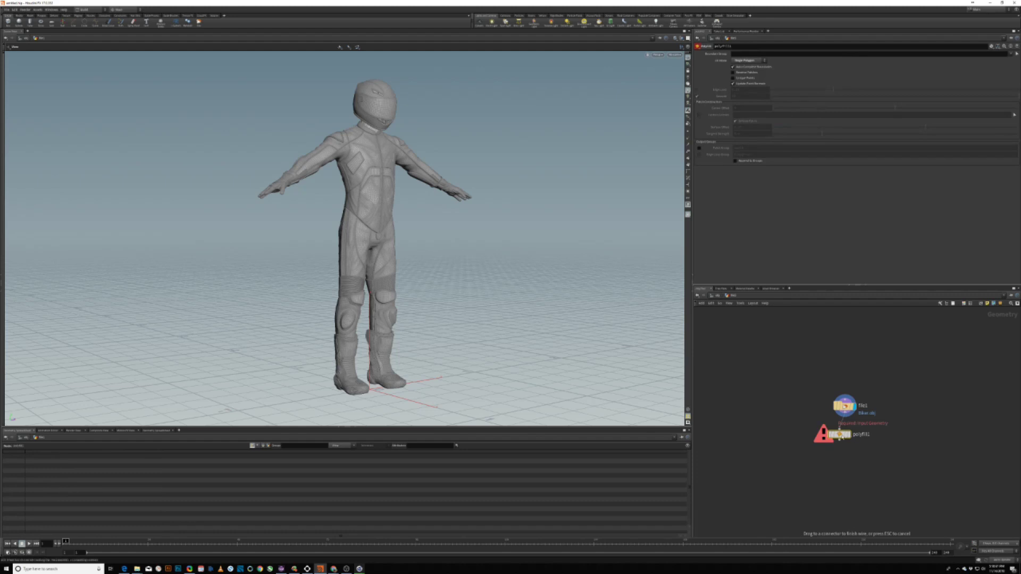
click(839, 430)
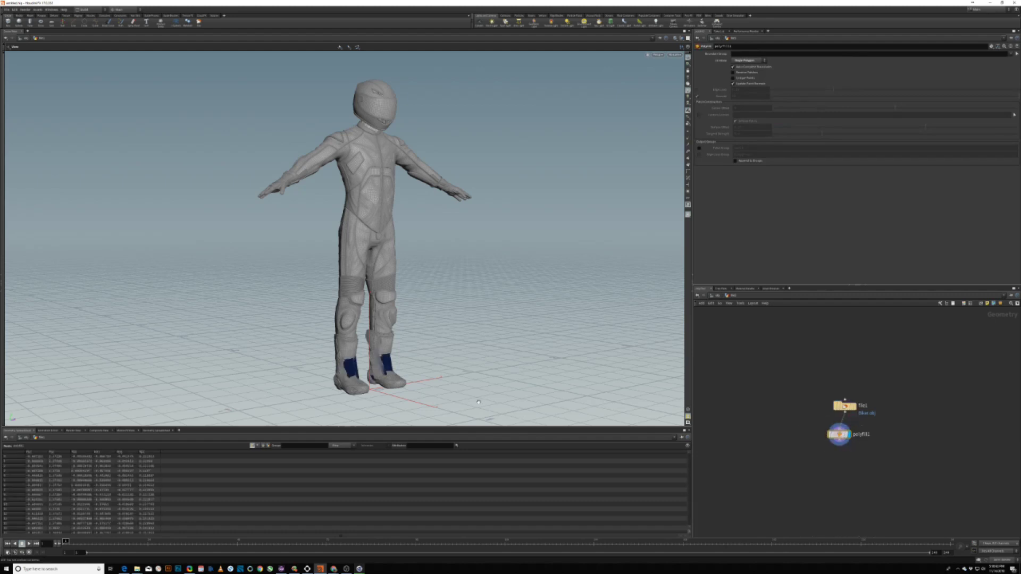
Check the filled holes at the biker's boots and set the PolyFill node's fill mode to Triangles
drag(408, 382, 393, 383)
scroll(394, 383, up, 10)
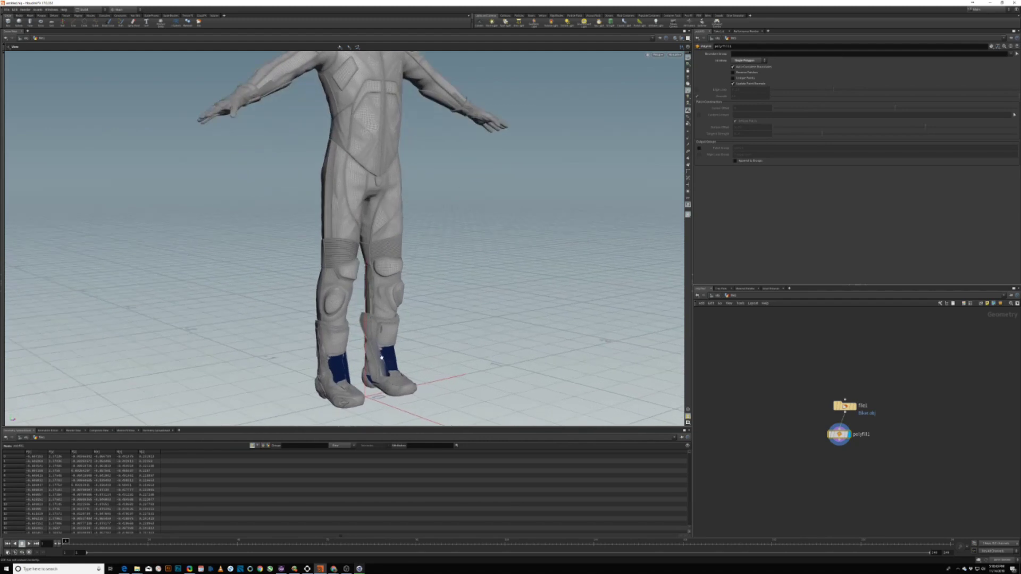
drag(385, 338, 409, 327)
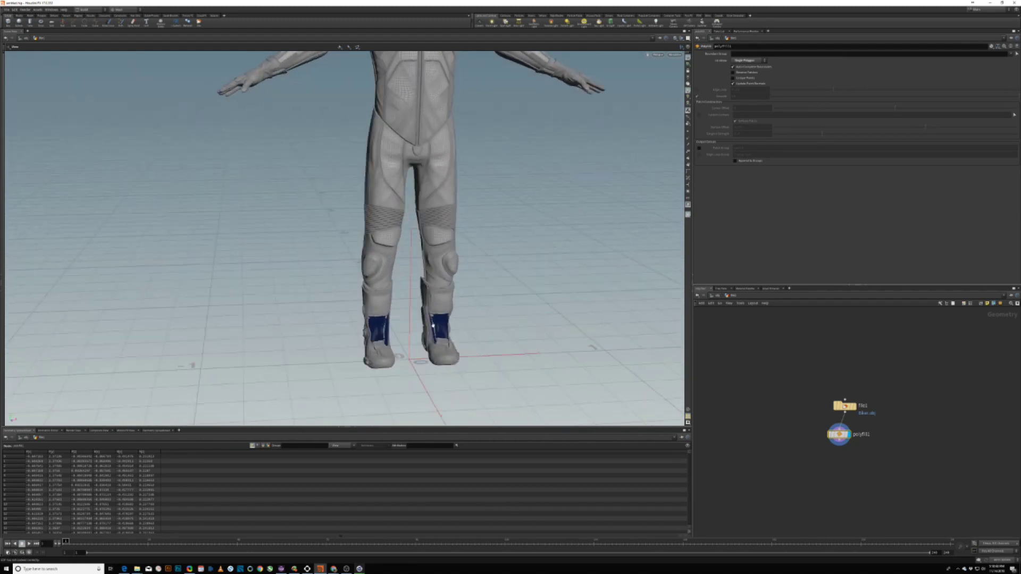
middle_drag(433, 325, 411, 436)
scroll(414, 358, down, 2)
drag(405, 333, 430, 304)
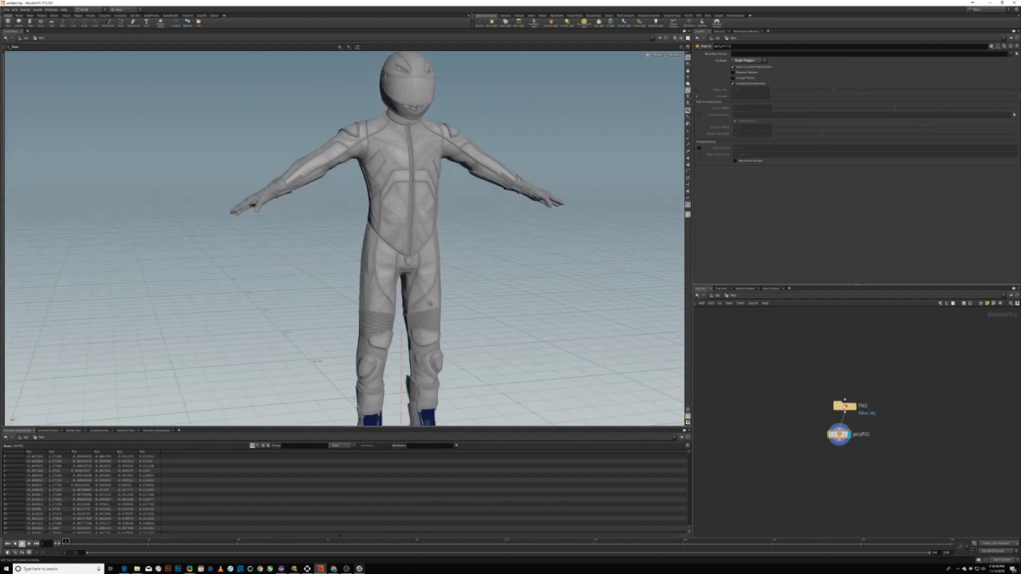
middle_drag(430, 304, 433, 237)
click(750, 60)
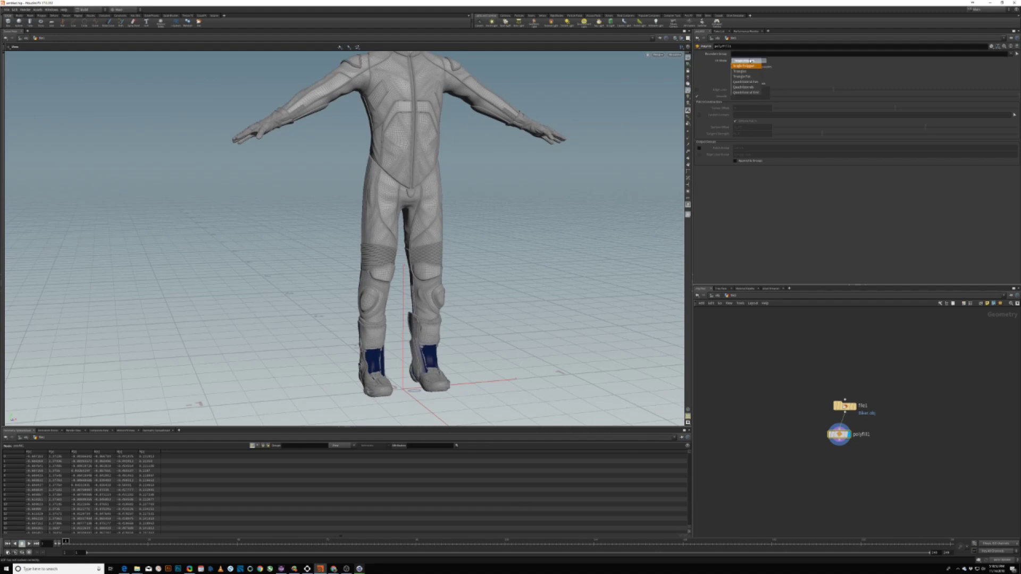
click(746, 75)
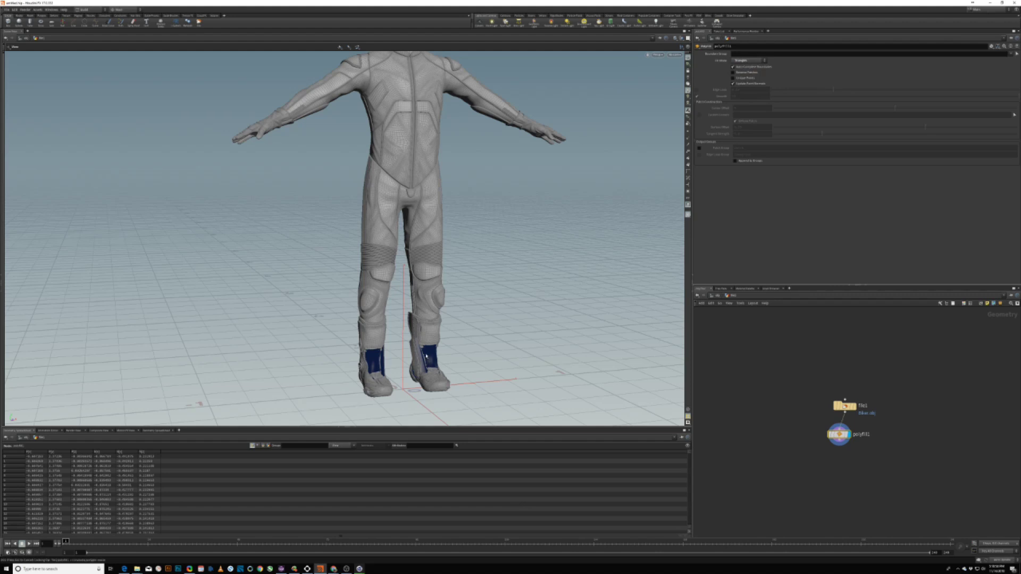
click(426, 353)
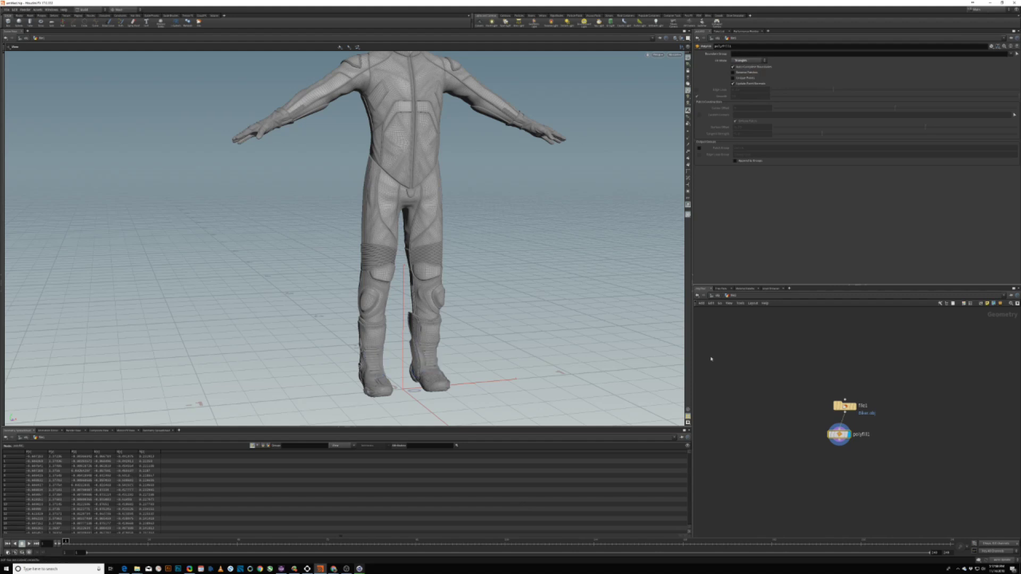
Add a VDB from Polygons node below the PolyFill node, connected to it, and display its output
key(Tab)
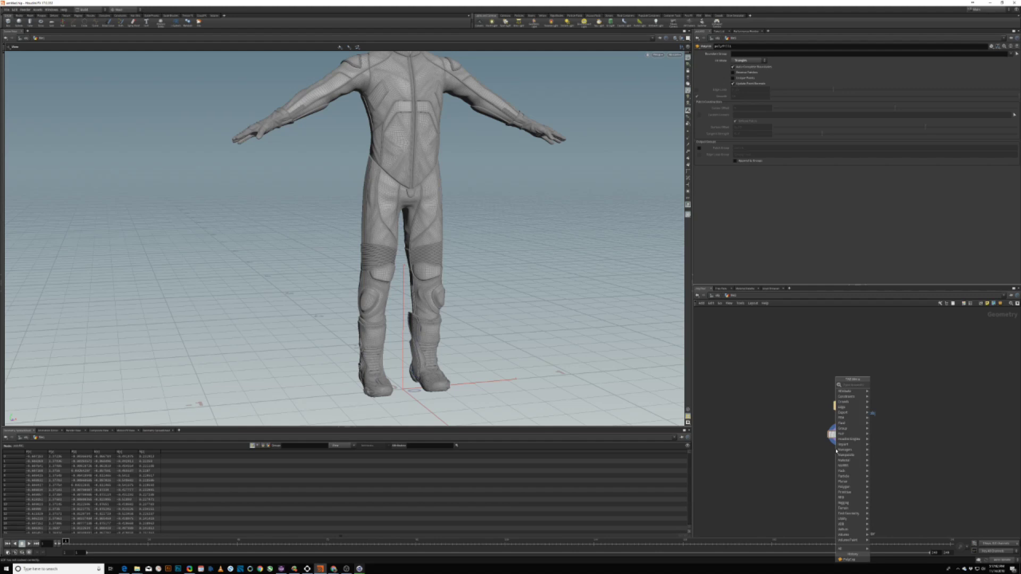
text(vdbfromp)
key(Return)
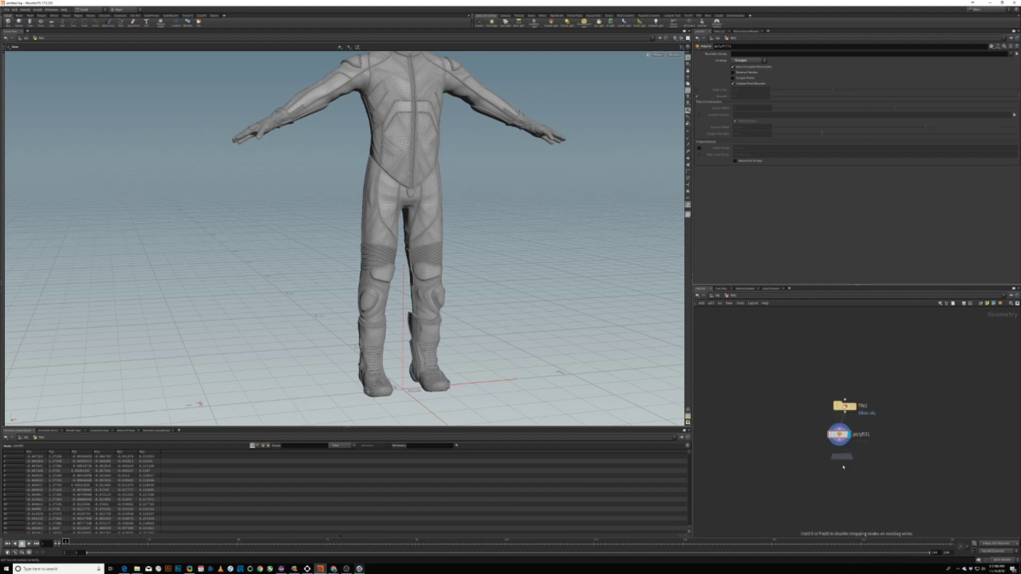
click(842, 465)
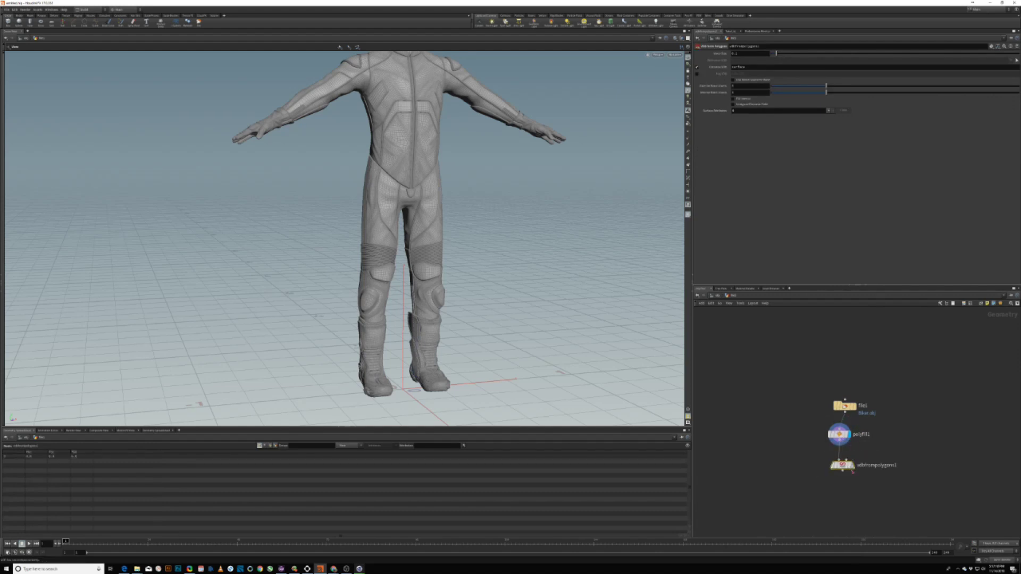
click(854, 452)
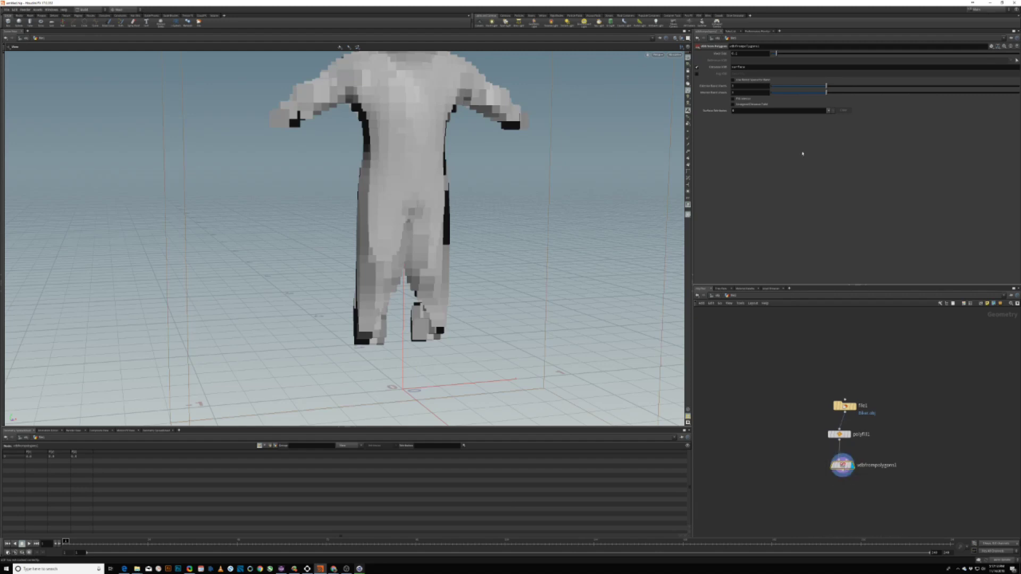
Set the VDB from Polygons node's voxel size to 0.01 and inspect the biker's voxelized surface
click(750, 53)
text(0.01)
key(Return)
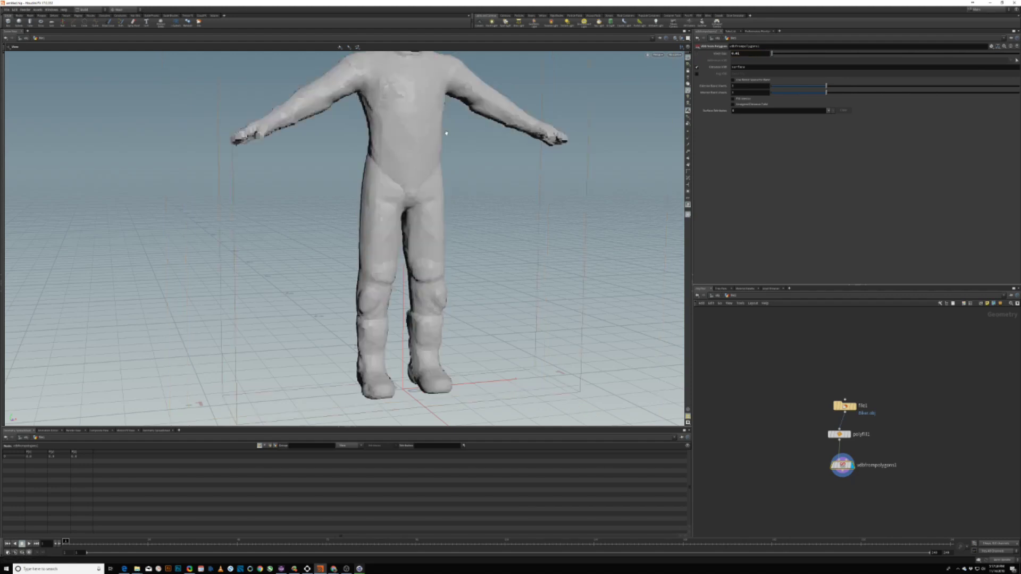
scroll(446, 133, down, 2)
drag(446, 133, 417, 196)
scroll(359, 189, up, 2)
middle_drag(920, 424, 899, 388)
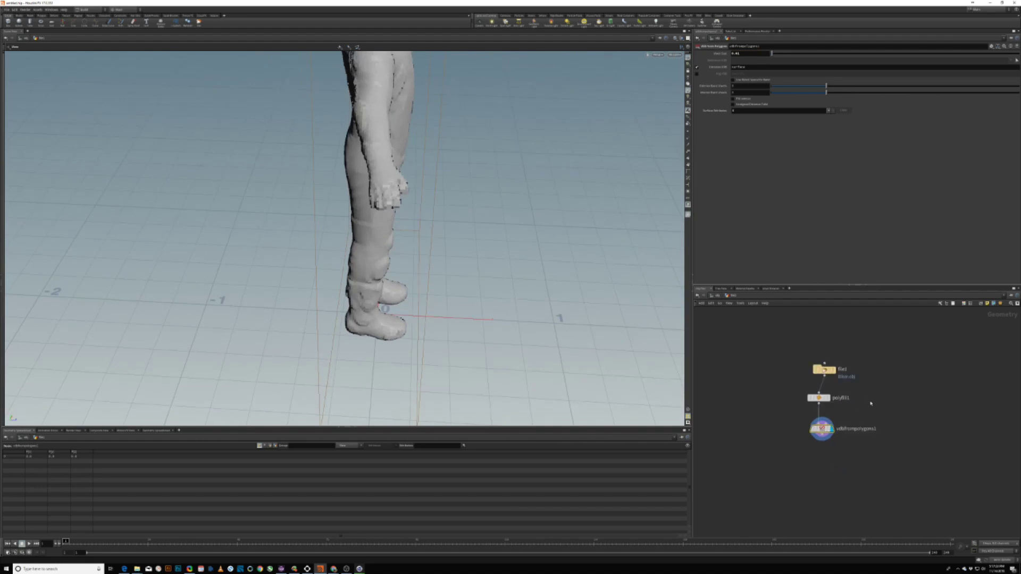
Add a Convert VDB node below the VDB from Polygons node, connect it and display its output
key(Tab)
text(convert vdb)
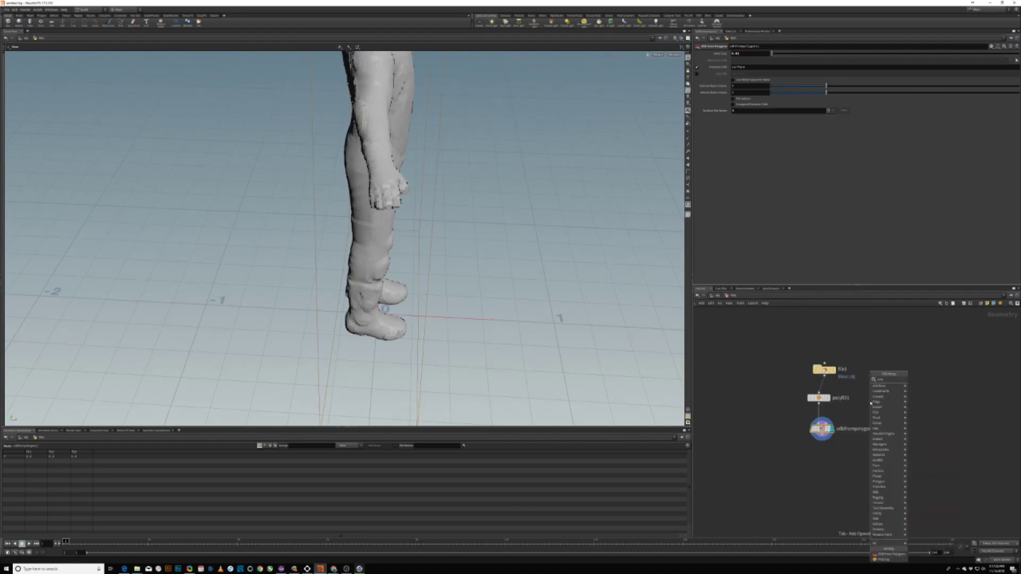
key(Return)
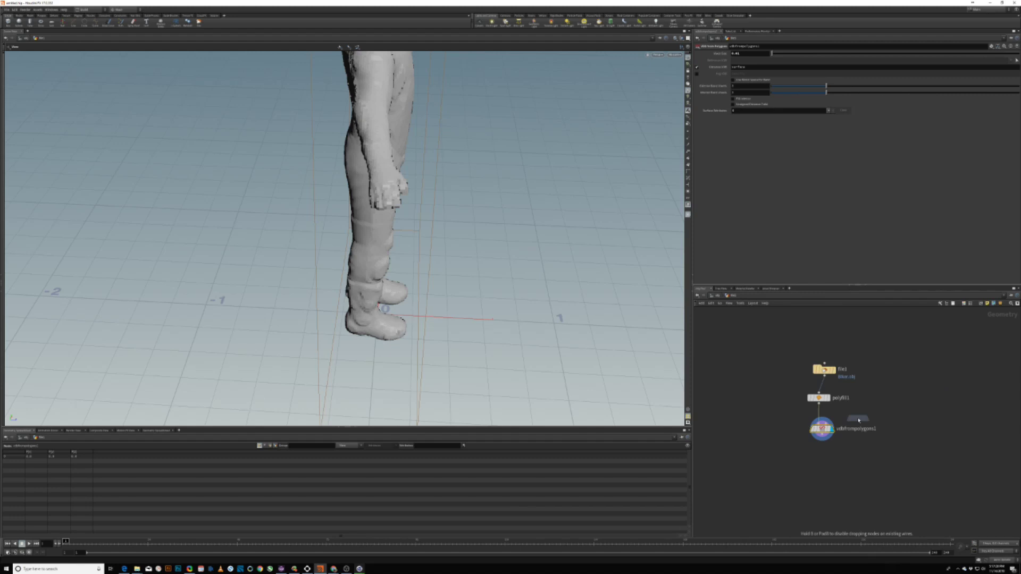
click(822, 454)
click(822, 435)
click(817, 447)
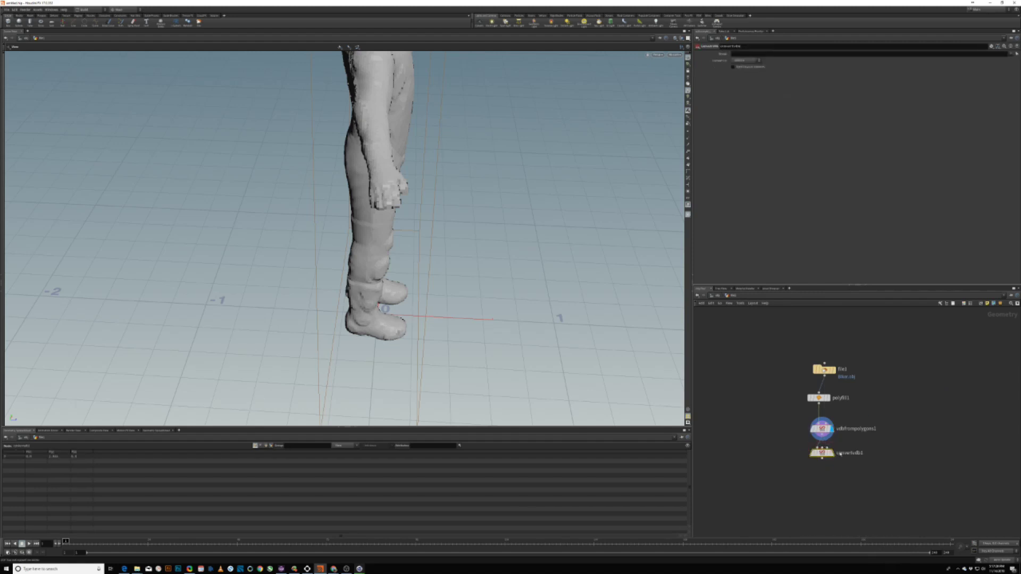
click(831, 453)
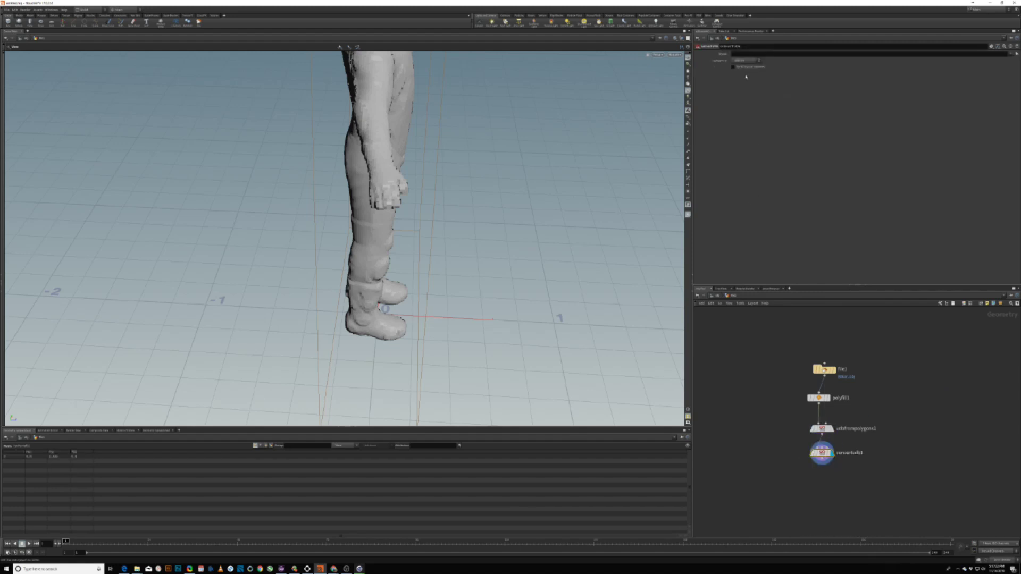
Set the Convert VDB node to convert to Polygons and inspect the biker's polygon mesh
click(749, 60)
click(744, 74)
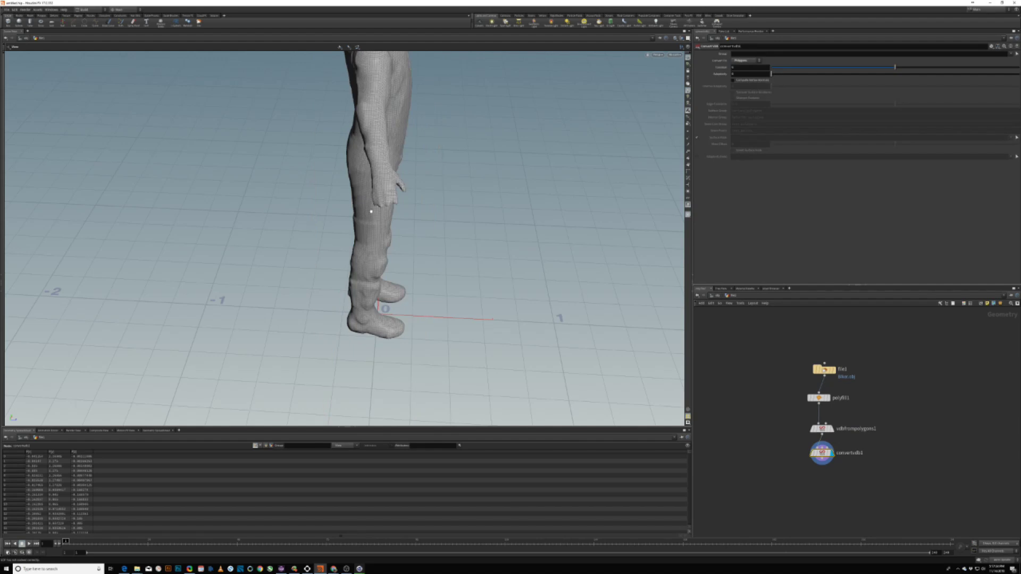
drag(395, 191, 415, 166)
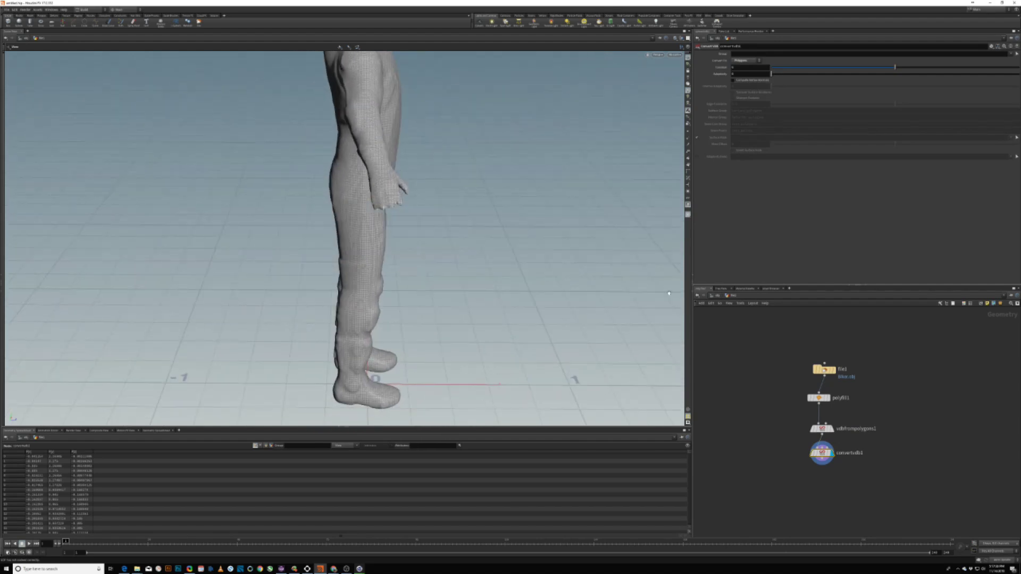
Set the VDB from Polygons node's voxel size to 0.005
click(822, 428)
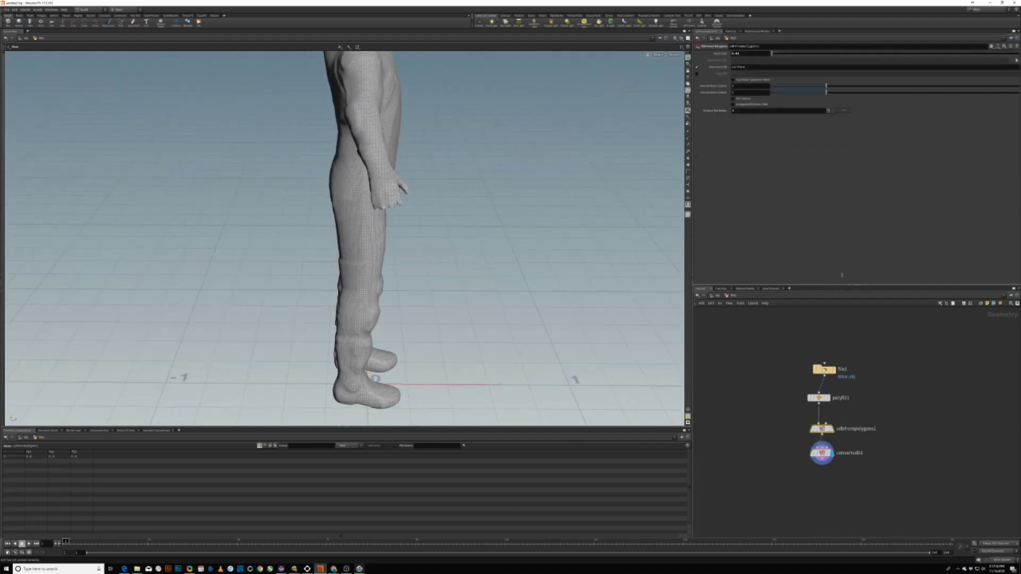
click(741, 53)
text(5)
key(Return)
key(Return)
Try finer voxel sizes on the VDB from Polygons node and check the detail on the biker's hand and legs
click(744, 54)
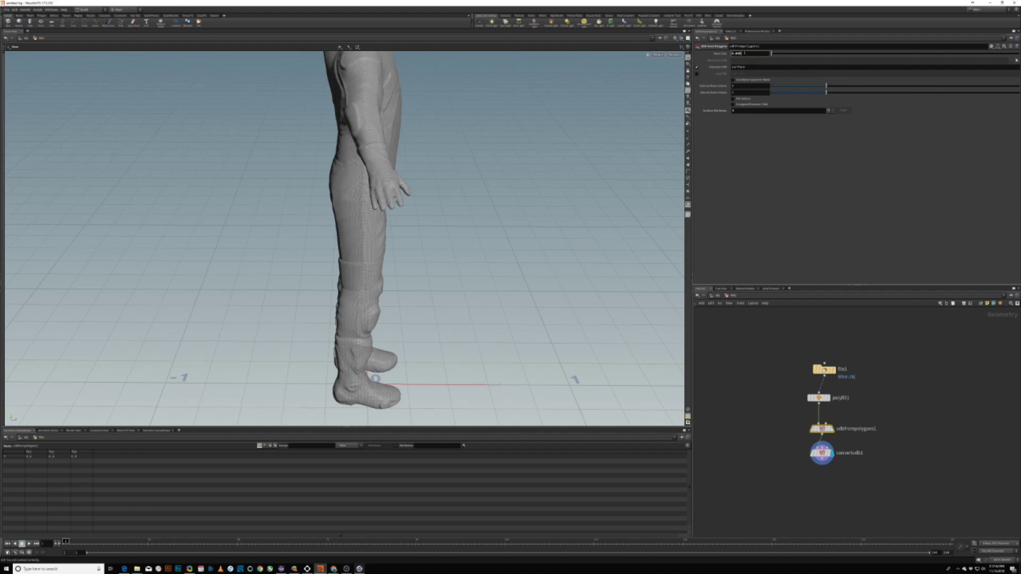
text(4)
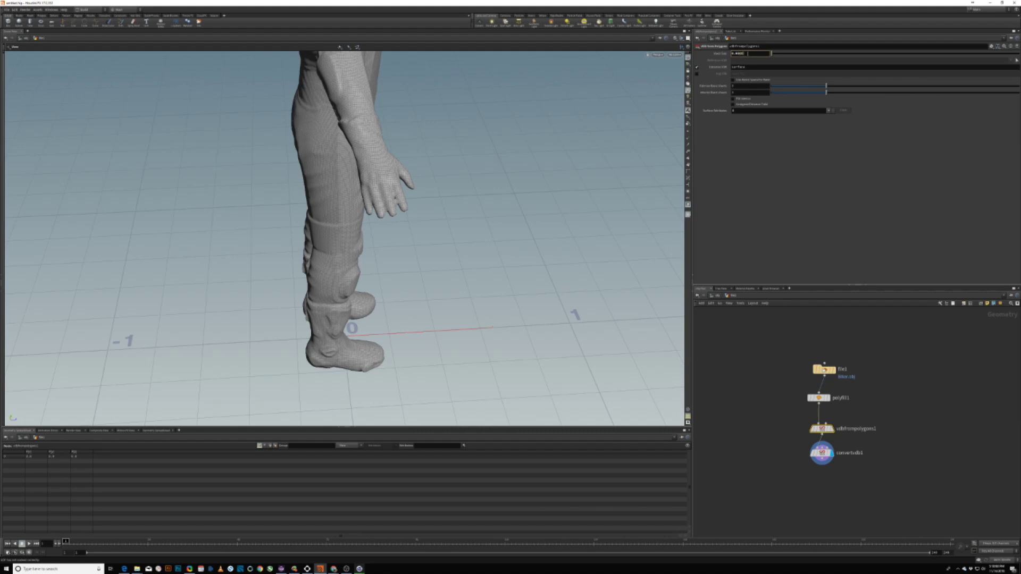
key(Return)
drag(452, 208, 419, 211)
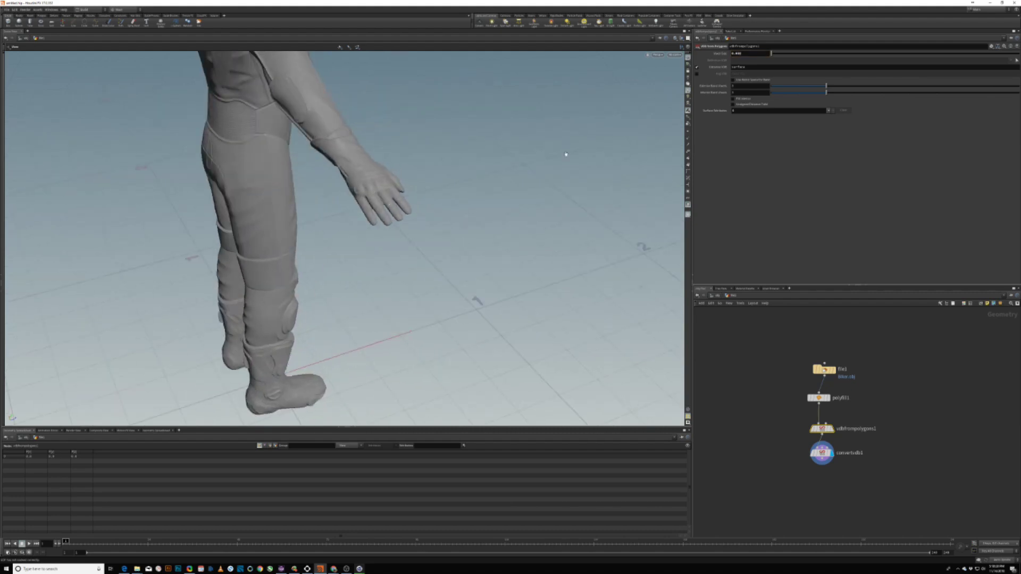
click(748, 53)
key(Return)
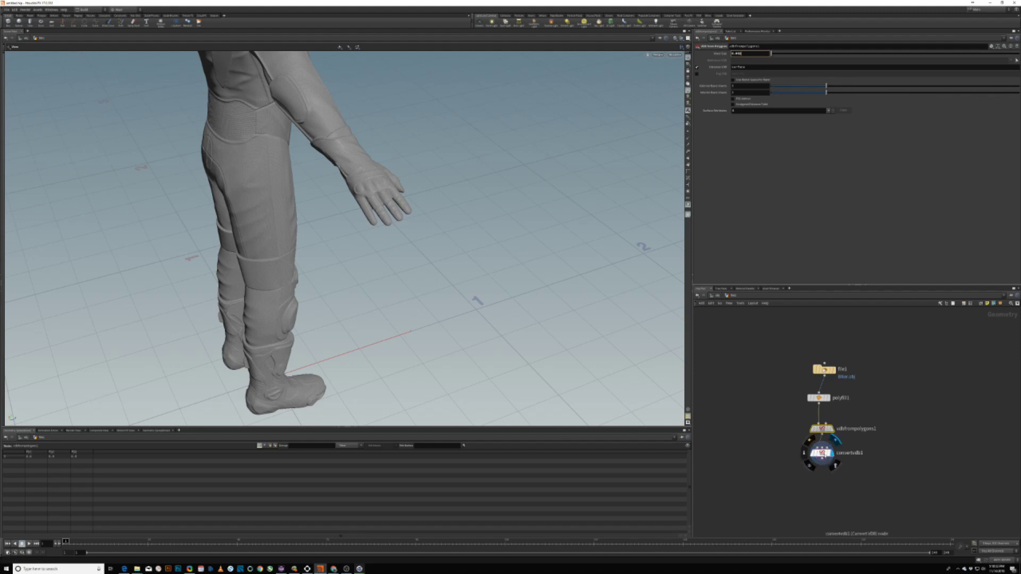
Insert a VDB Reshape SDF node between the VDB from Polygons and Convert VDB nodes, moving Convert VDB down to make room
drag(822, 453, 819, 473)
key(Tab)
text(re)
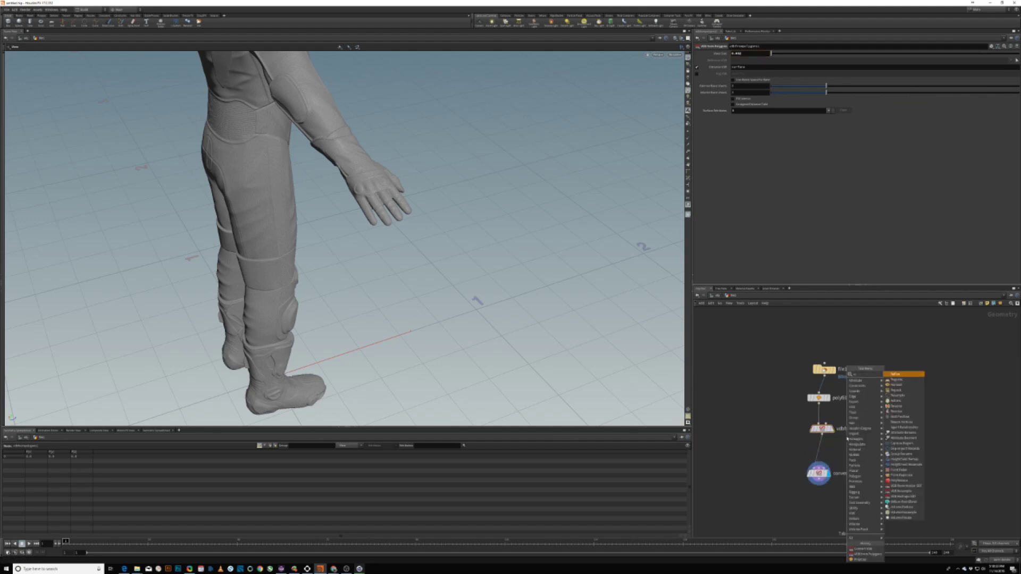
text(me)
key(BackSpace)
key(BackSpace)
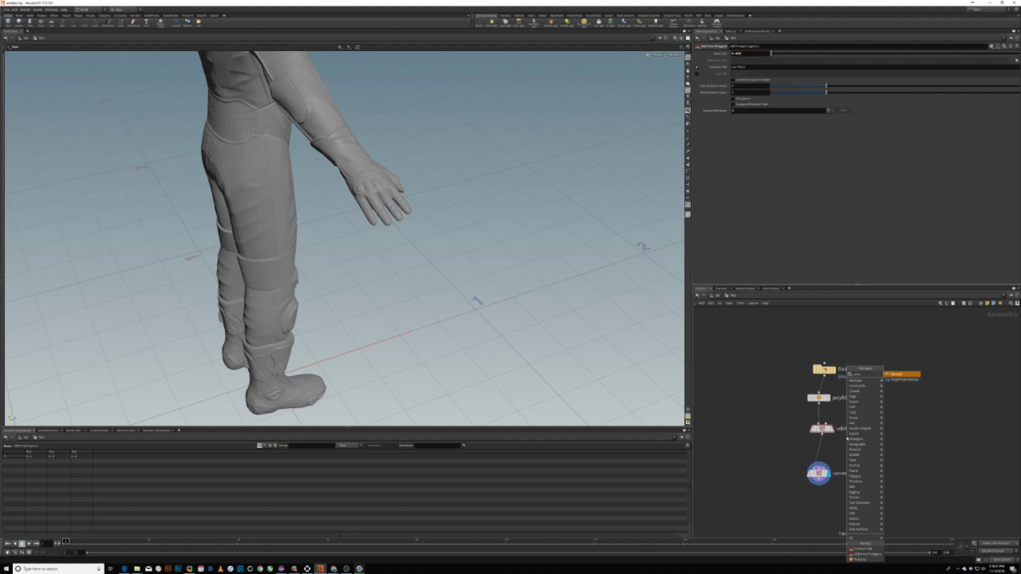
key(BackSpace)
text(sh)
key(Return)
click(843, 449)
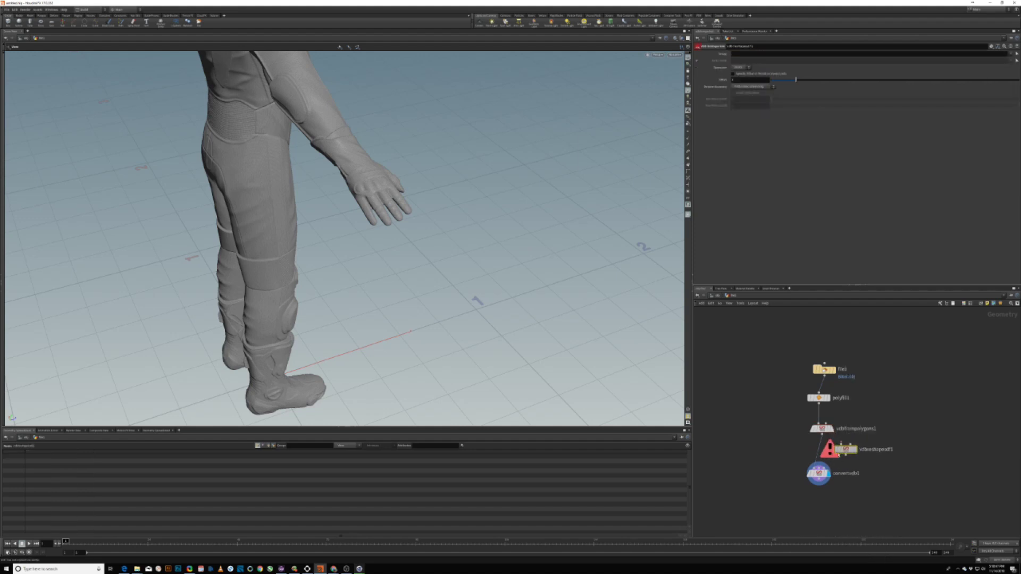
drag(840, 450, 822, 451)
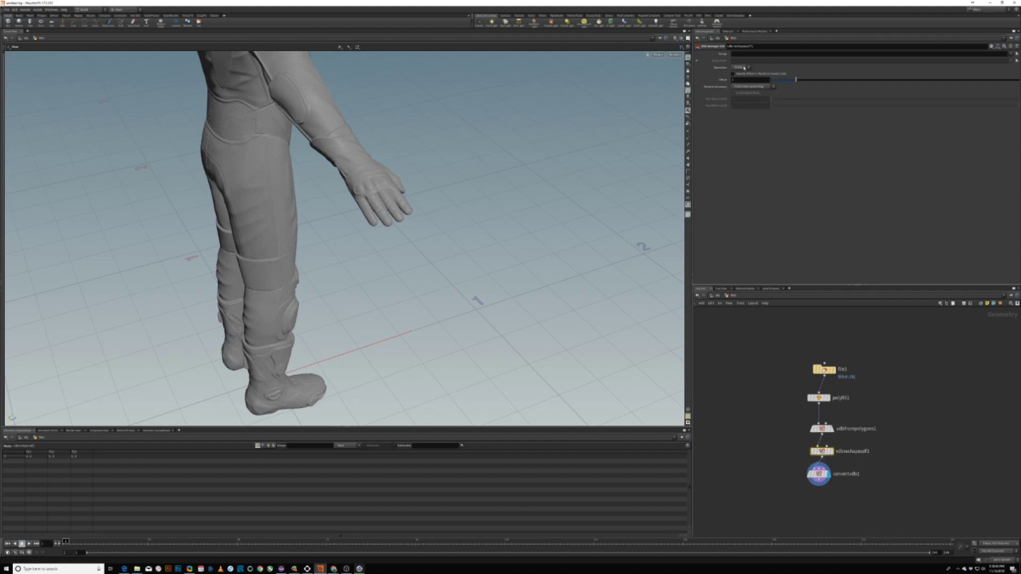
Set the VDB Reshape SDF node's operation to Erode and inspect the biker's hand
click(744, 68)
click(739, 74)
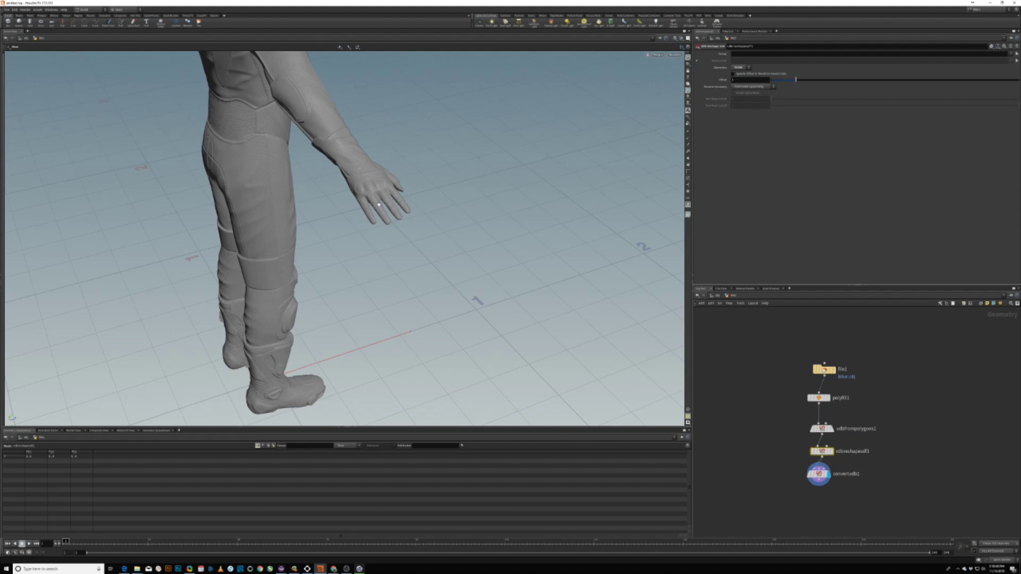
alt+drag(378, 205, 593, 256)
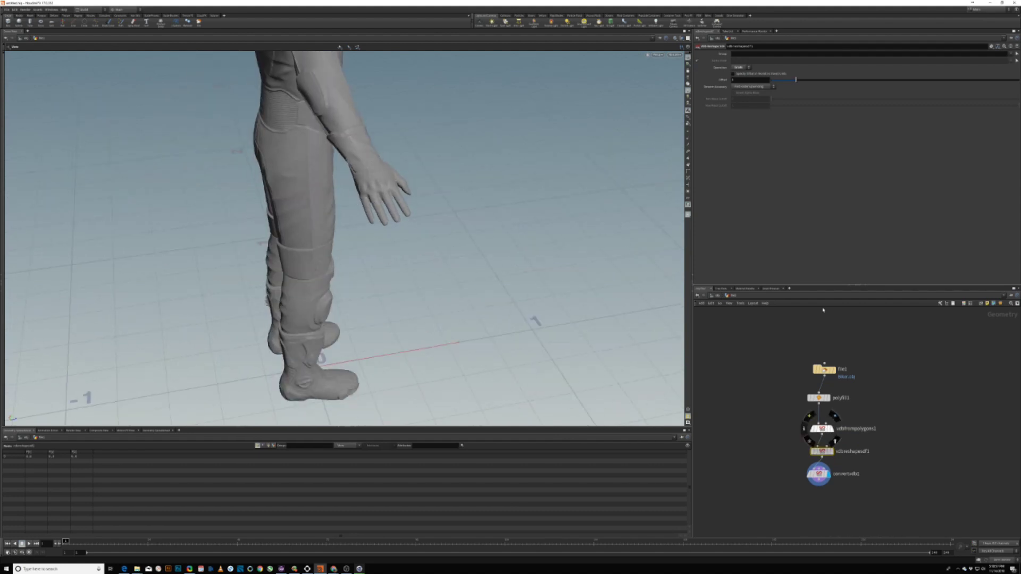
Set the VDB from Polygons node's voxel size to 0.0025
click(822, 428)
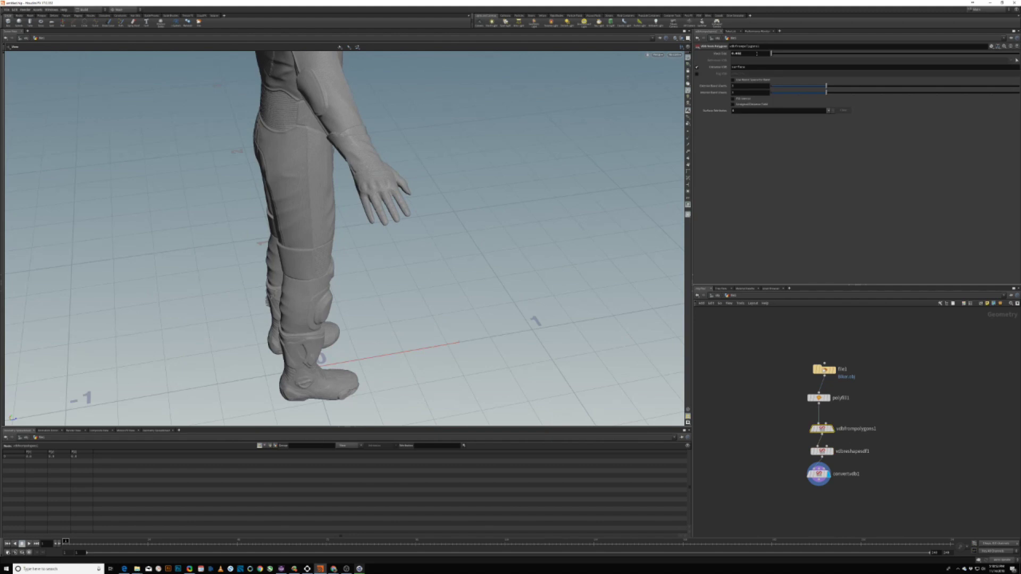
click(756, 54)
key(Return)
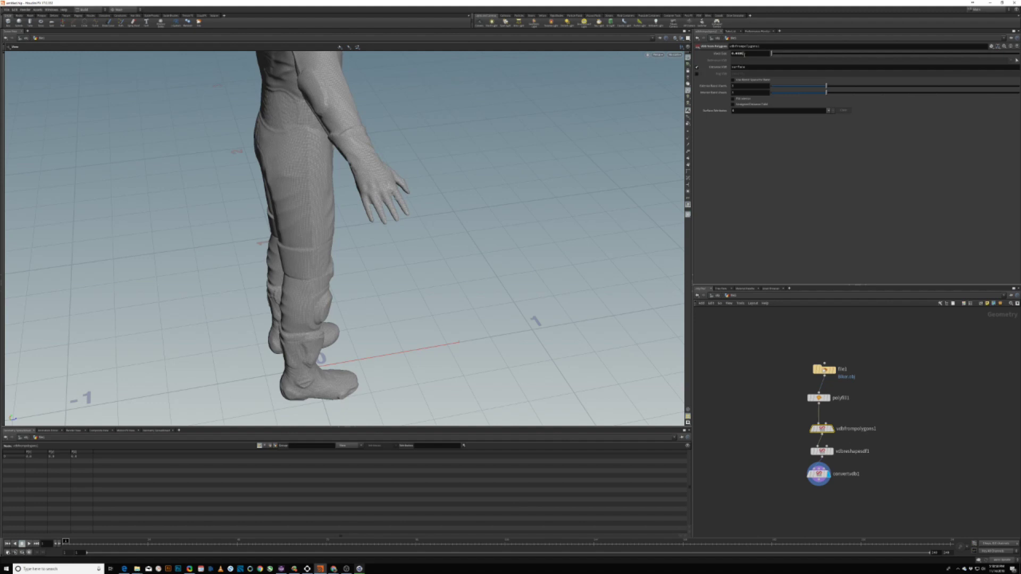
click(744, 54)
text(25)
key(Return)
key(Return)
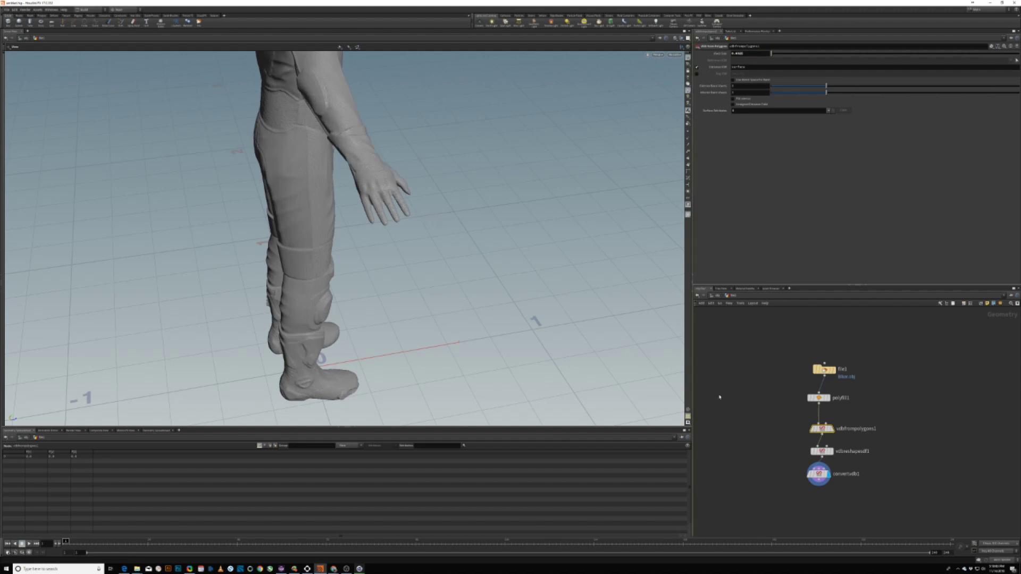
Set the VDB Reshape SDF node's offset to 0.5 and inspect the biker's body from the front
click(822, 451)
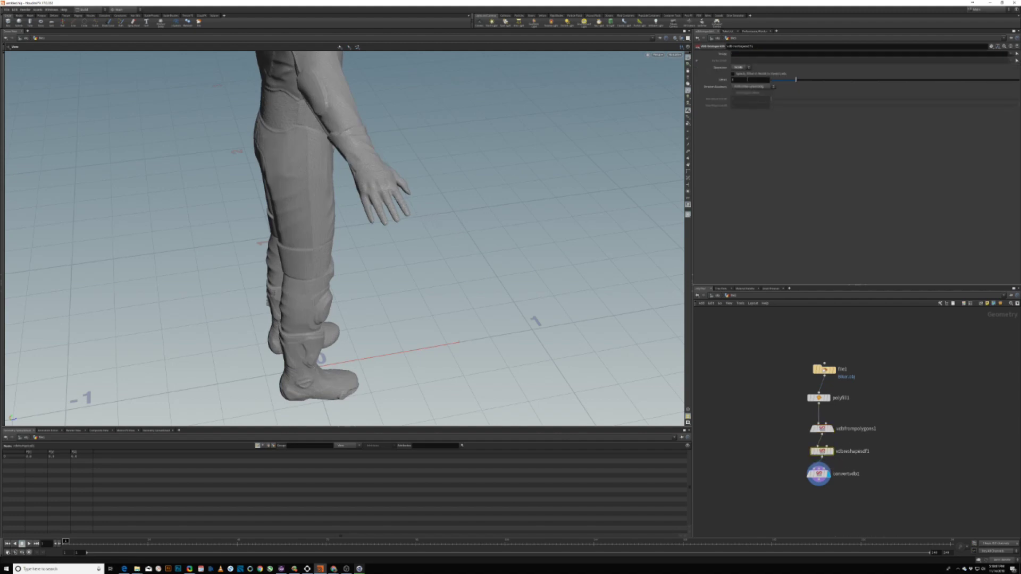
click(748, 79)
text(-.5)
key(Return)
alt+drag(388, 215, 329, 182)
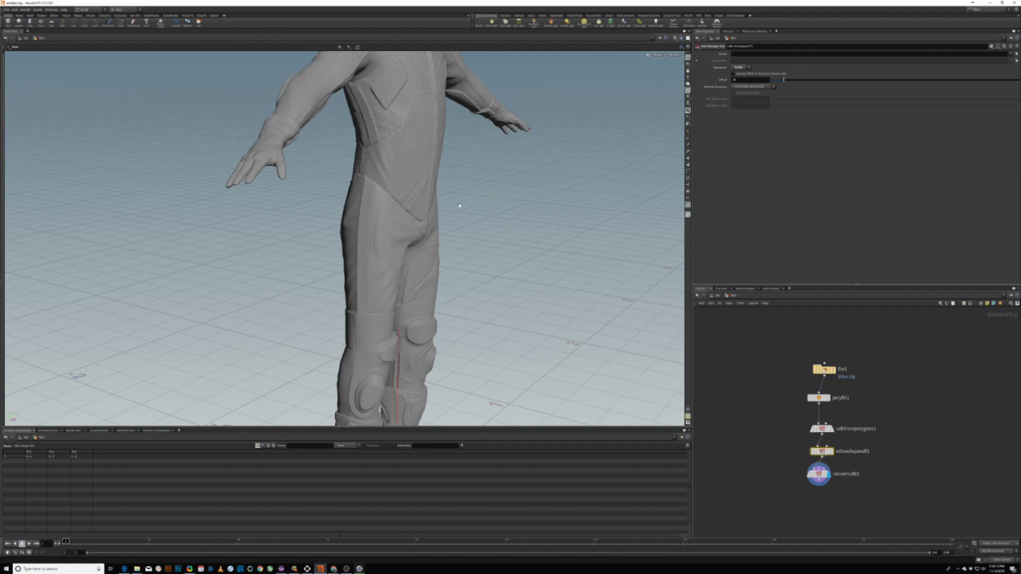
alt+drag(460, 206, 371, 193)
Set the Convert VDB node's adaptivity to 0.2 and inspect the reduced mesh
click(819, 473)
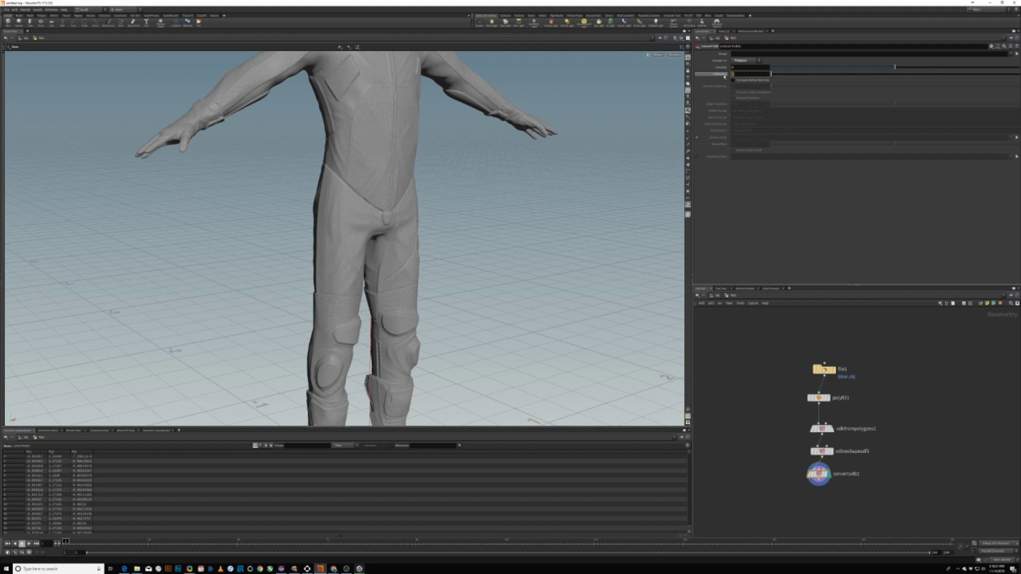
mouse_move(724, 76)
key(Return)
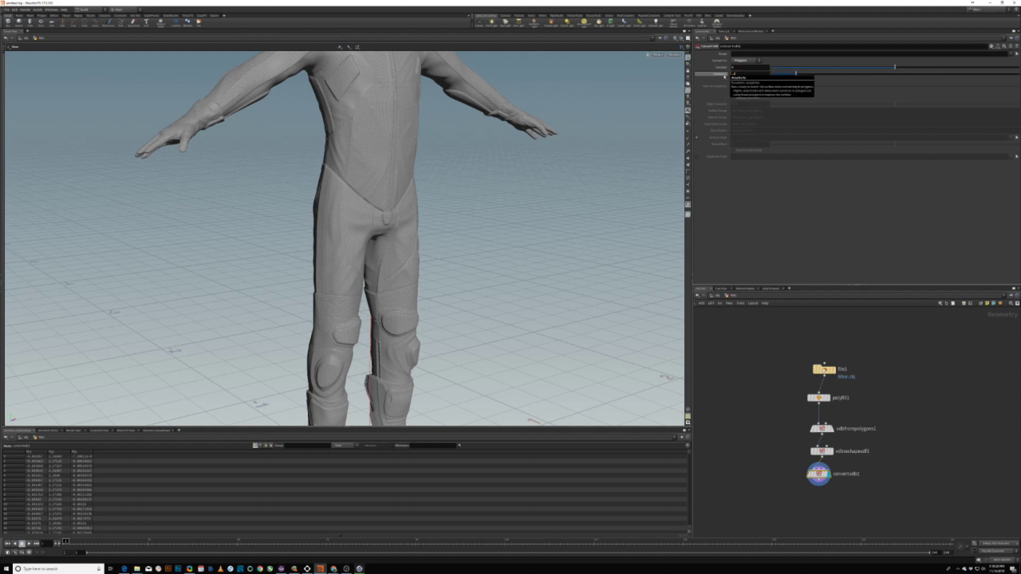
alt+drag(406, 149, 363, 264)
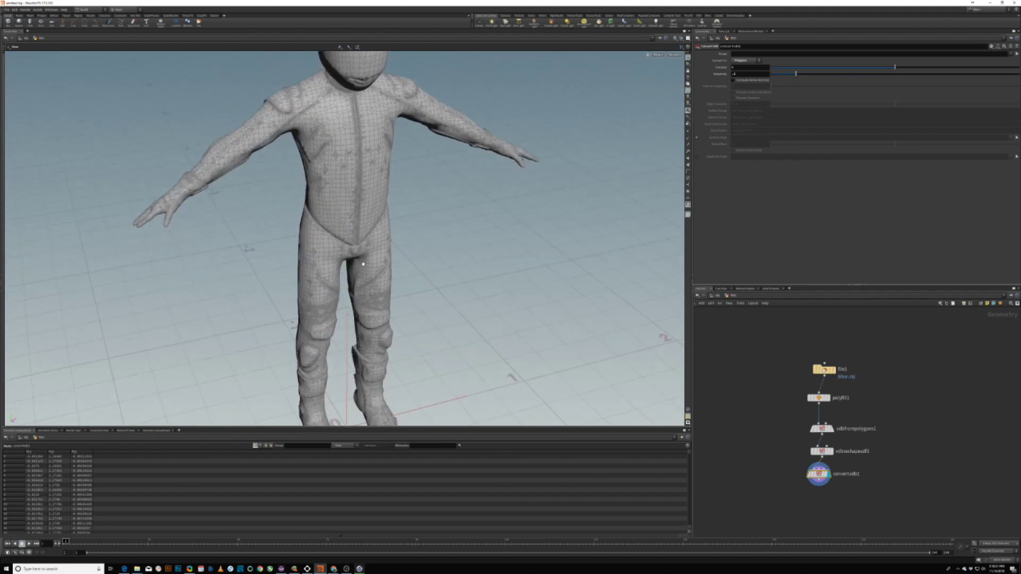
drag(355, 307, 406, 304)
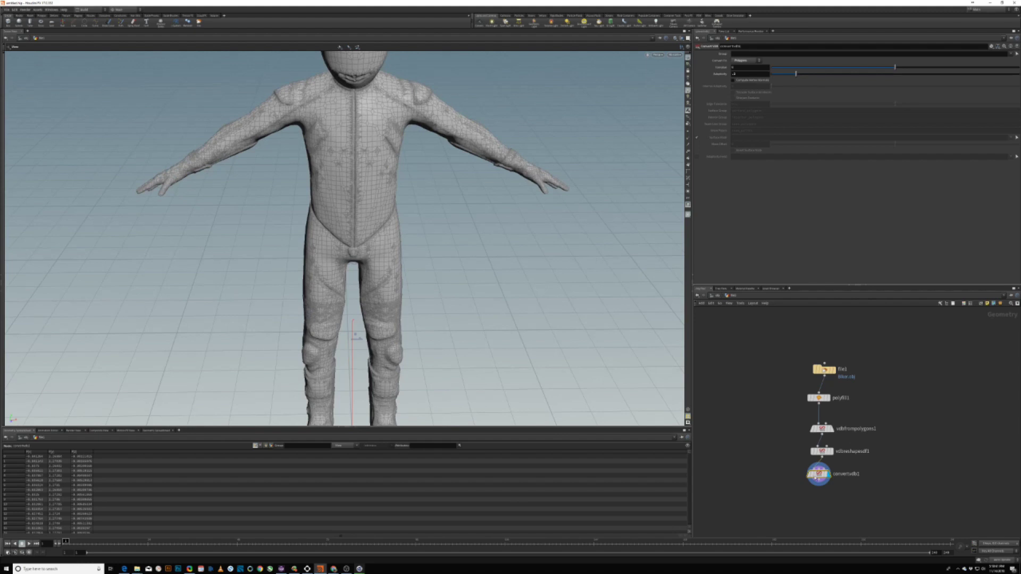
Compare the geometry info of the Convert VDB node with that of the original File node
click(802, 474)
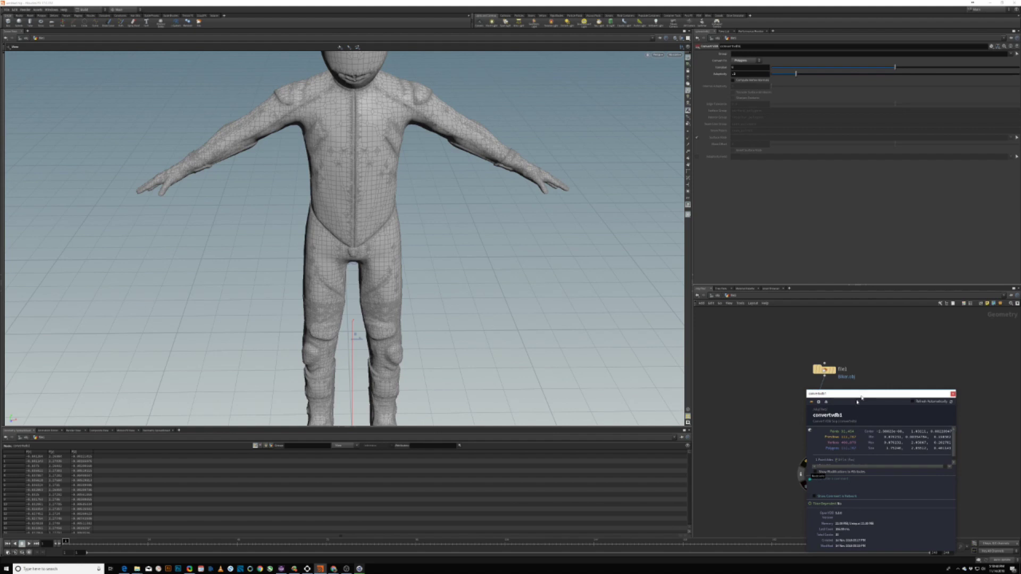
drag(862, 397, 661, 409)
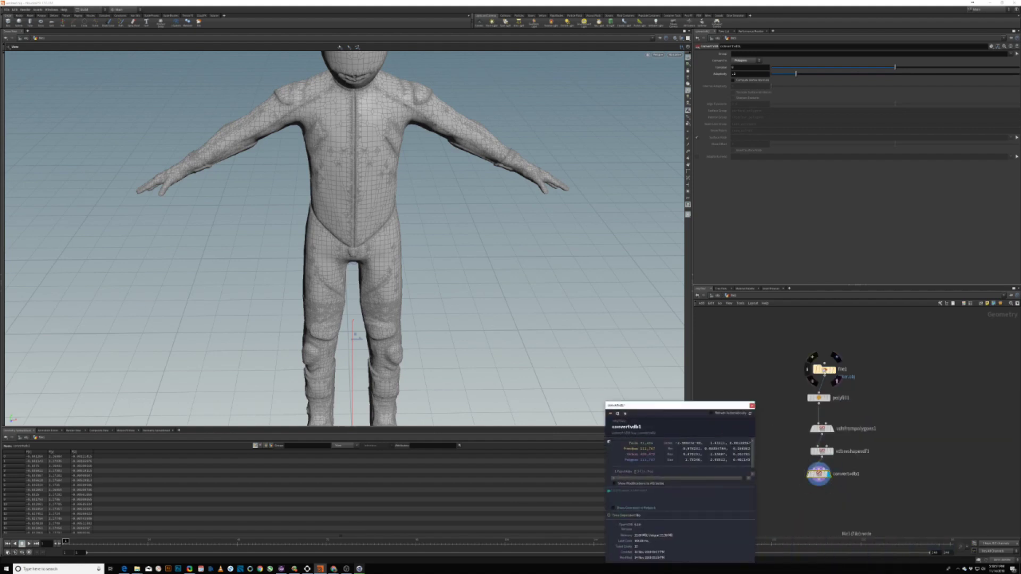
click(807, 369)
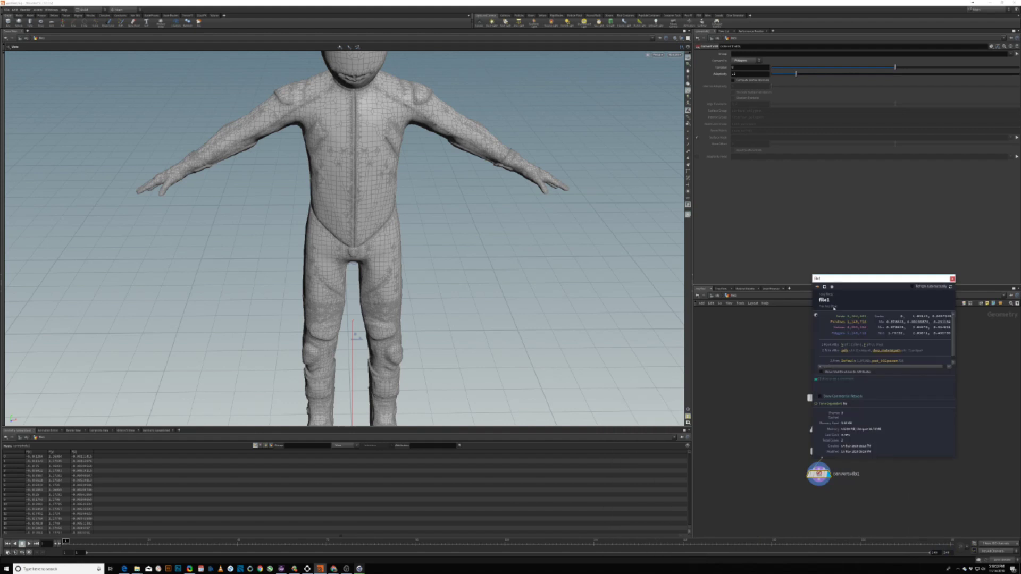
click(792, 446)
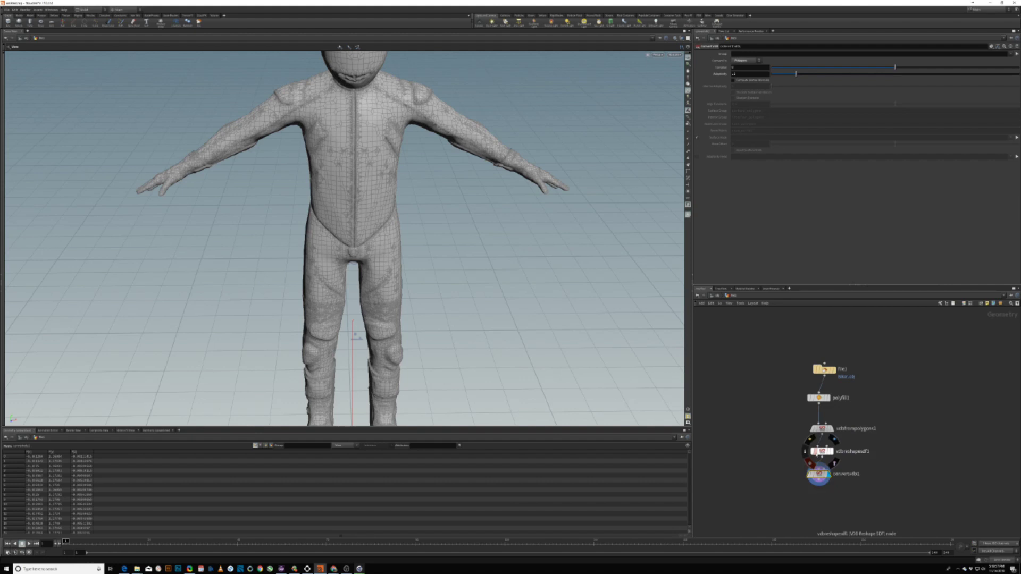
Set the Convert VDB node's adaptivity to 0.5 and check the node's geometry info
drag(345, 227, 348, 186)
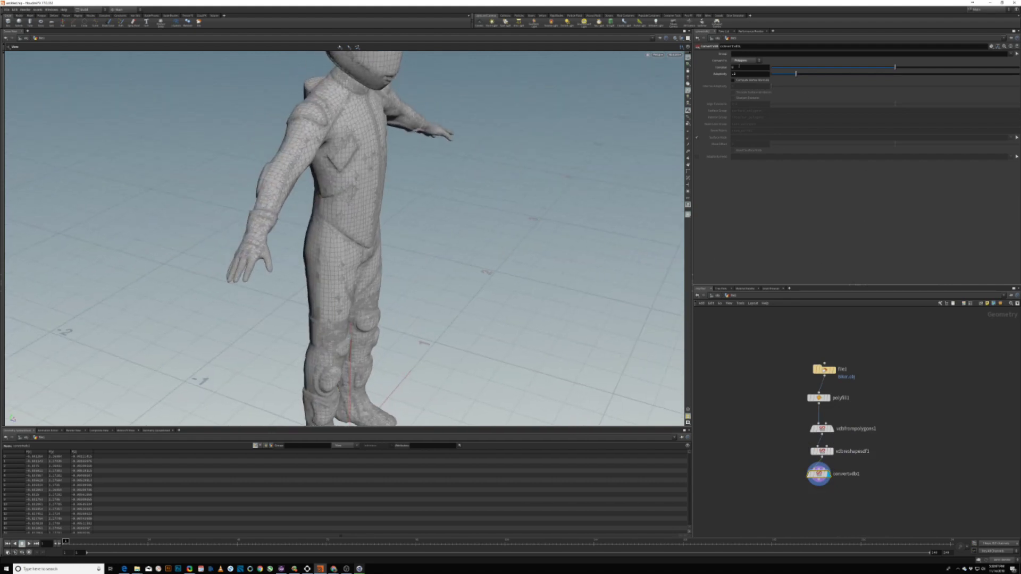
click(743, 74)
text(5)
key(Return)
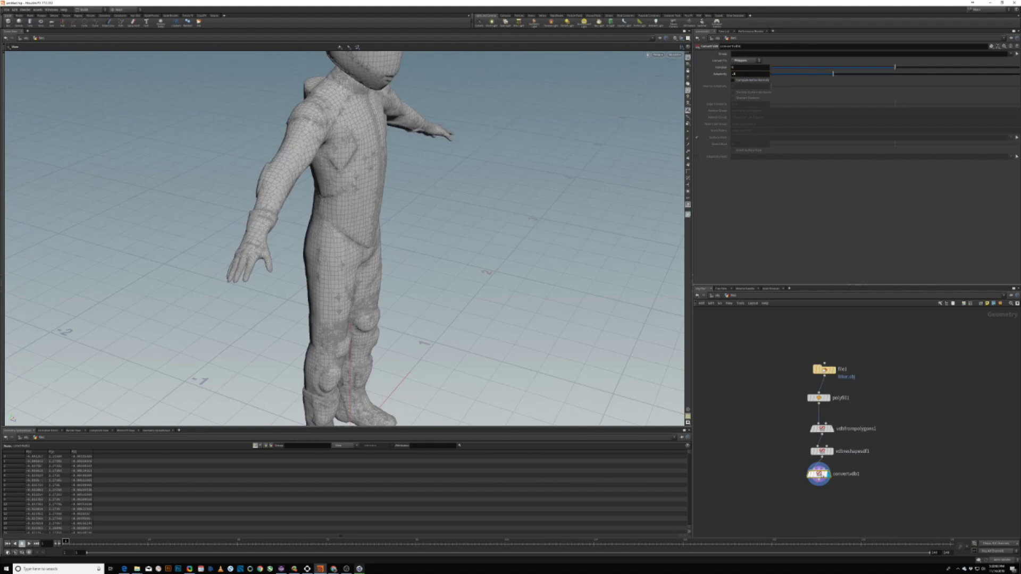
click(802, 473)
Add a File node below the Convert VDB node and connect it to the converted mesh
key(Tab)
text(file)
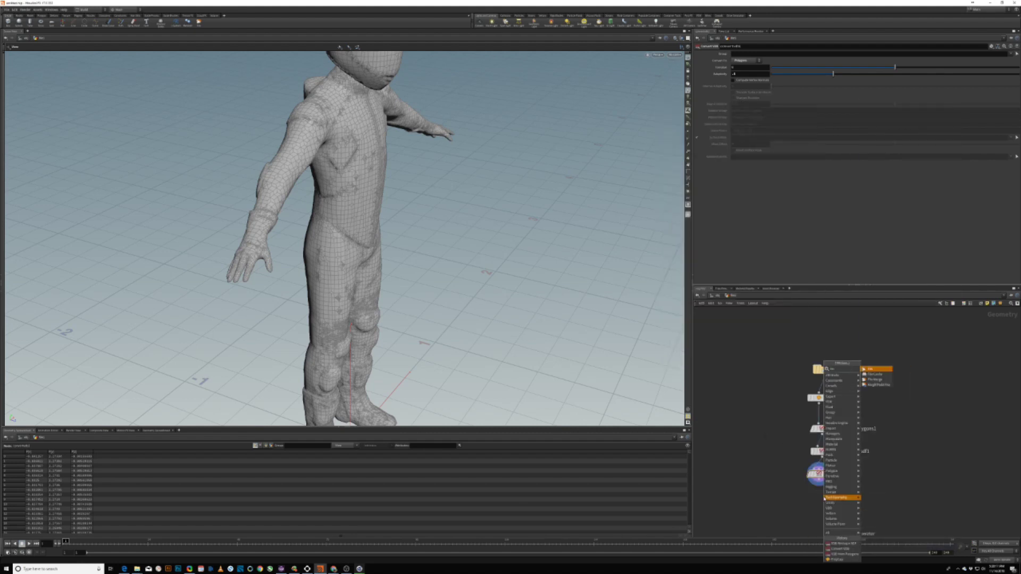
key(Return)
click(822, 508)
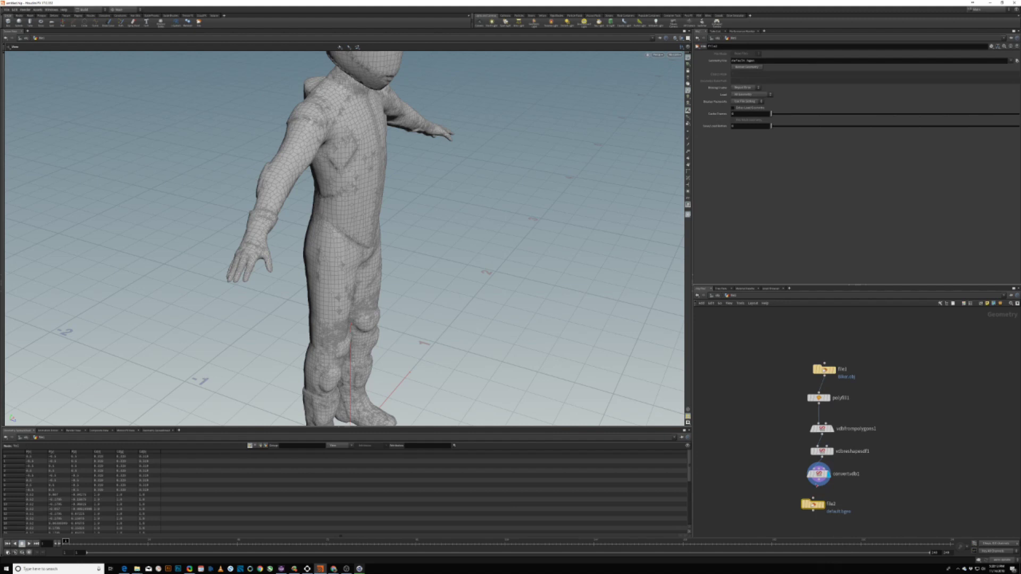
click(819, 485)
click(818, 503)
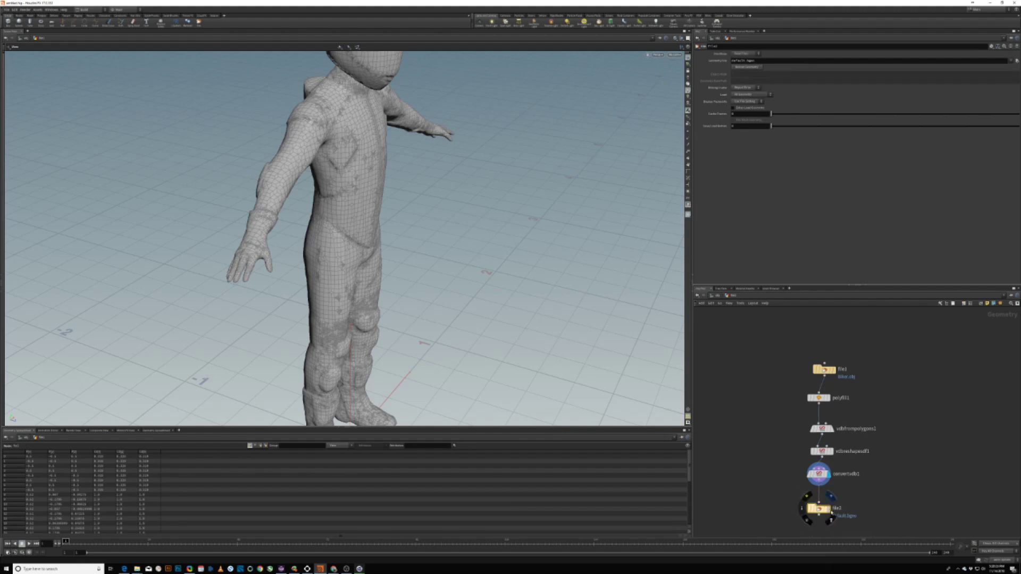
Display the new File node below the Convert VDB node and set its file mode to Write Files
key(r)
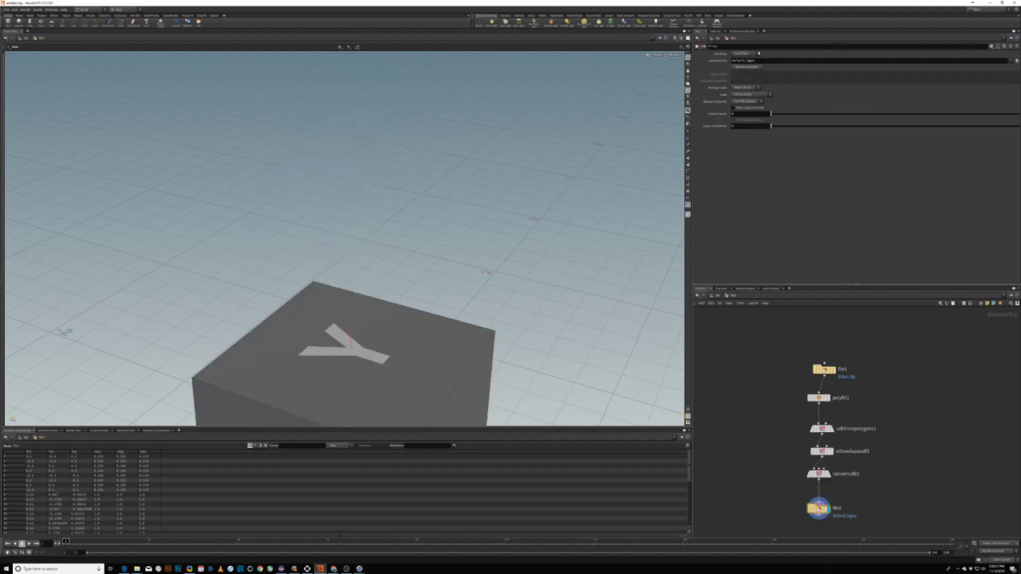
click(759, 53)
click(758, 67)
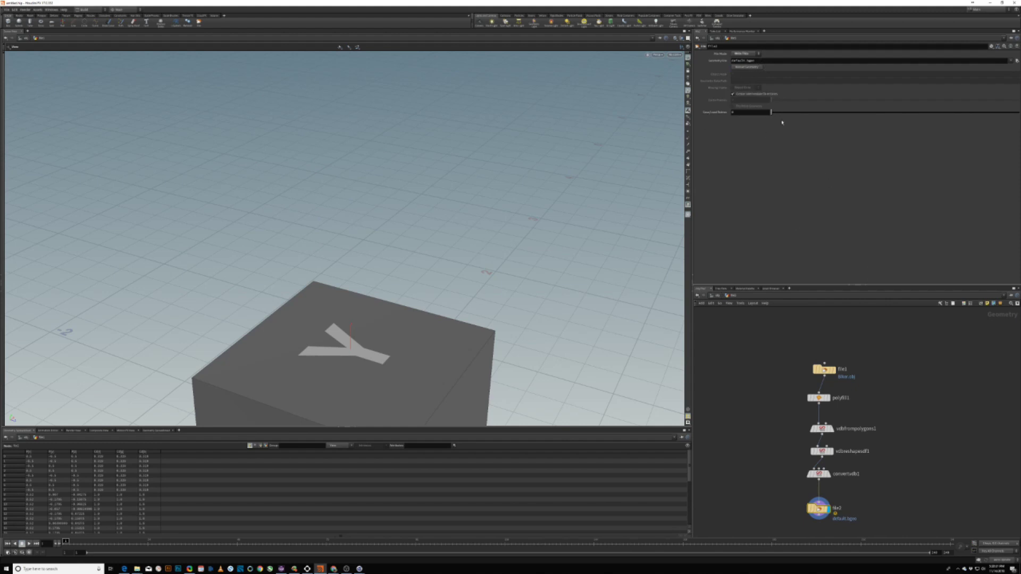
drag(761, 60, 731, 60)
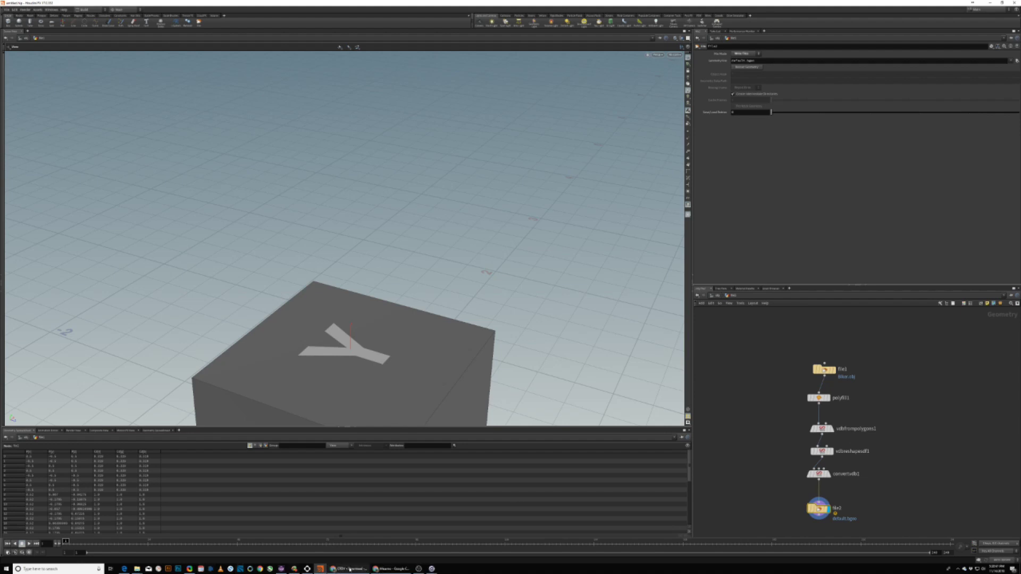
Switch to Mixamo in the browser, inspect the uploaded biker, and apply the Praying animation followed by Shoved Reaction With Spin
click(391, 569)
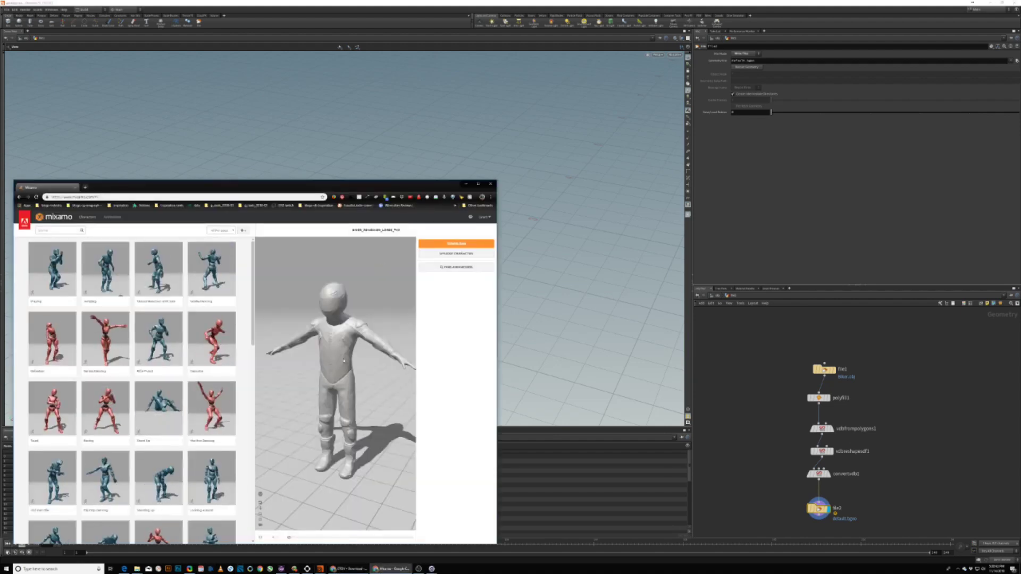
scroll(343, 362, up, 5)
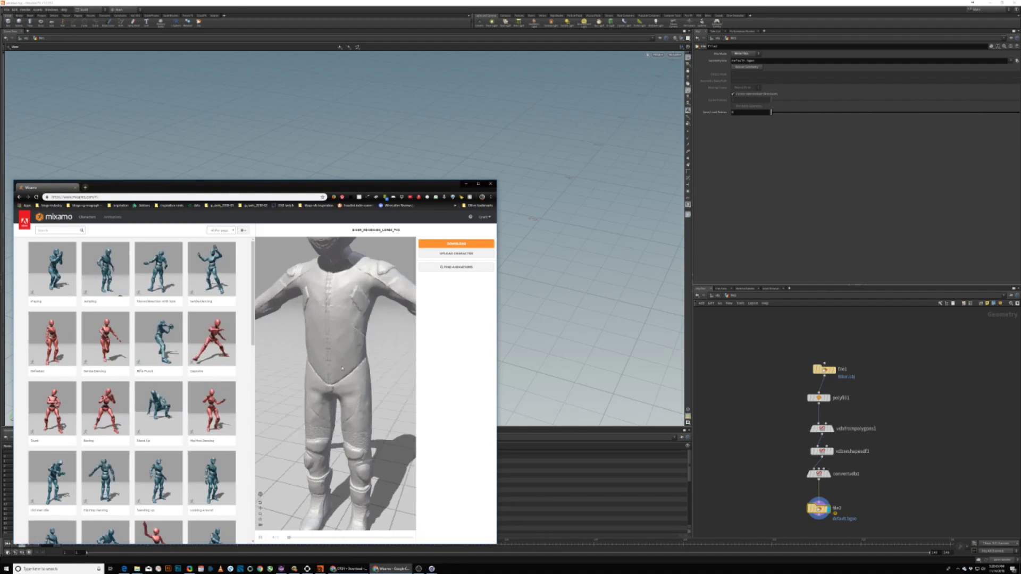
mouse_move(342, 368)
mouse_down()
mouse_move(297, 370)
mouse_move(355, 391)
mouse_move(322, 361)
mouse_move(350, 367)
mouse_up()
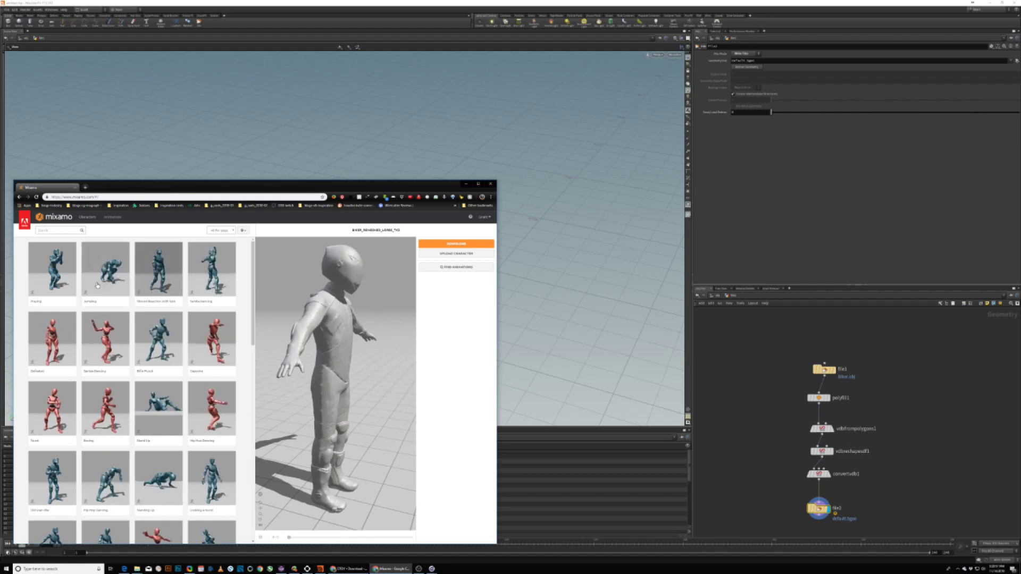
click(52, 268)
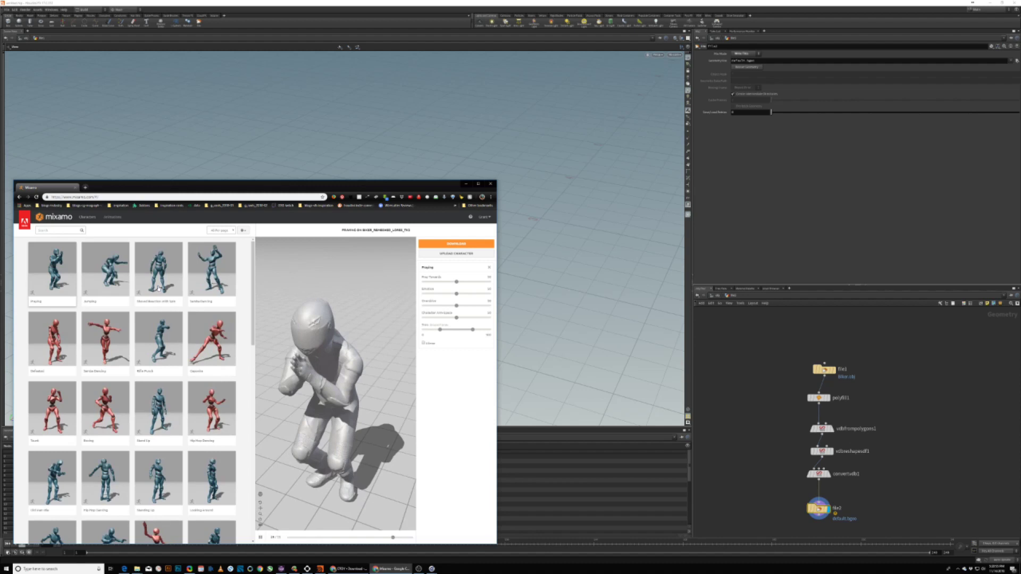
click(170, 274)
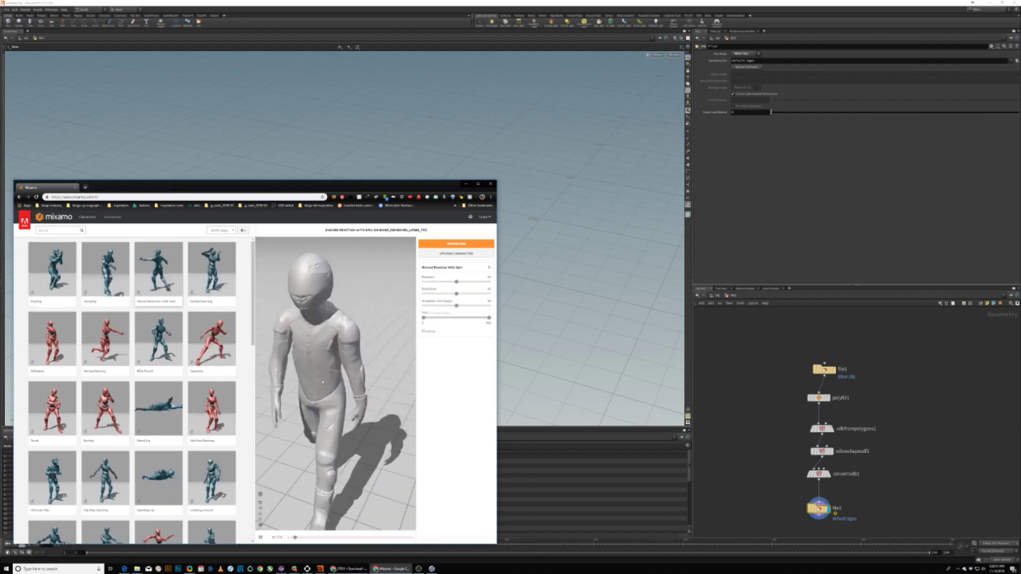
Review the animation's download settings, keep the With Skin option and no keyframe reduction, and download the animated character
click(458, 244)
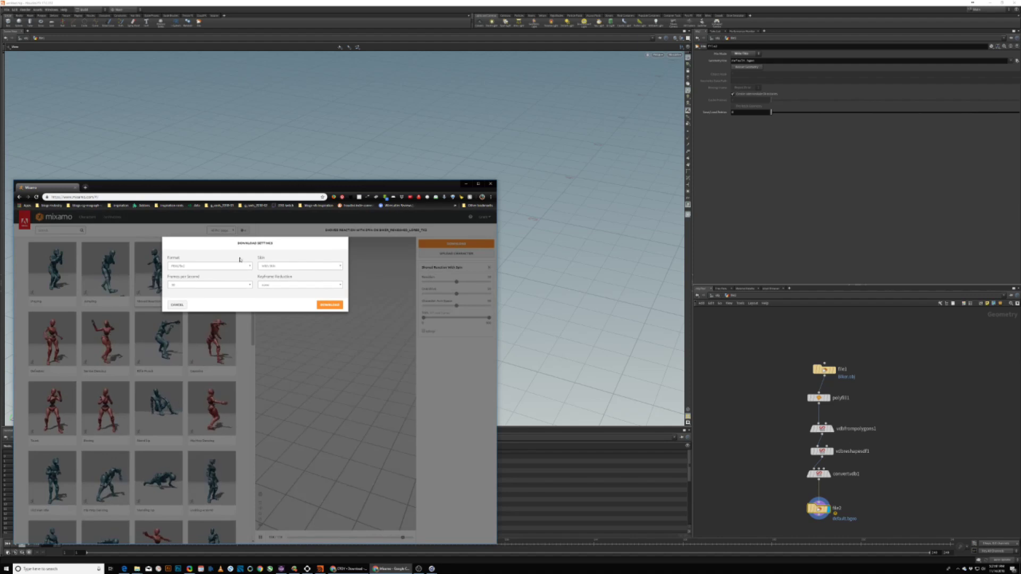
click(193, 286)
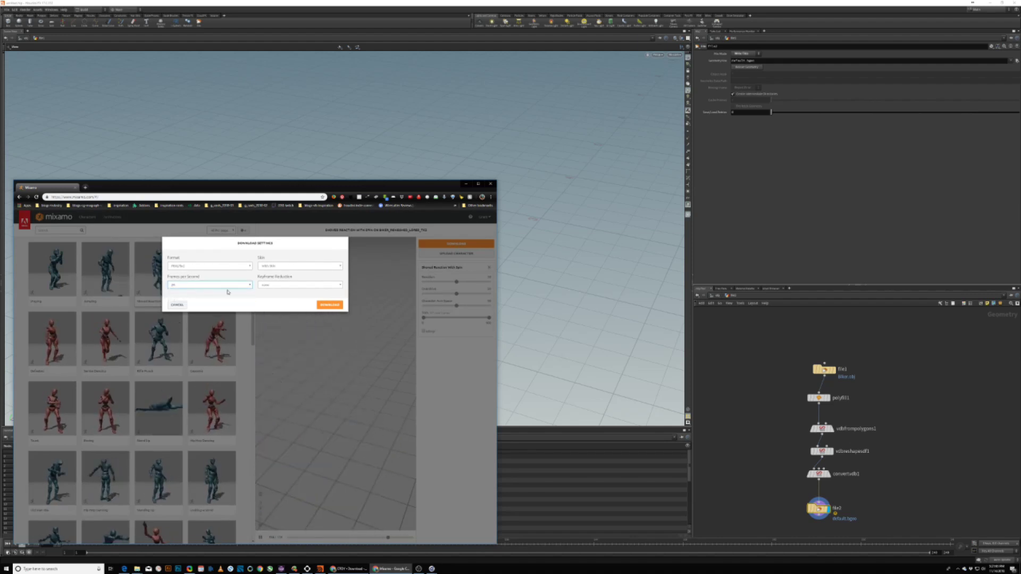
click(288, 266)
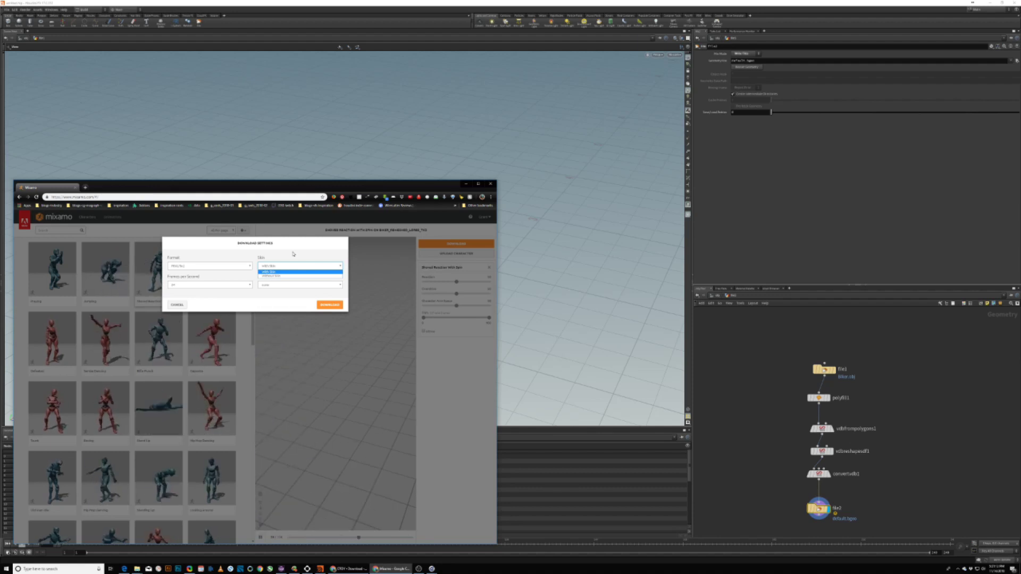
click(298, 271)
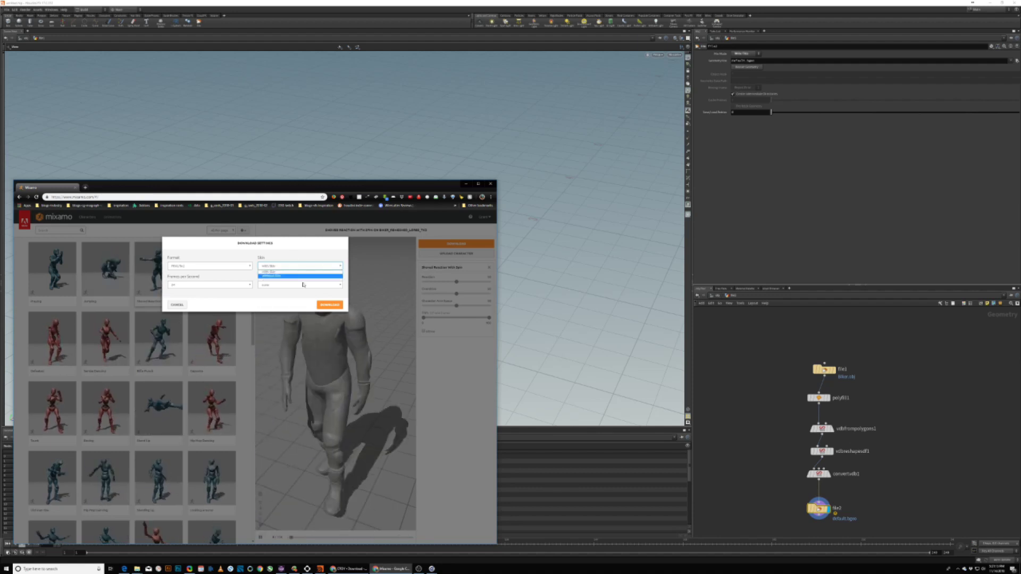
click(301, 285)
click(306, 291)
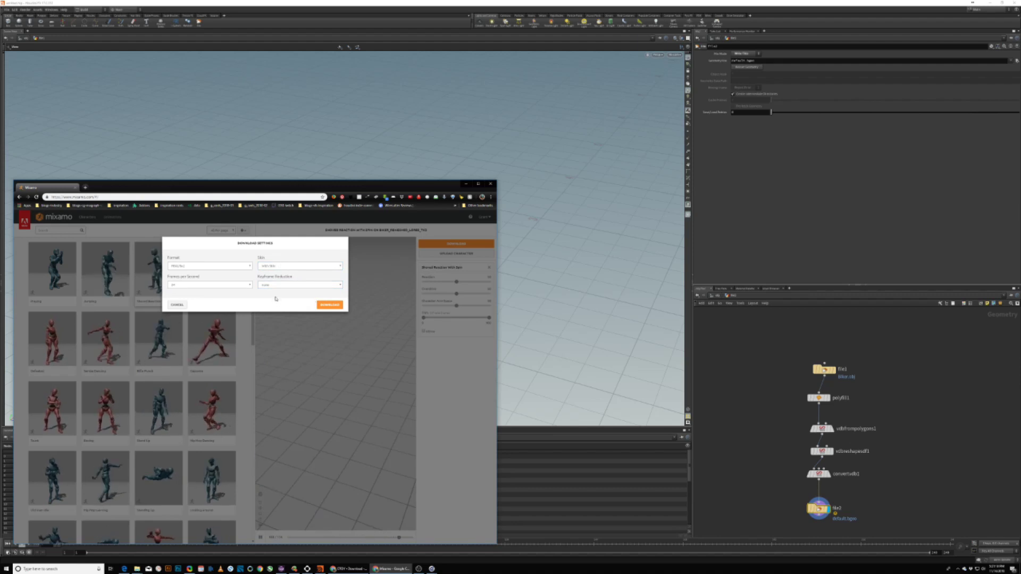
click(330, 304)
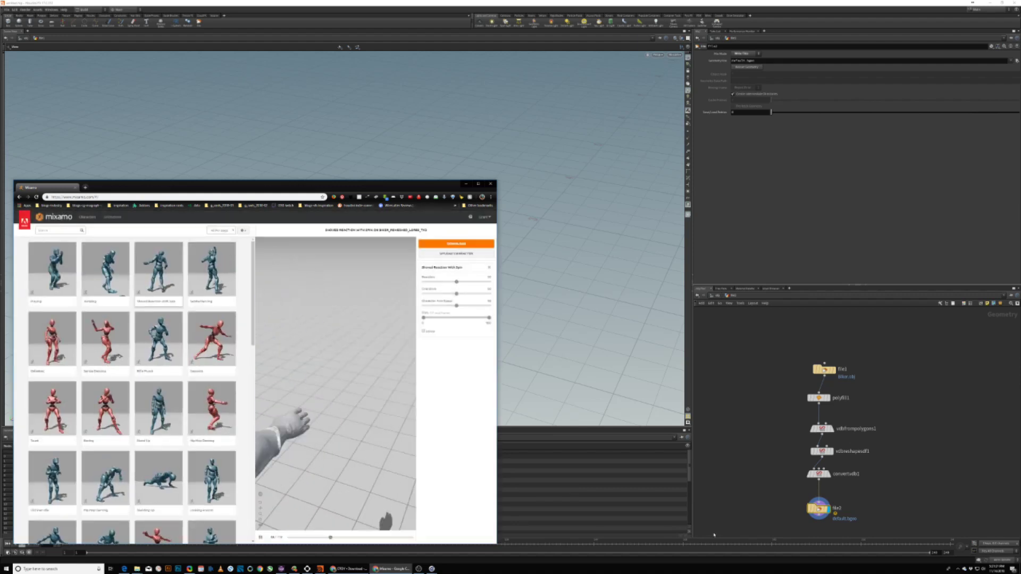
Return to Houdini, display the Convert VDB node's mesh and go up to the object level
click(754, 452)
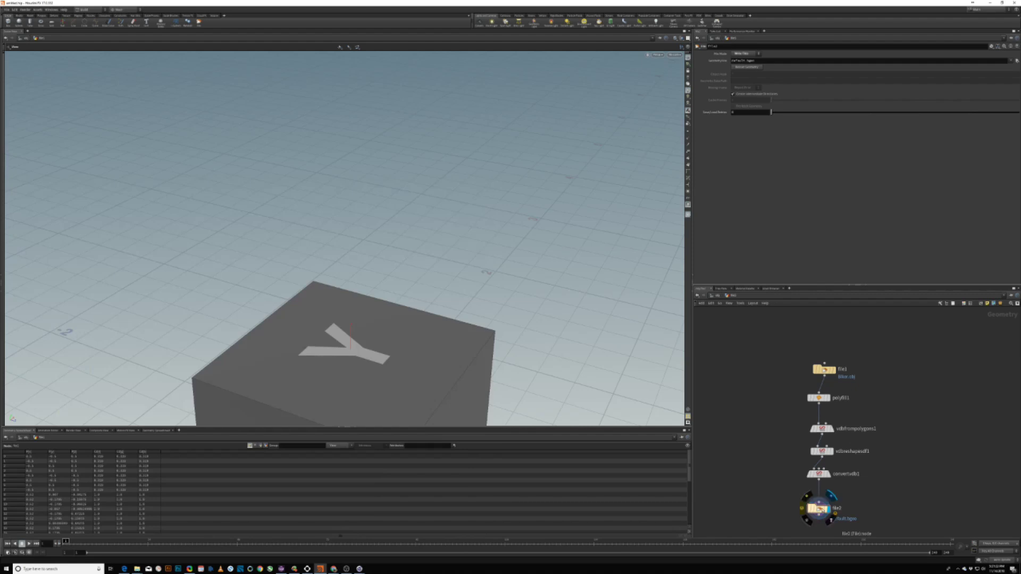
click(827, 475)
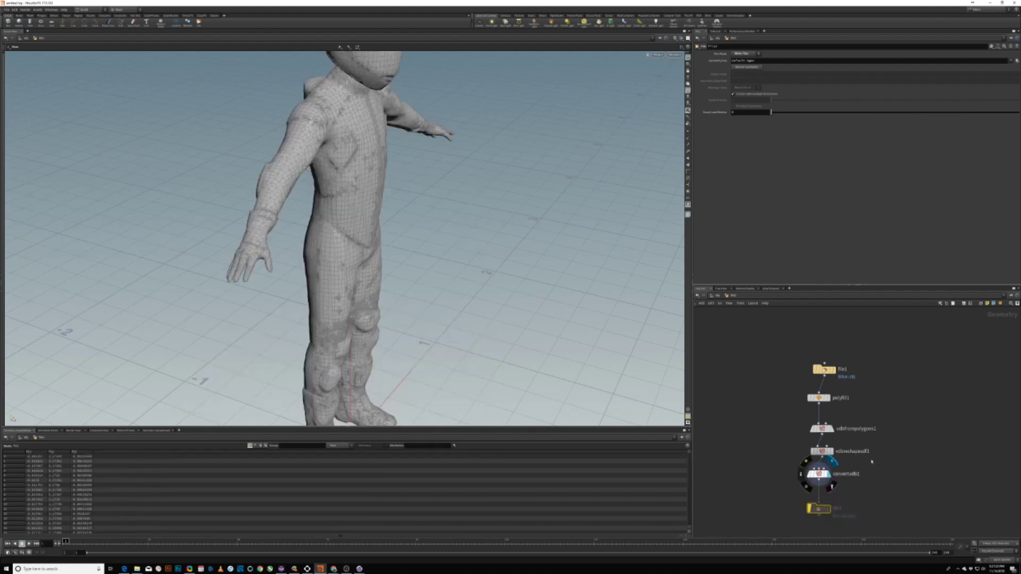
key(u)
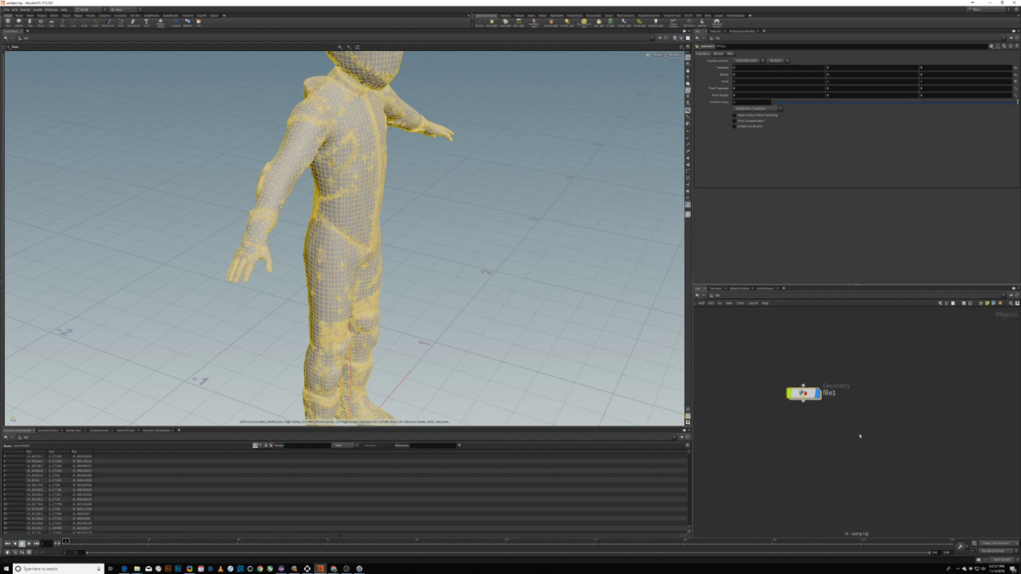
double_click(829, 393)
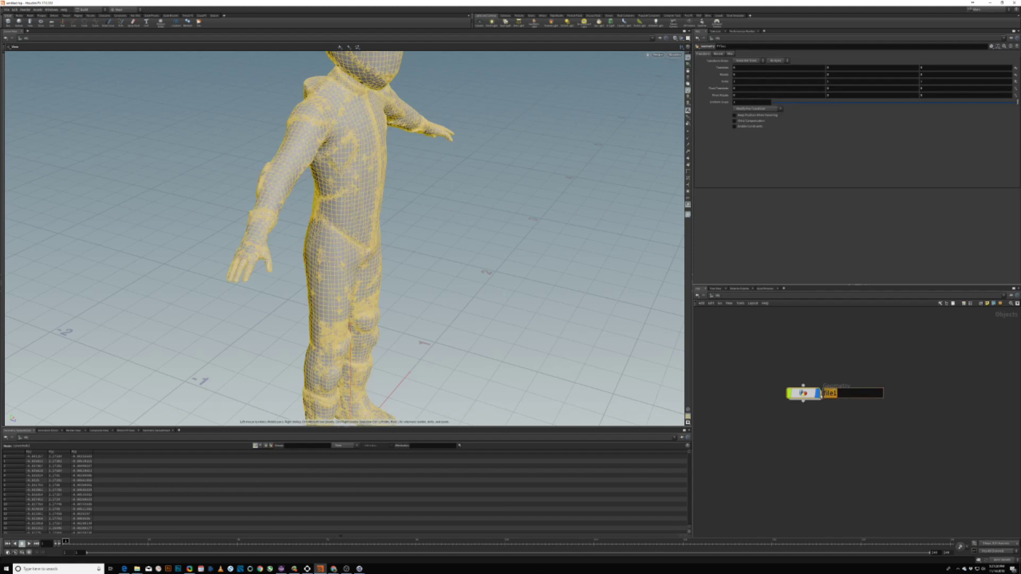
click(861, 456)
middle_drag(861, 456, 834, 445)
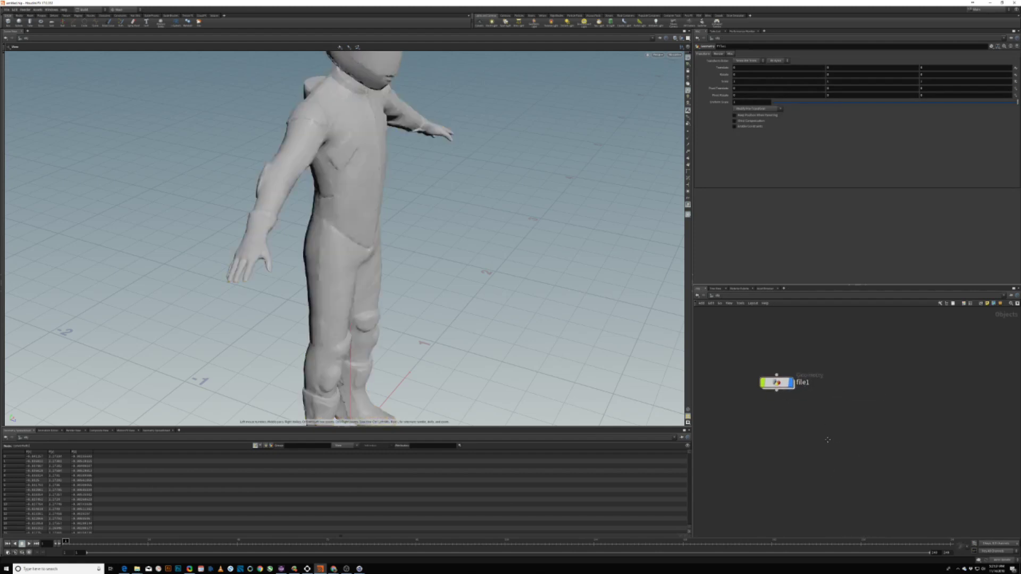
scroll(840, 426, down, 2)
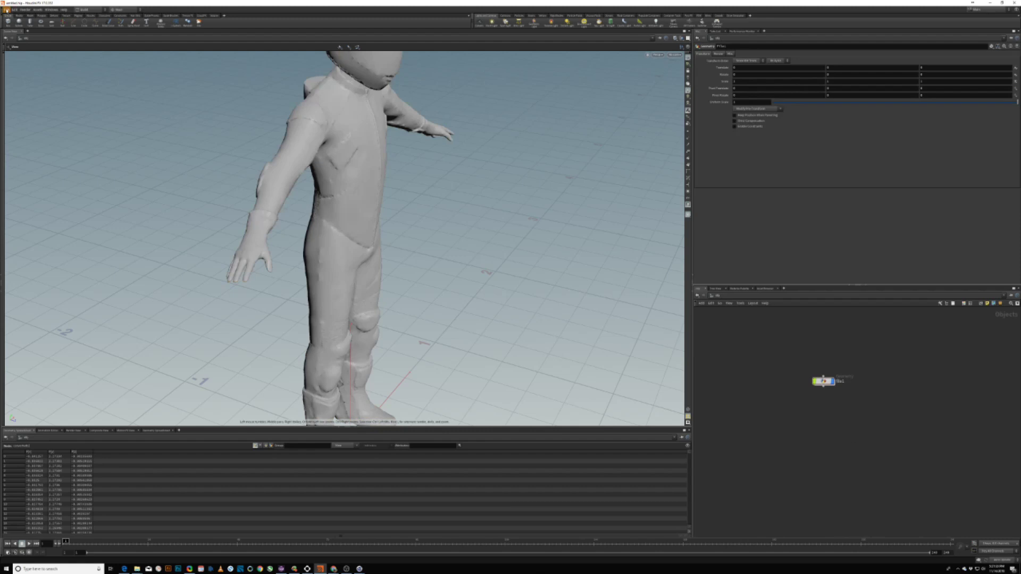
Import the FBX file "Brutal To Happy Walking_wSkin.fbx" into the scene with the default import options
click(6, 10)
mouse_move(32, 99)
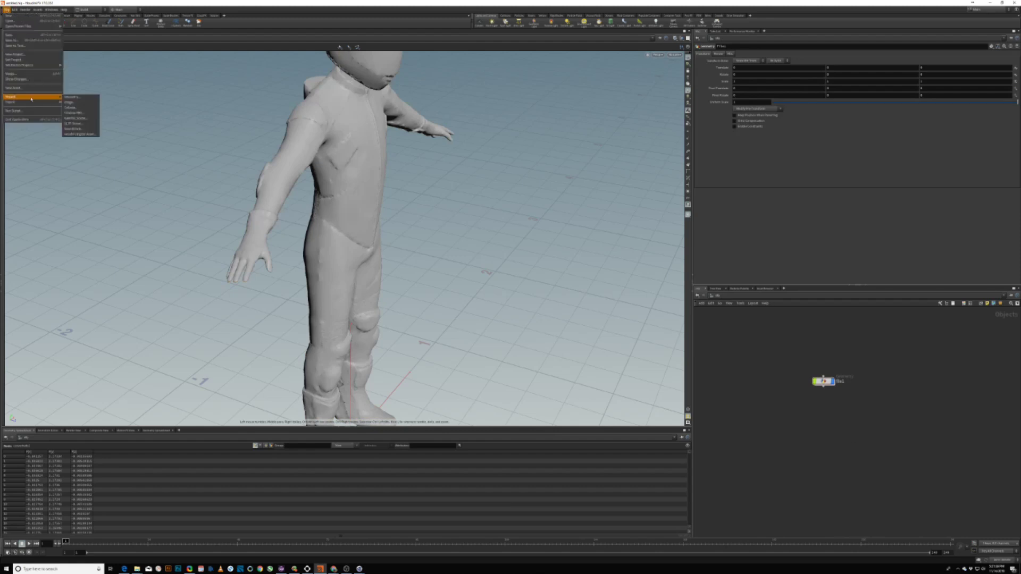
click(75, 113)
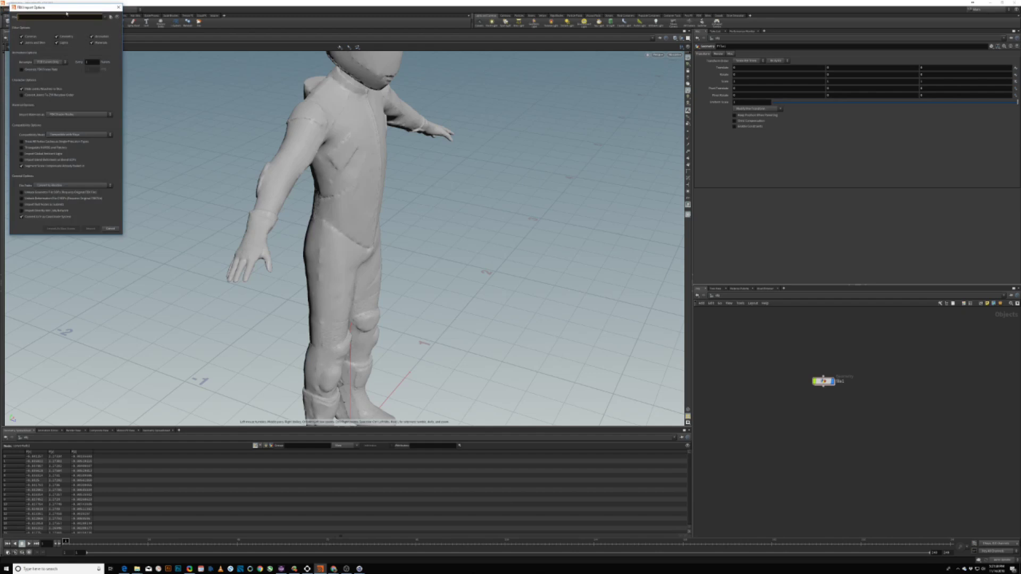
click(350, 125)
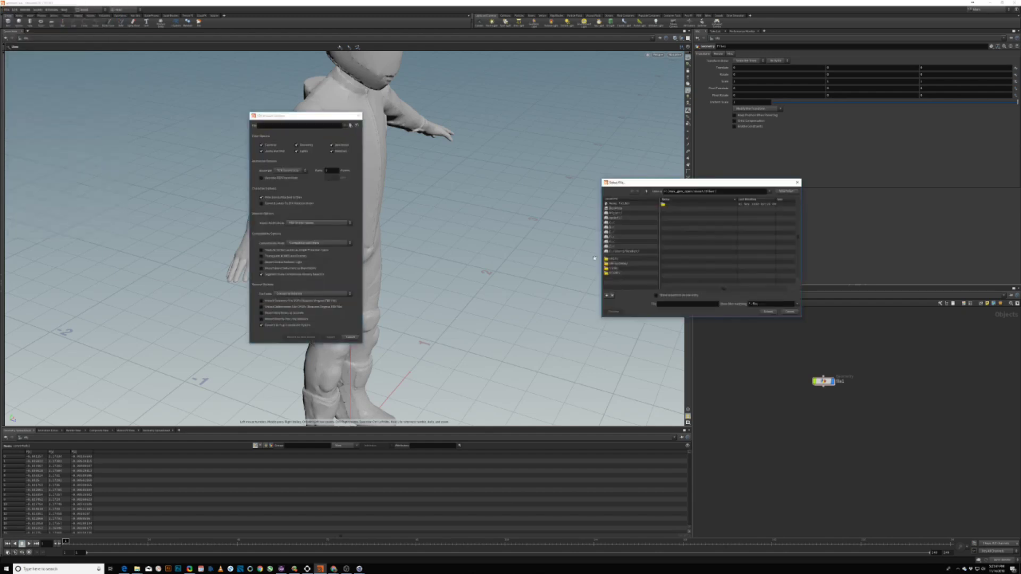
click(617, 236)
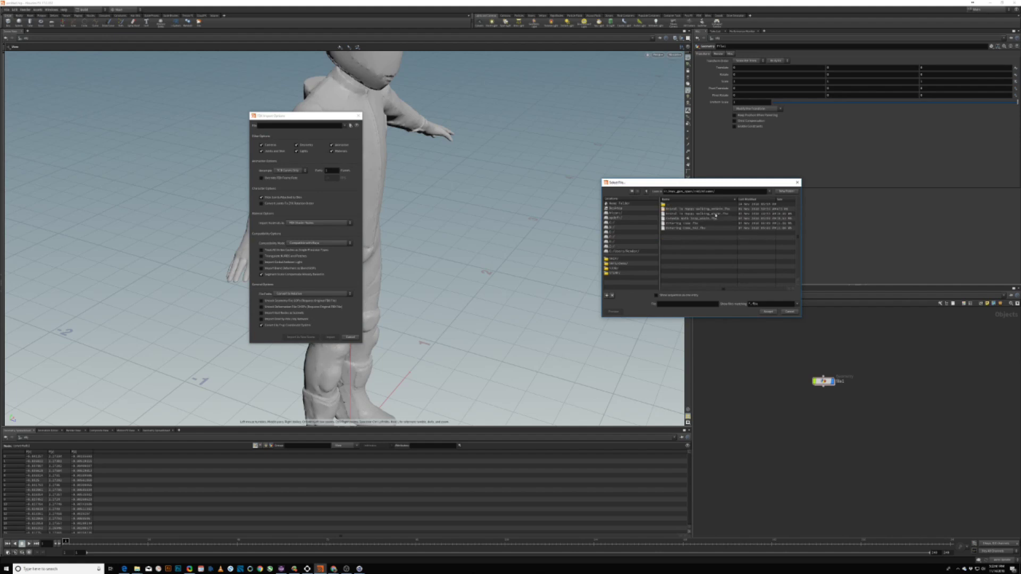
click(716, 213)
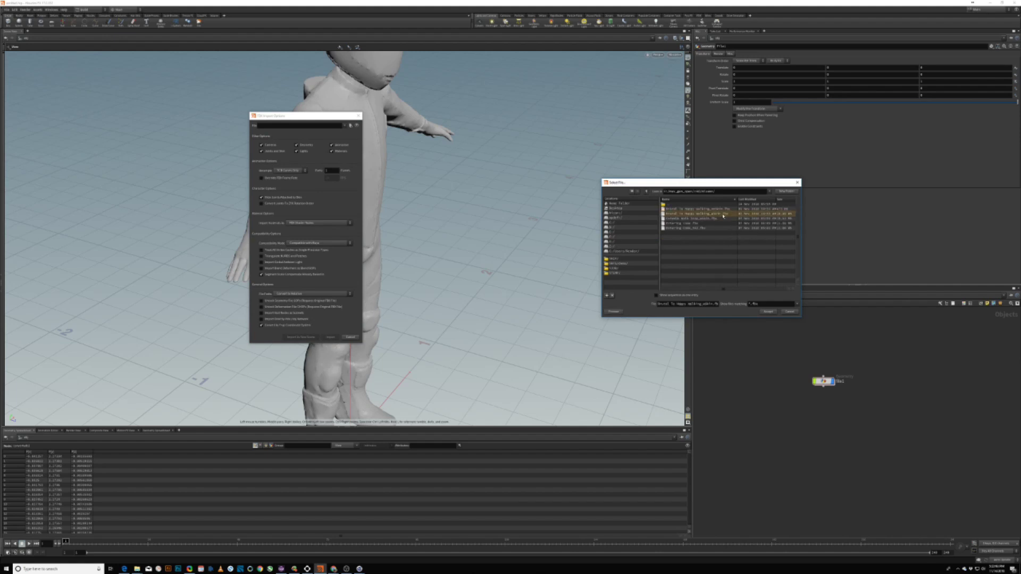
click(769, 312)
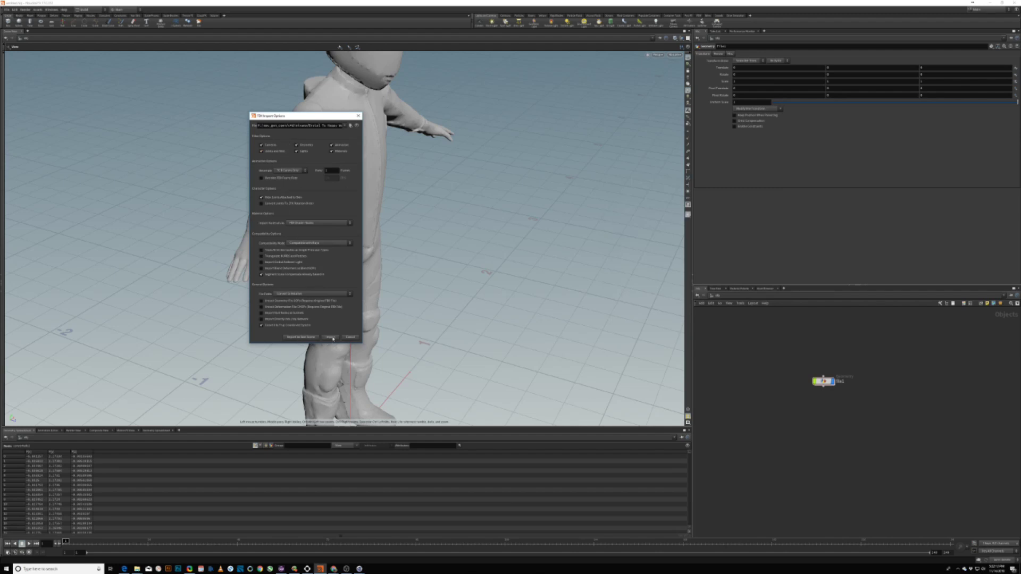
click(331, 337)
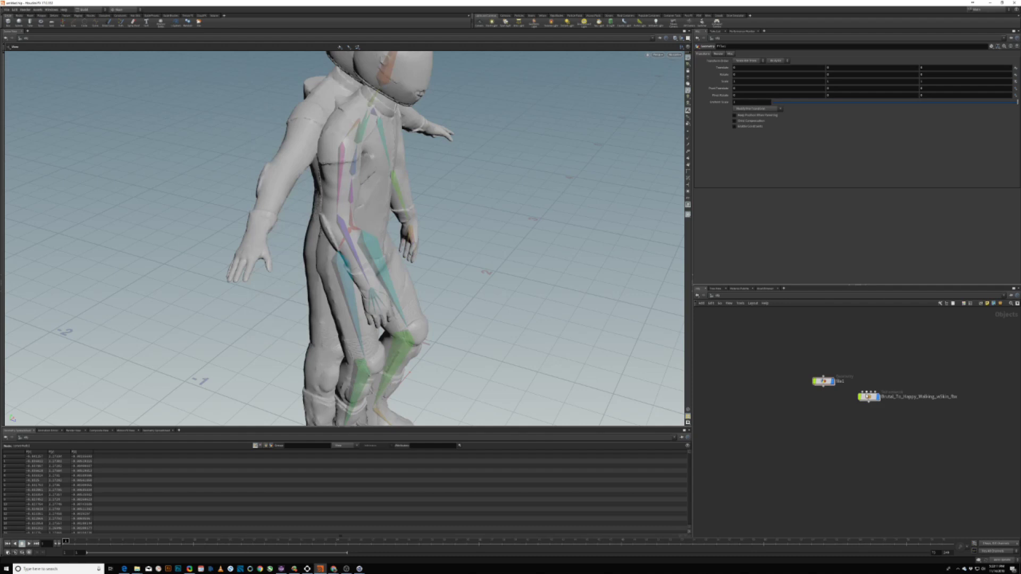
Move the imported walking character node further below the file1 object and inspect the rigged biker in the viewport
drag(867, 397, 865, 417)
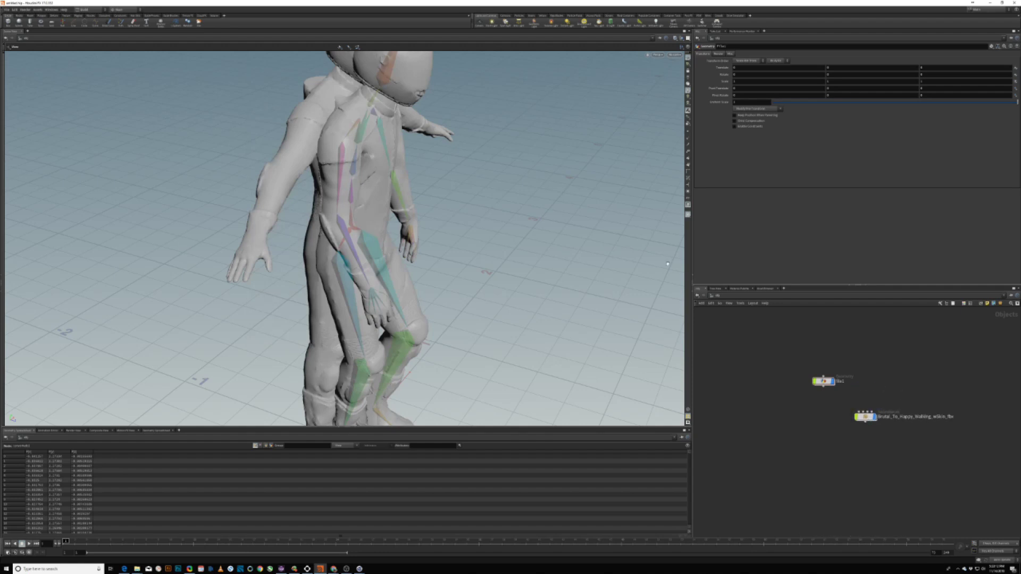
scroll(416, 181, down, 2)
drag(416, 181, 488, 161)
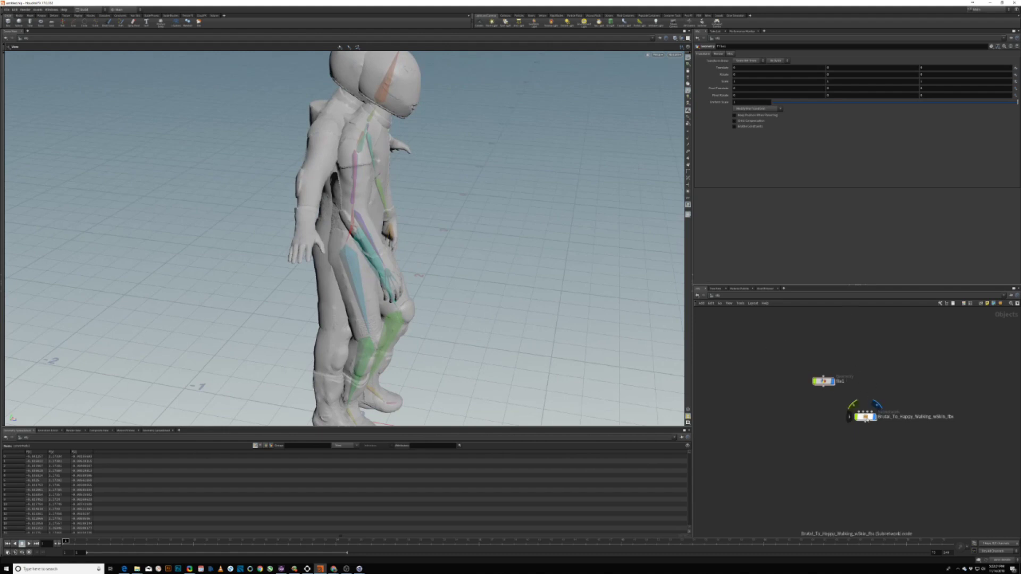
Open the imported character subnetwork, hiding the other objects in the viewport, and examine its bone hierarchy
double_click(865, 417)
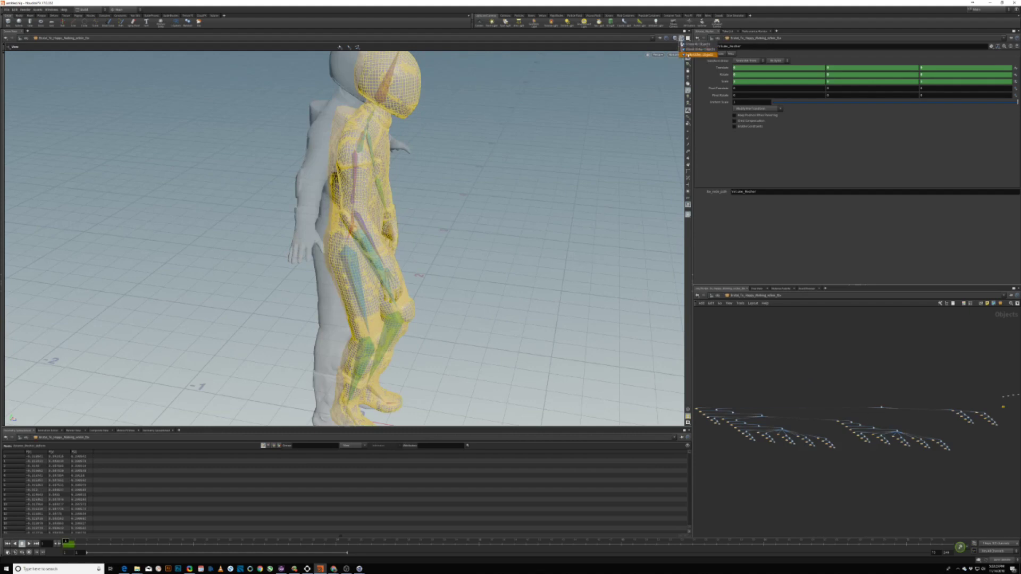
click(687, 55)
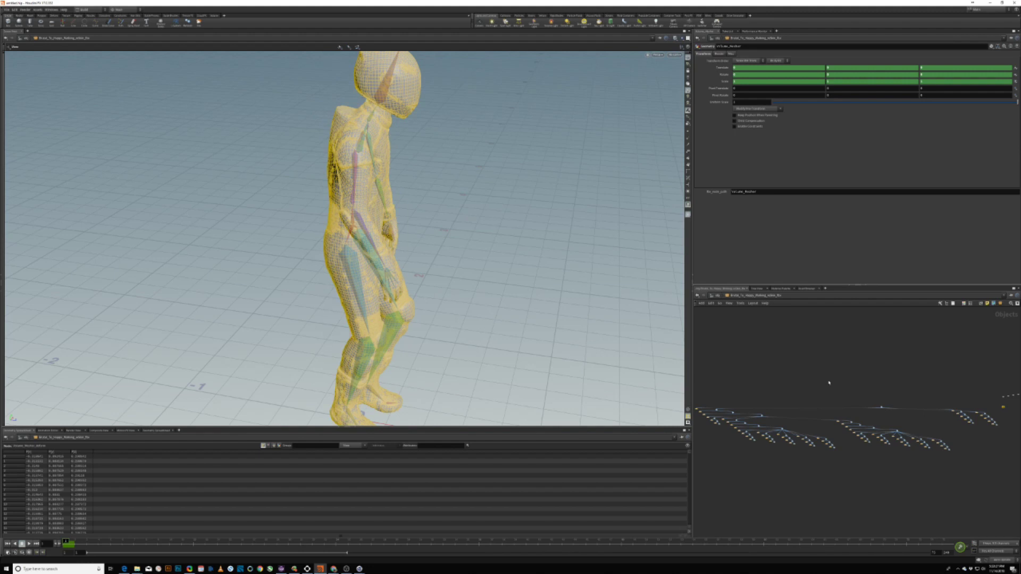
scroll(850, 388, up, 3)
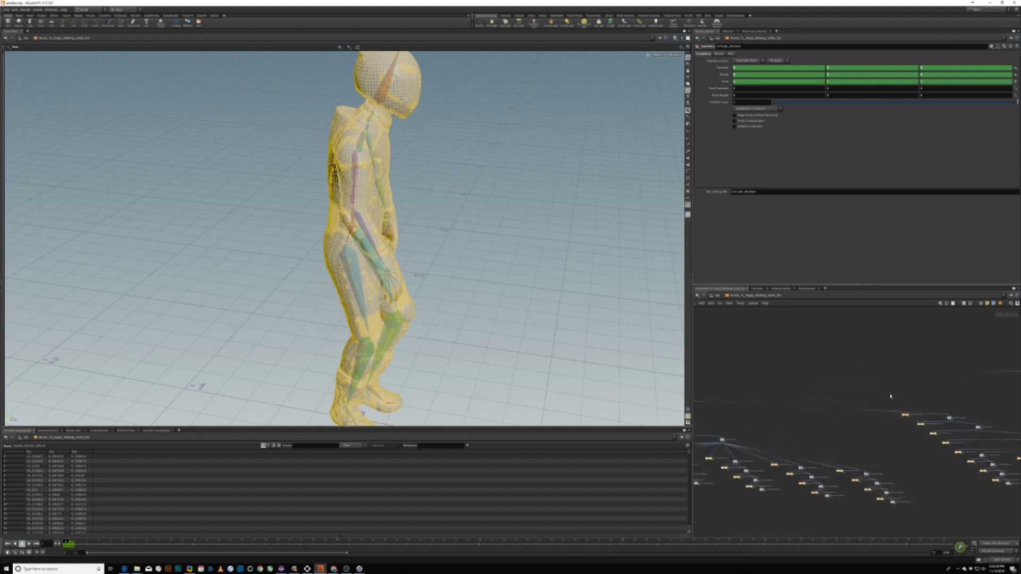
scroll(891, 396, up, 5)
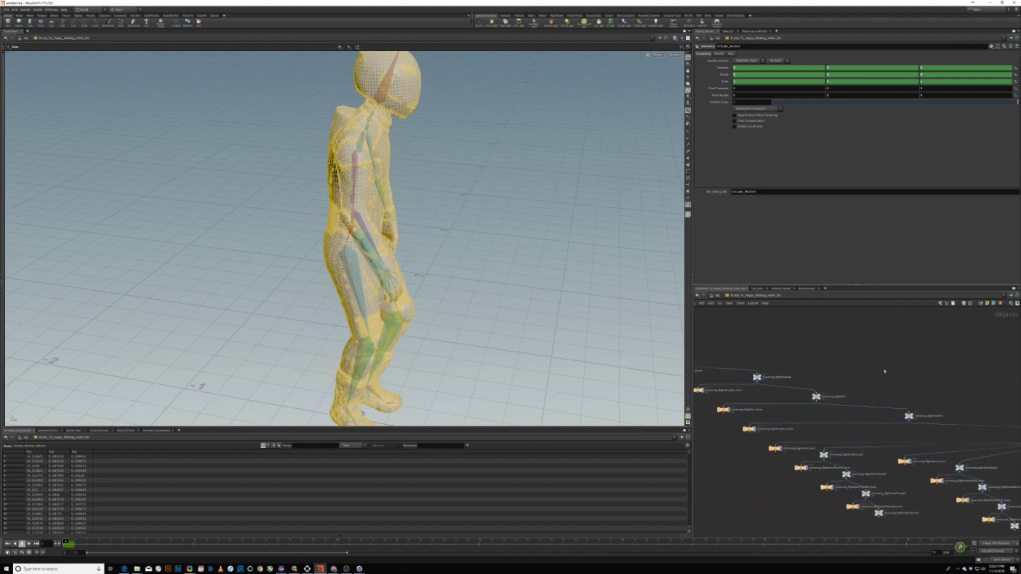
middle_drag(885, 371, 832, 351)
middle_drag(896, 352, 848, 360)
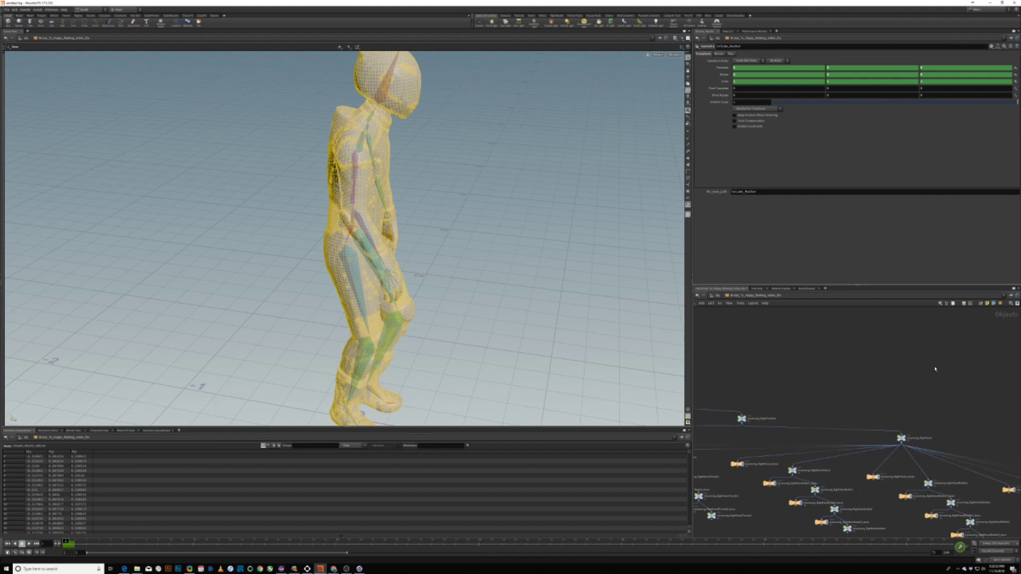
scroll(935, 369, down, 5)
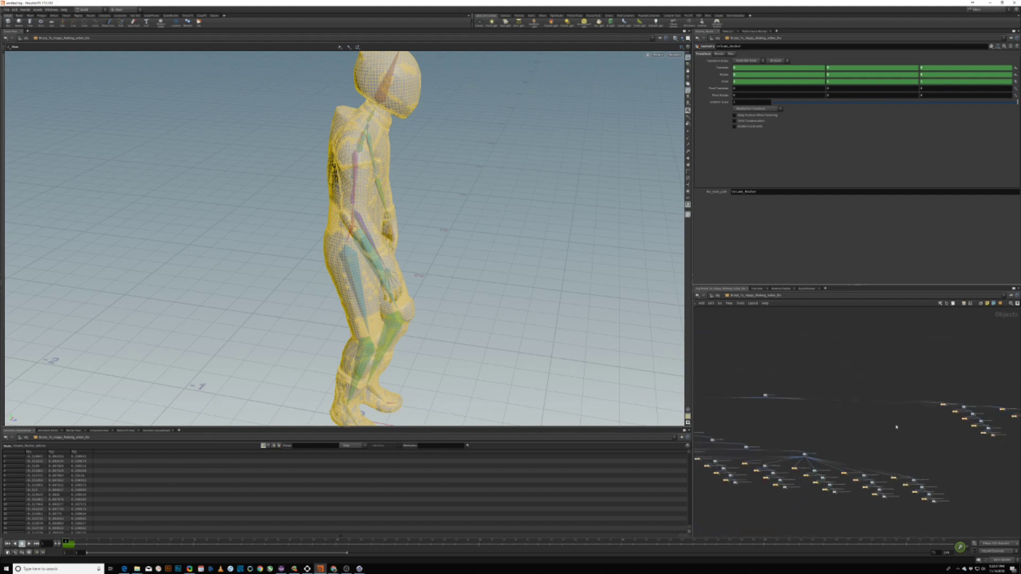
Locate the Volume_Mesher geometry among the bones and toggle its display off and on to compare the skeleton with the skin
middle_drag(937, 437, 812, 405)
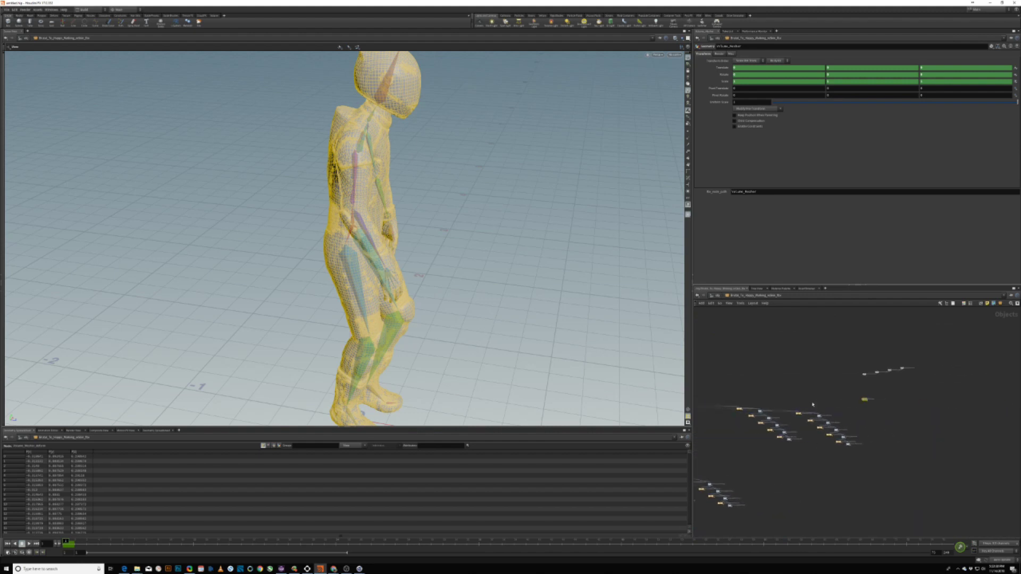
scroll(872, 404, up, 6)
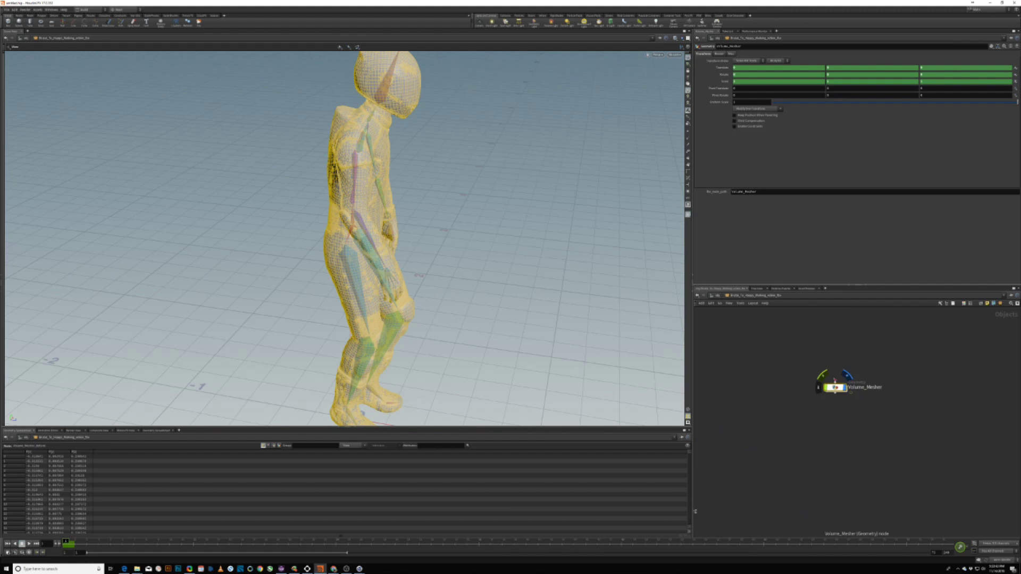
click(845, 388)
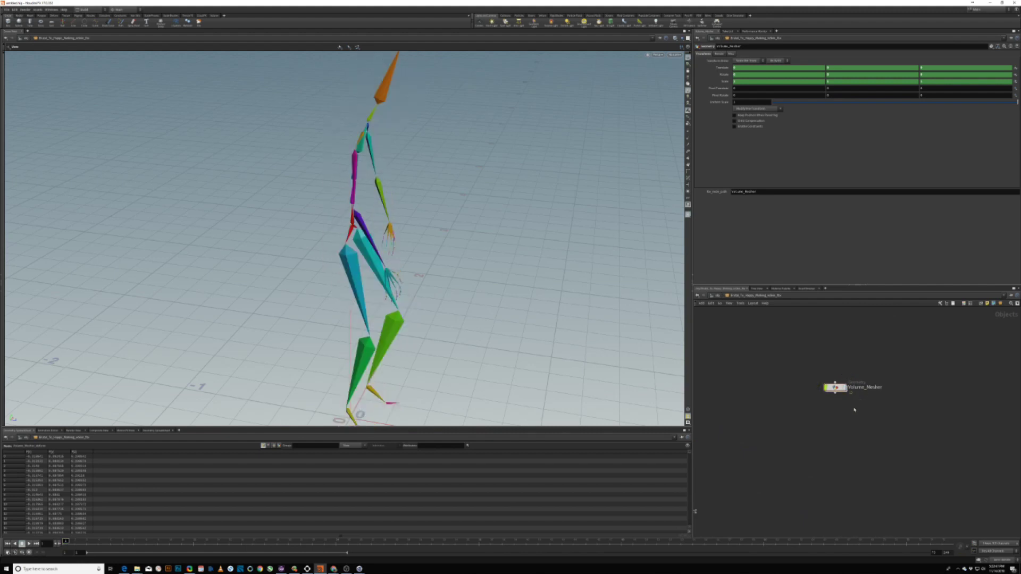
click(843, 388)
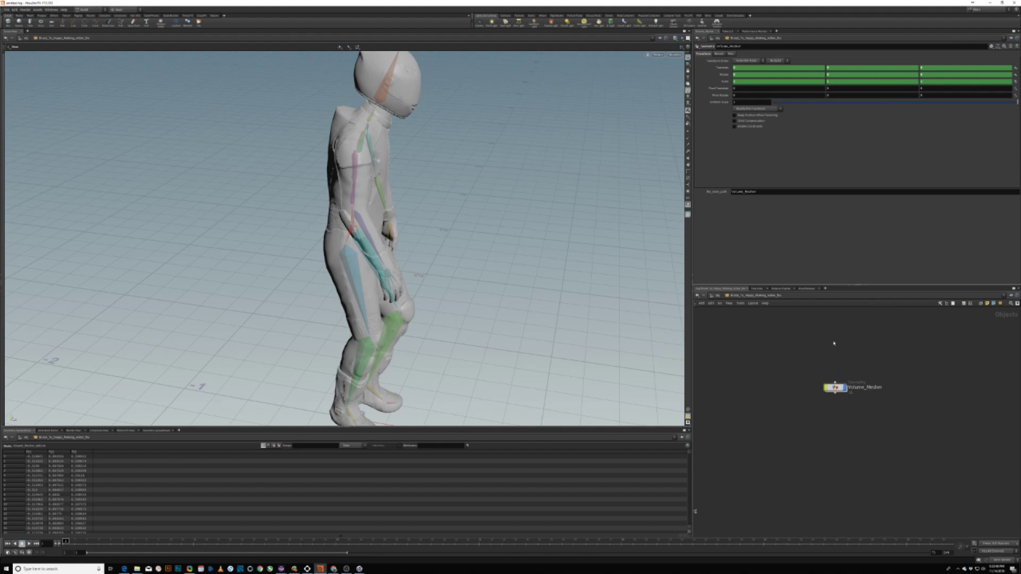
Open the Volume_Mesher network, display its first file node and examine the undeformed mesh in the viewport
double_click(835, 388)
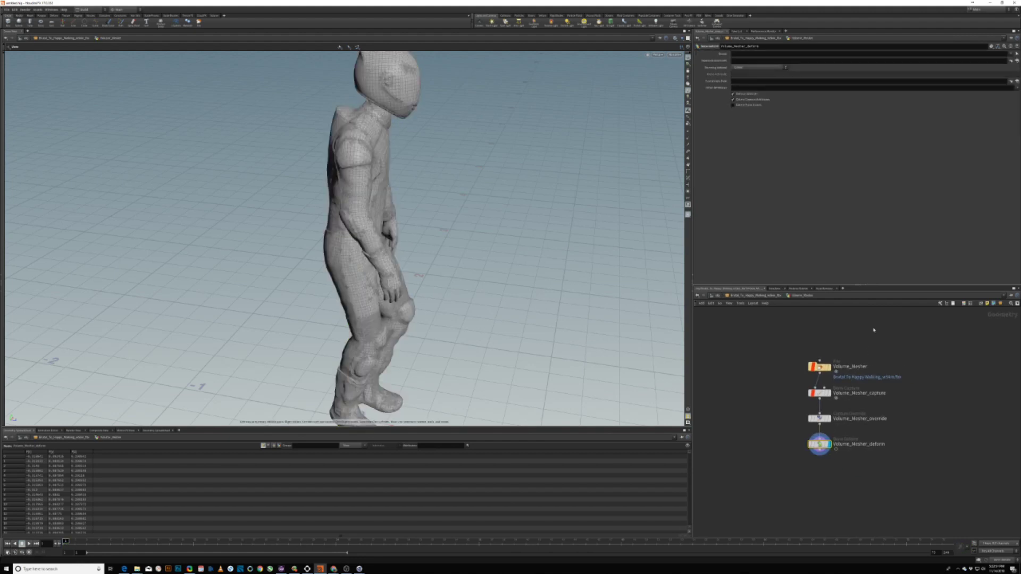
click(832, 371)
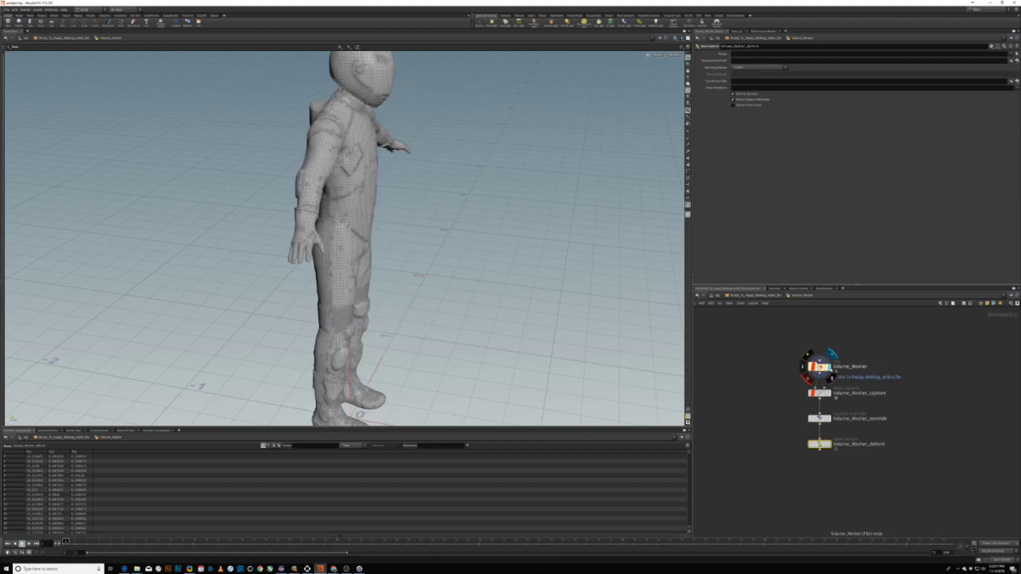
scroll(359, 261, down, 1)
drag(415, 250, 348, 248)
scroll(365, 243, down, 2)
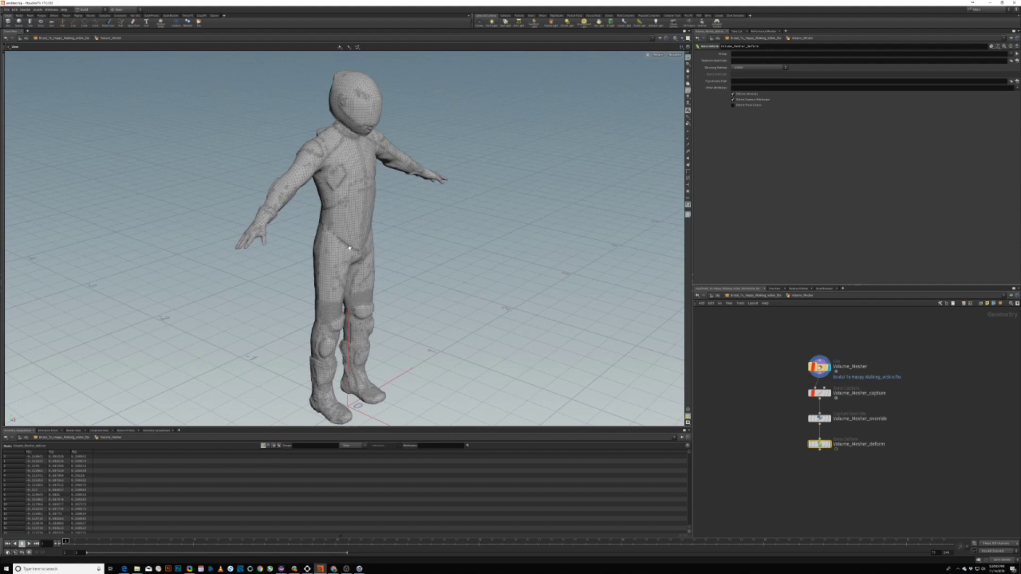
Reopen the imported character's Volume_Mesher network from the object level and examine its capture, override and deform nodes, ending with the deform node displayed
click(717, 296)
click(823, 381)
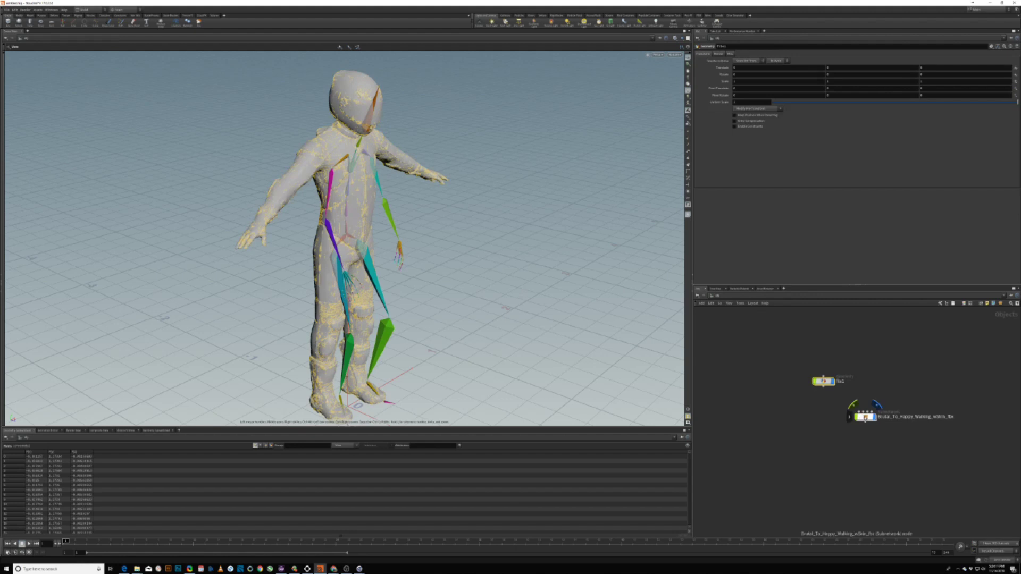
double_click(865, 417)
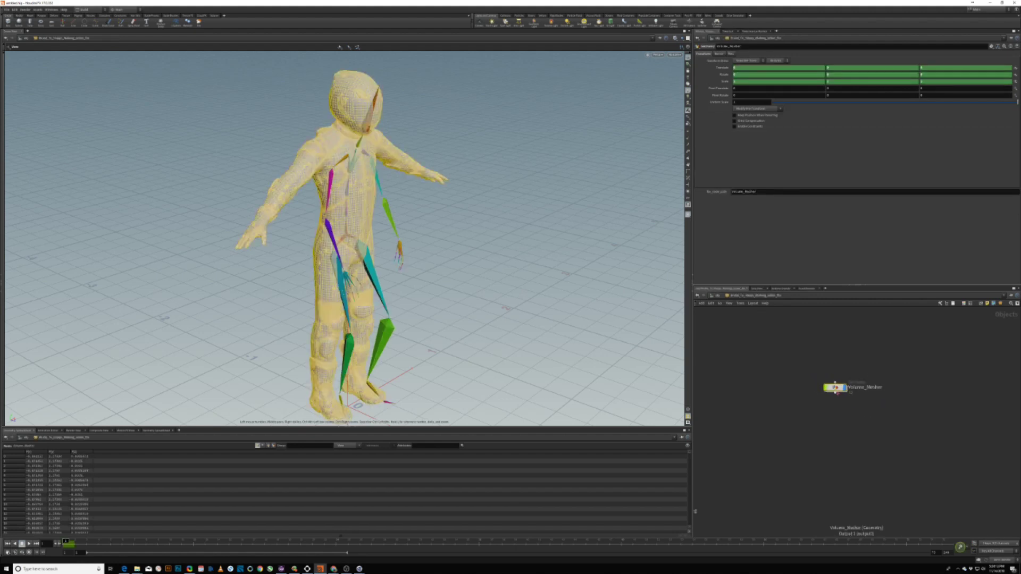
double_click(834, 388)
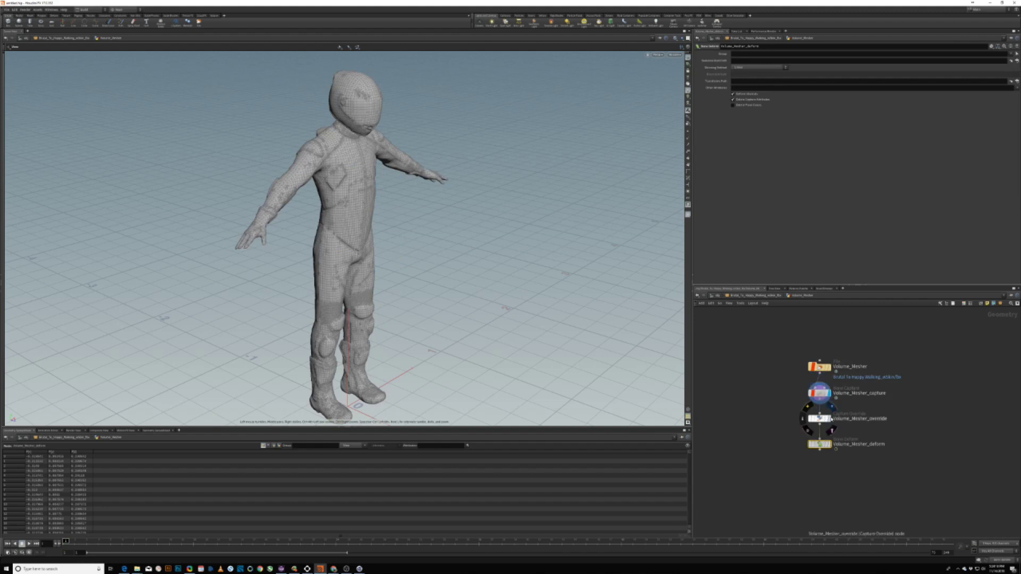
click(820, 418)
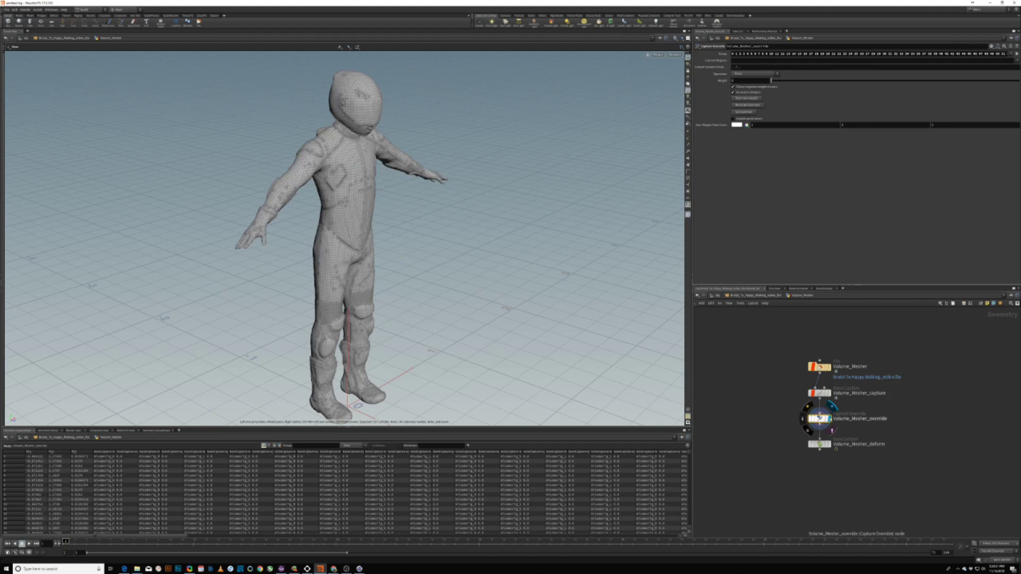
click(823, 445)
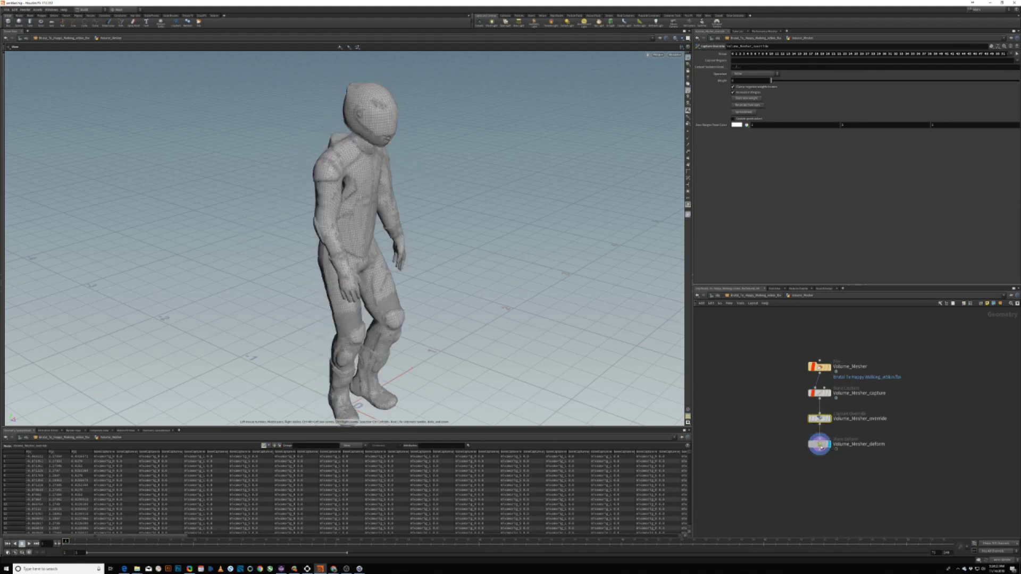
click(819, 444)
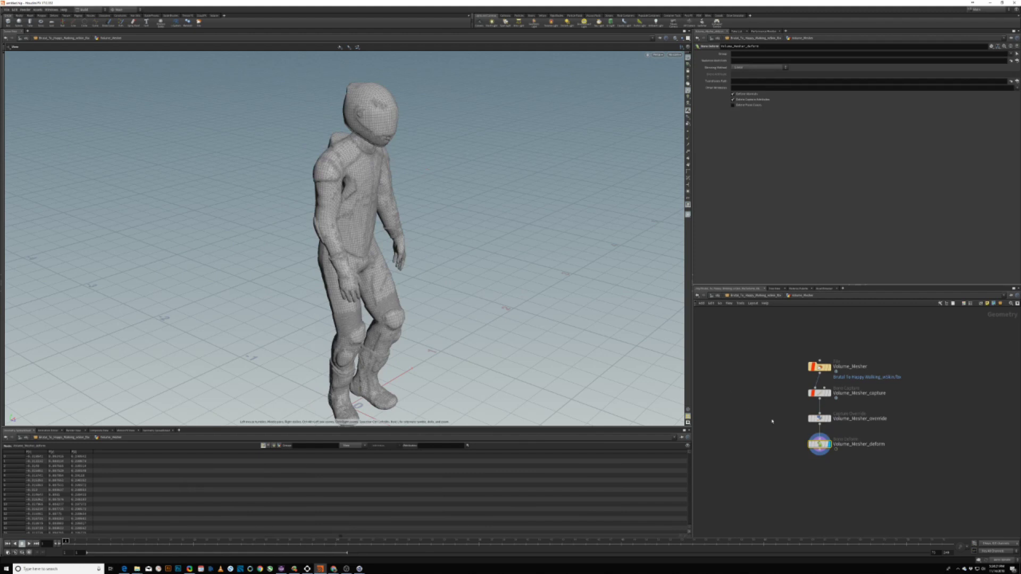
Leave the character network, display the original biker OBJ file node inside the file1 object and return to the object level
key(u)
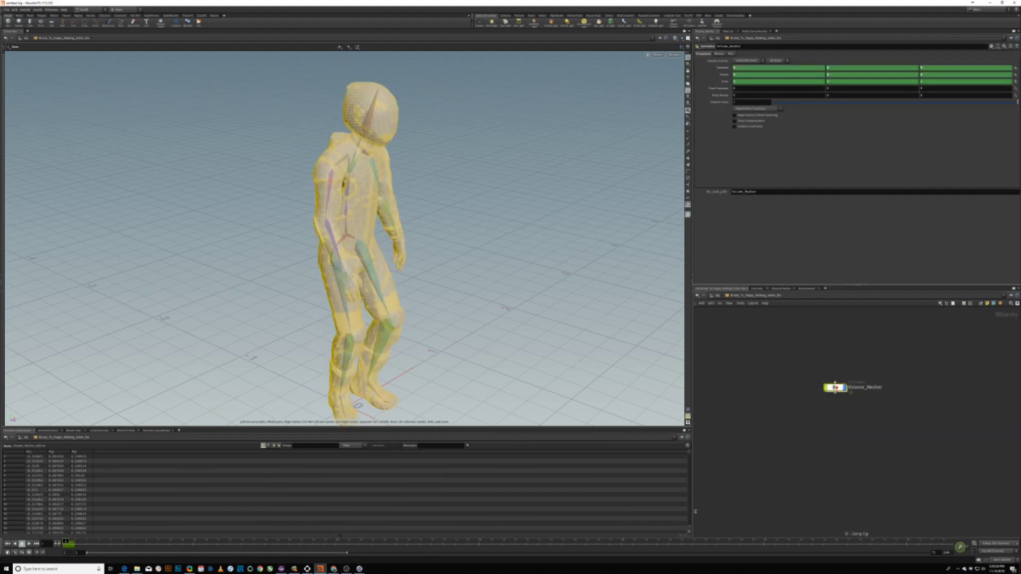
scroll(796, 390, down, 5)
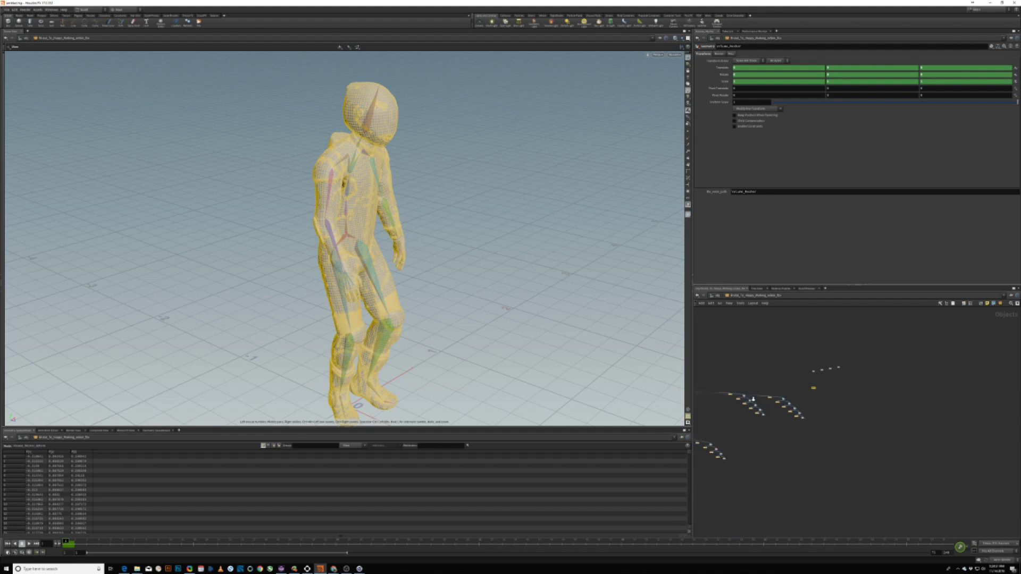
middle_drag(815, 399, 824, 401)
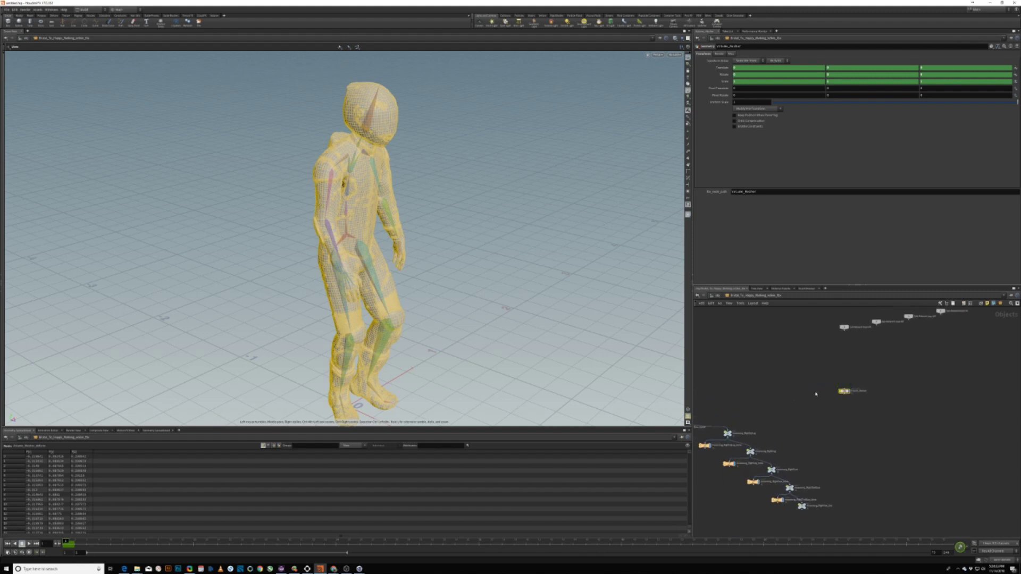
key(u)
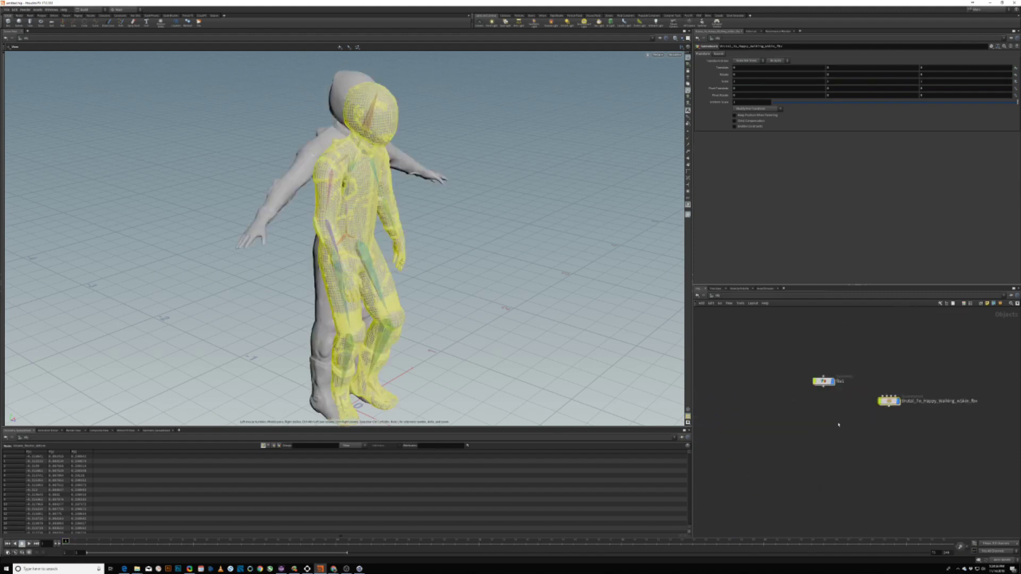
key(i)
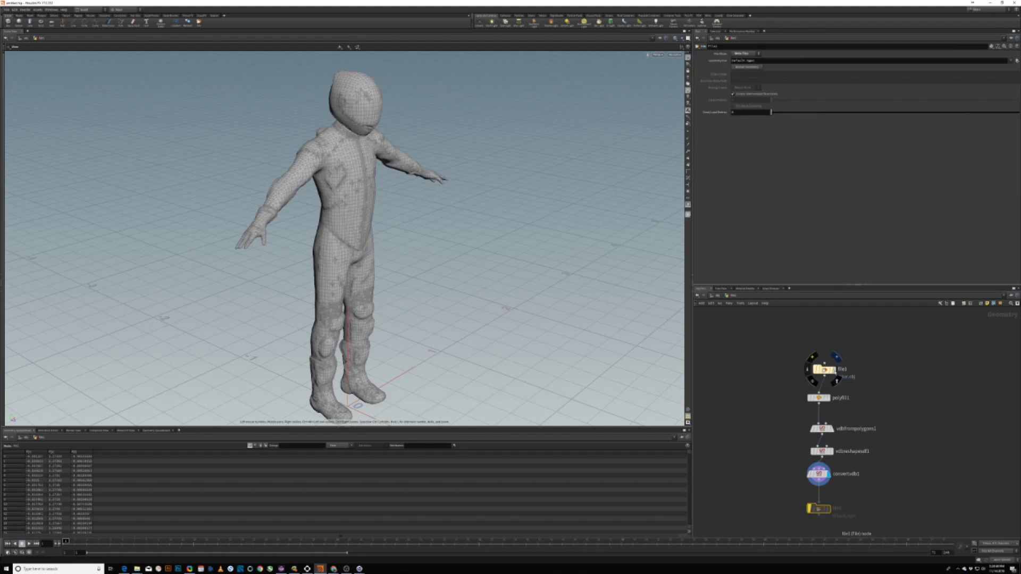
click(824, 370)
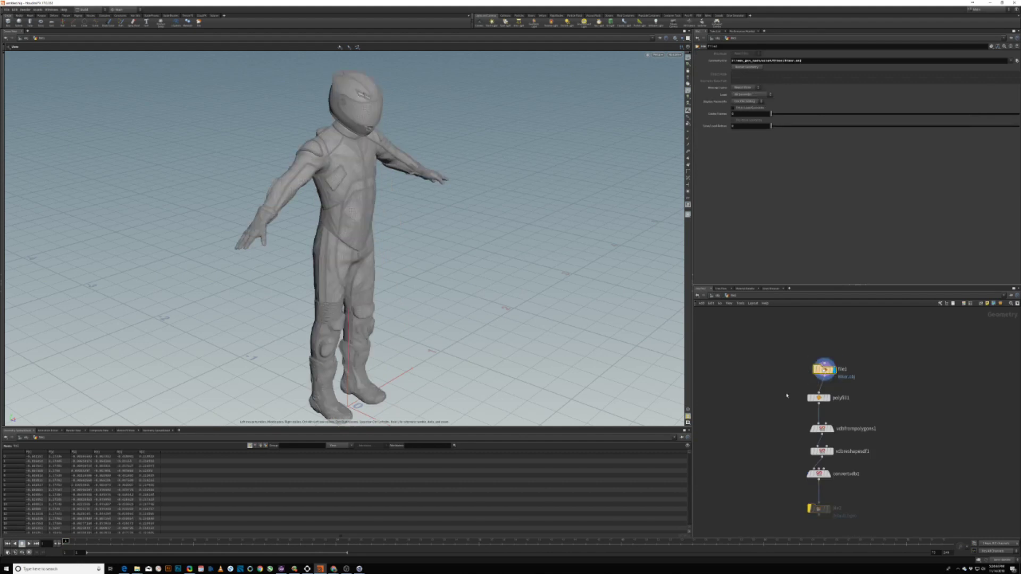
key(u)
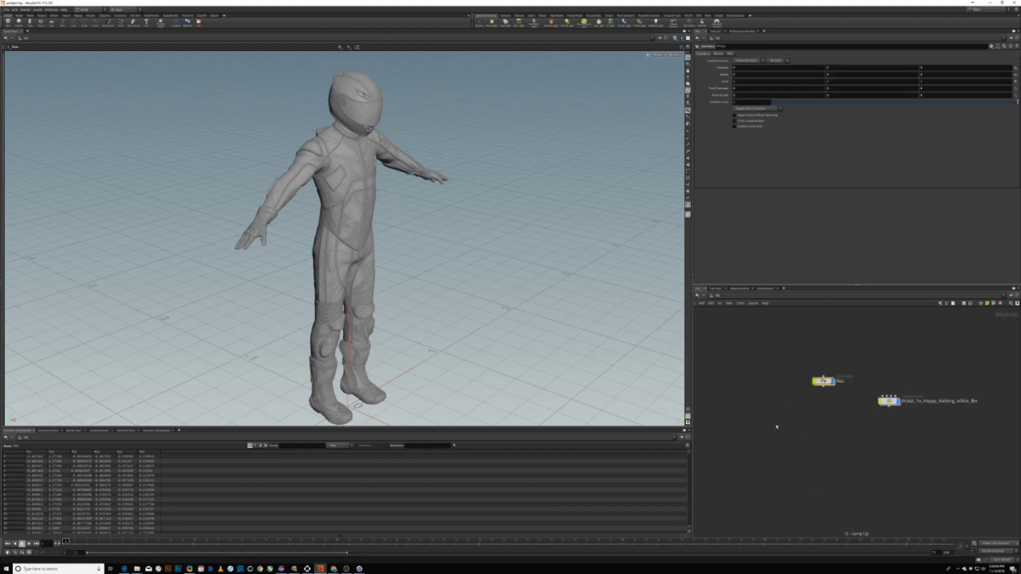
Create a Geometry object below file1 and hide both the file1 object and the imported walking character
key(Tab)
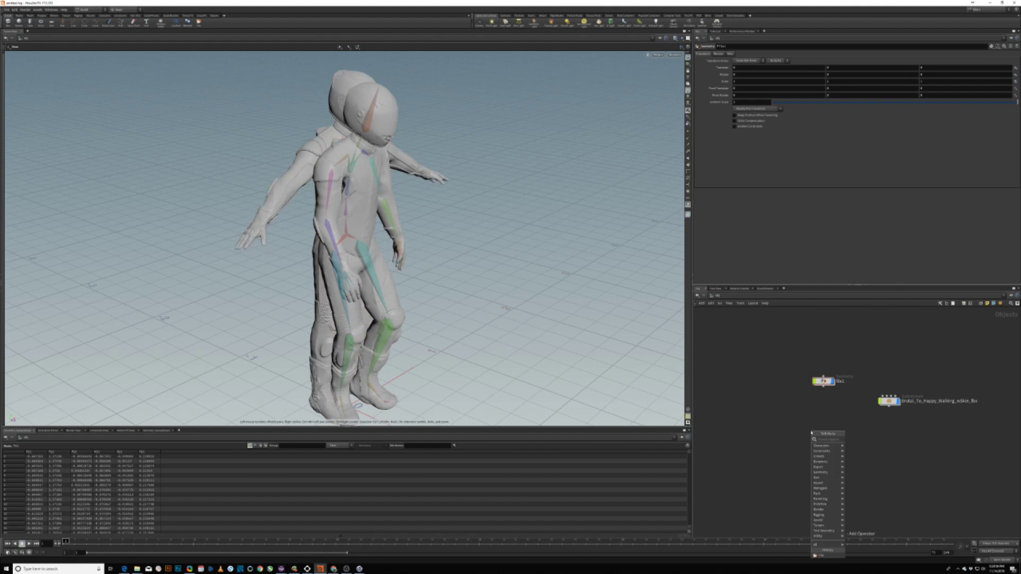
text(\)
key(BackSpace)
text(geo)
key(Return)
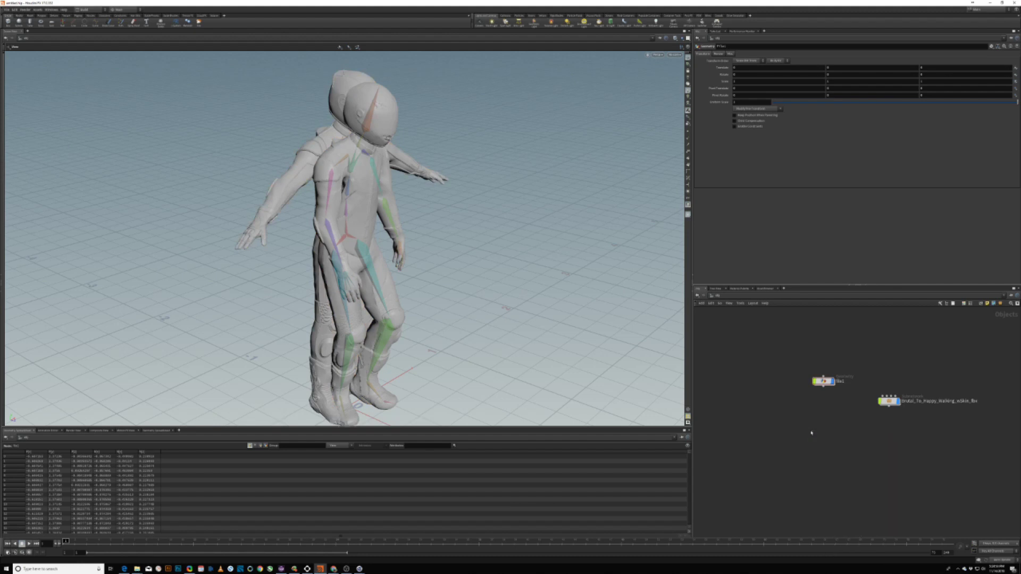
click(785, 445)
click(834, 369)
click(899, 389)
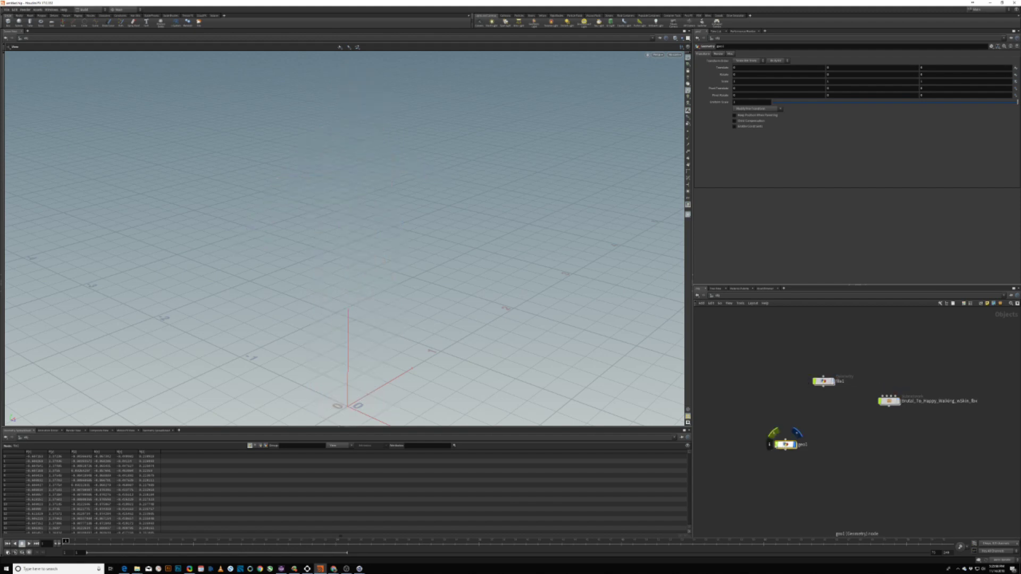
Add an Object Merge node inside the geo1 object and duplicate it to get three Object Merge nodes in a row
double_click(785, 445)
key(Tab)
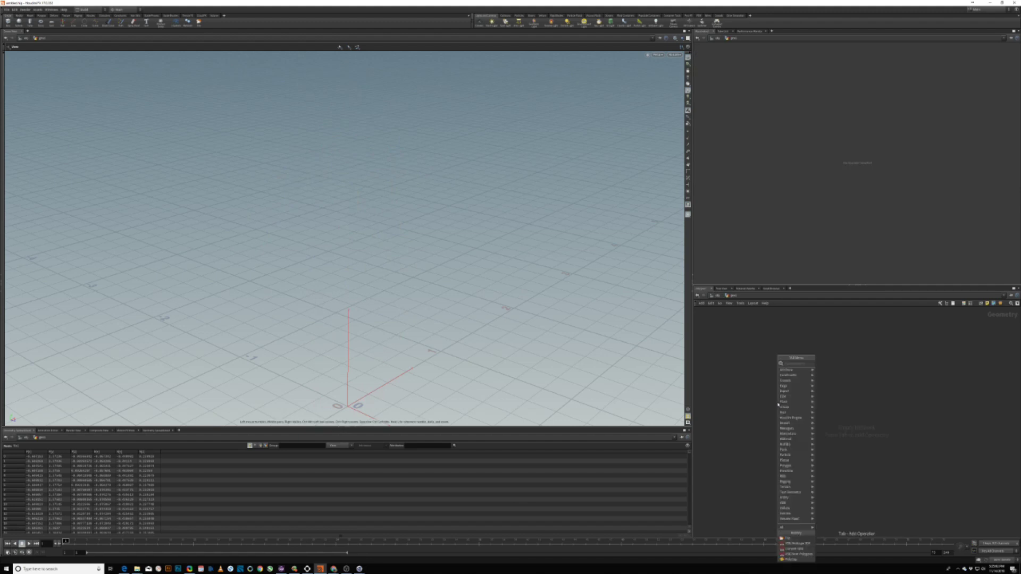
text(objme)
key(Return)
click(776, 375)
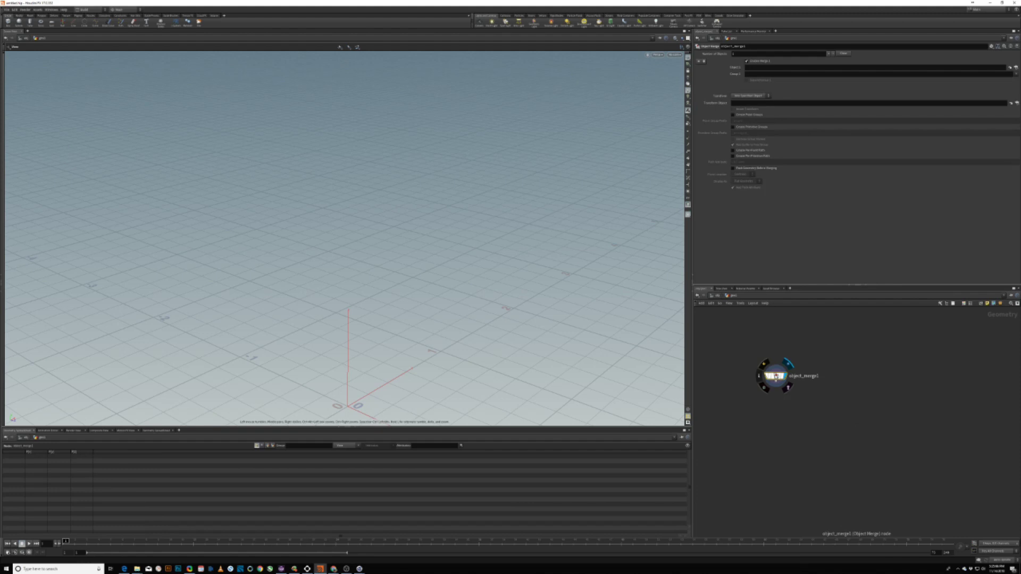
drag(776, 372, 746, 360)
drag(812, 361, 875, 363)
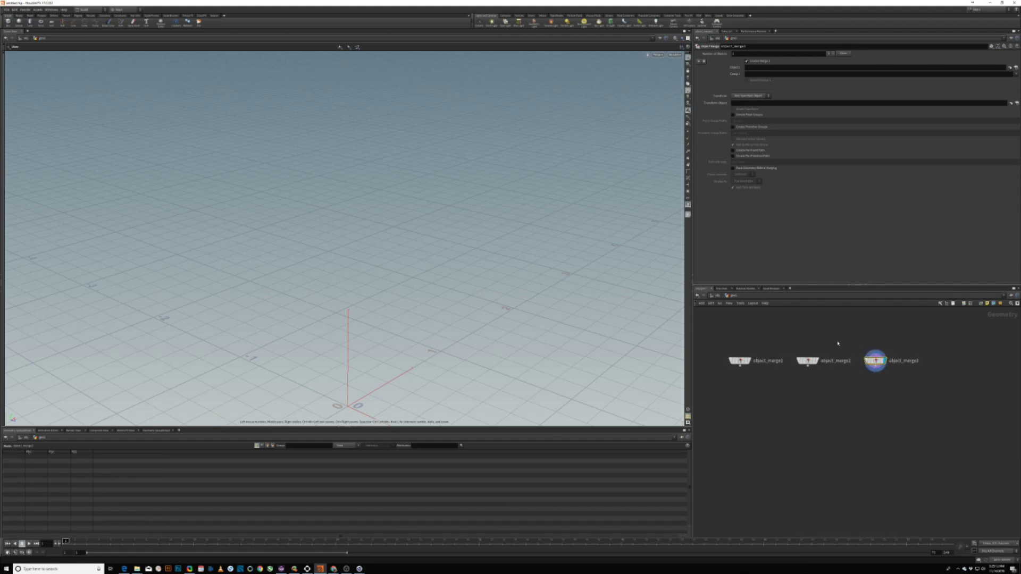
Display object_merge1 and set its Object 1 to the original biker file node, /obj/file1/file1, viewing the merged model
click(717, 296)
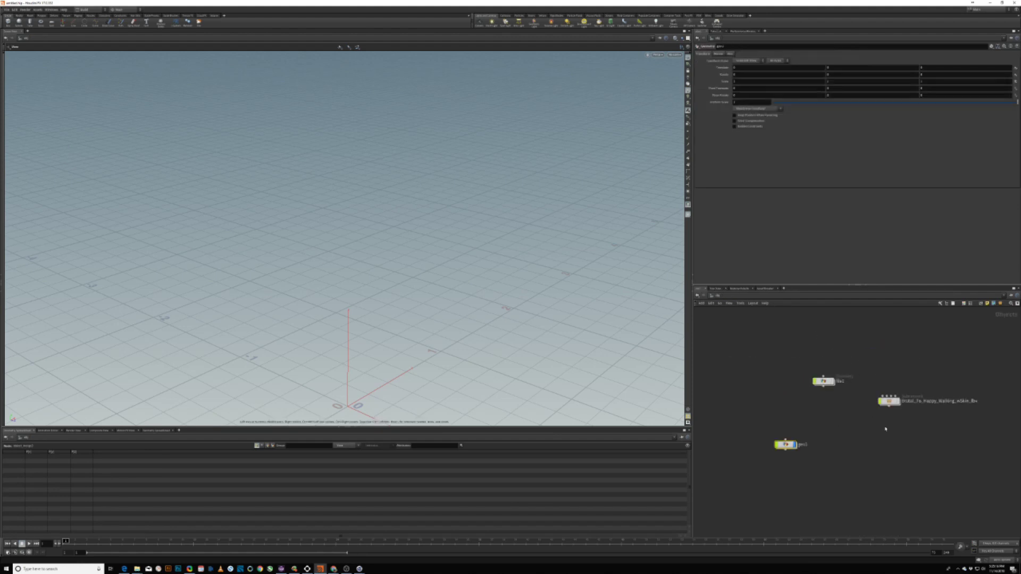
double_click(786, 444)
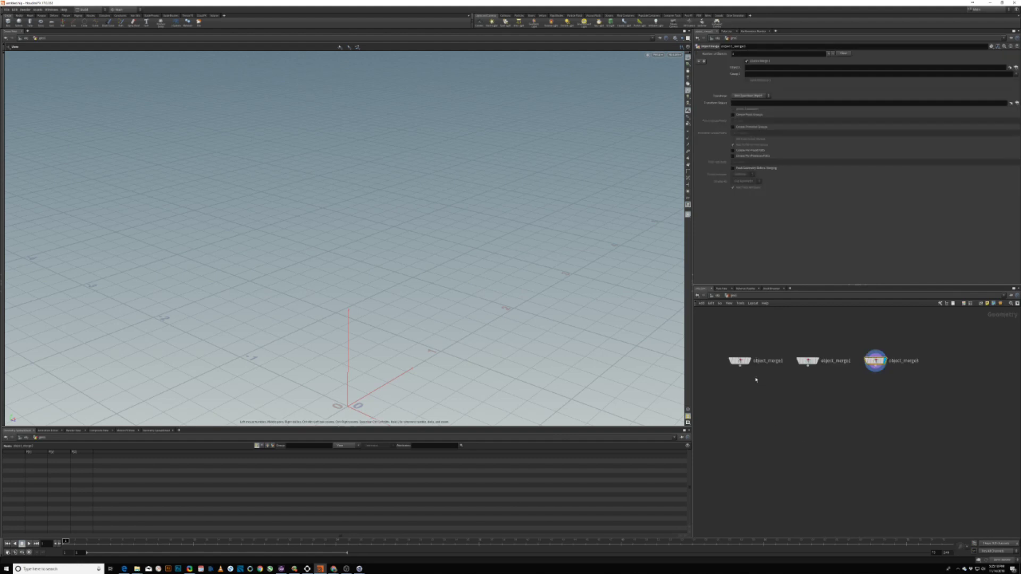
click(743, 361)
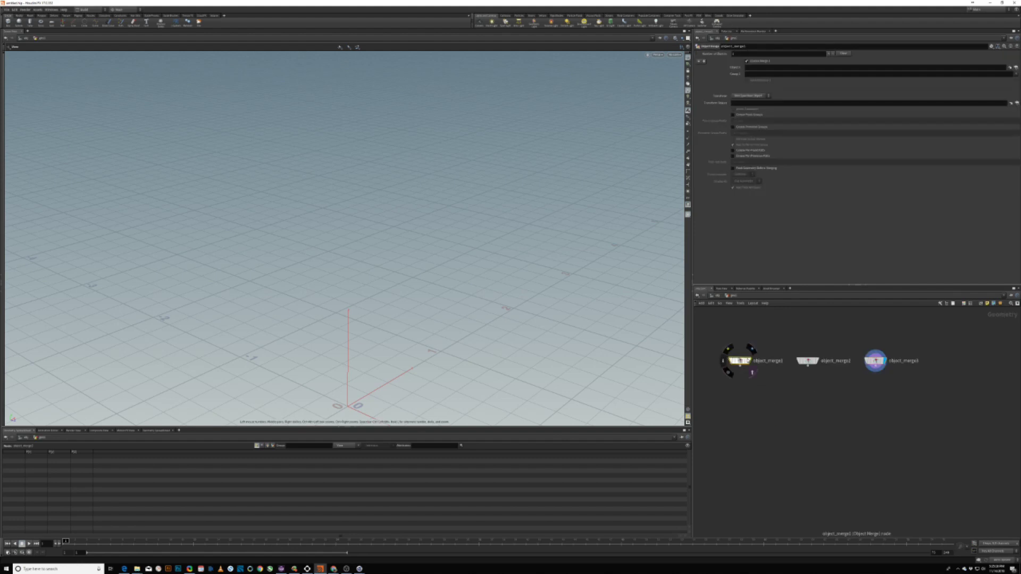
click(752, 349)
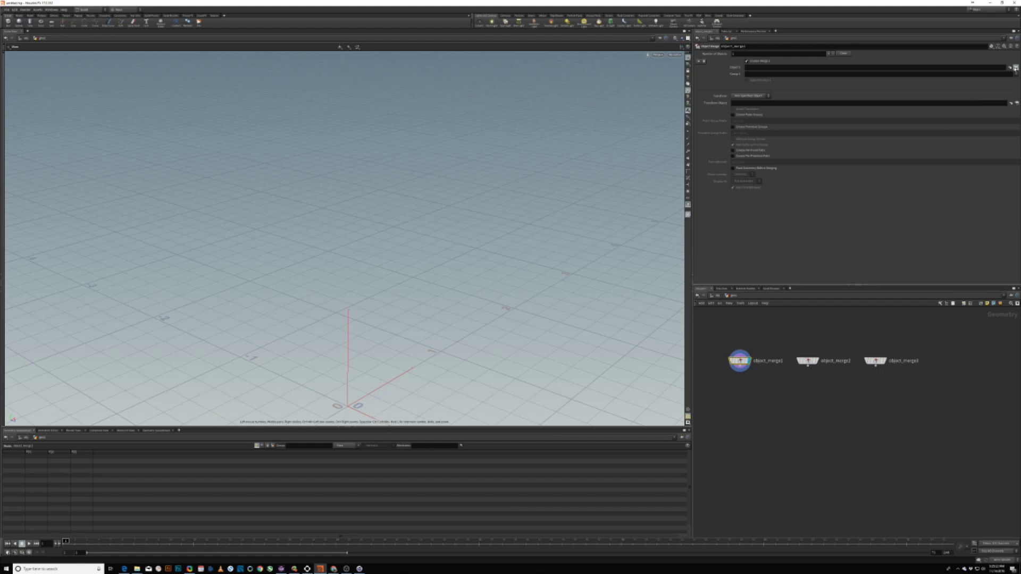
click(1010, 68)
drag(986, 23, 553, 144)
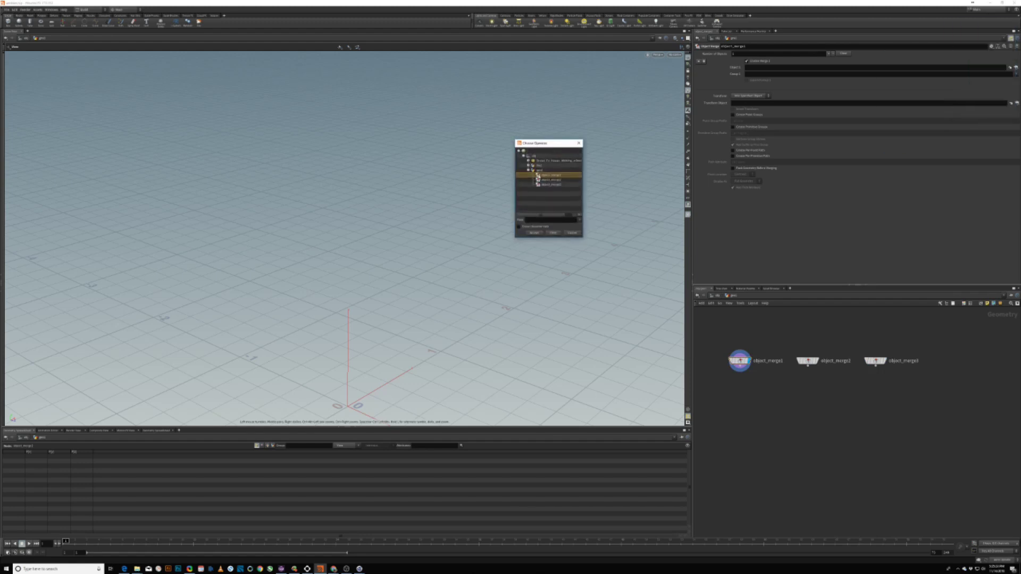
click(528, 165)
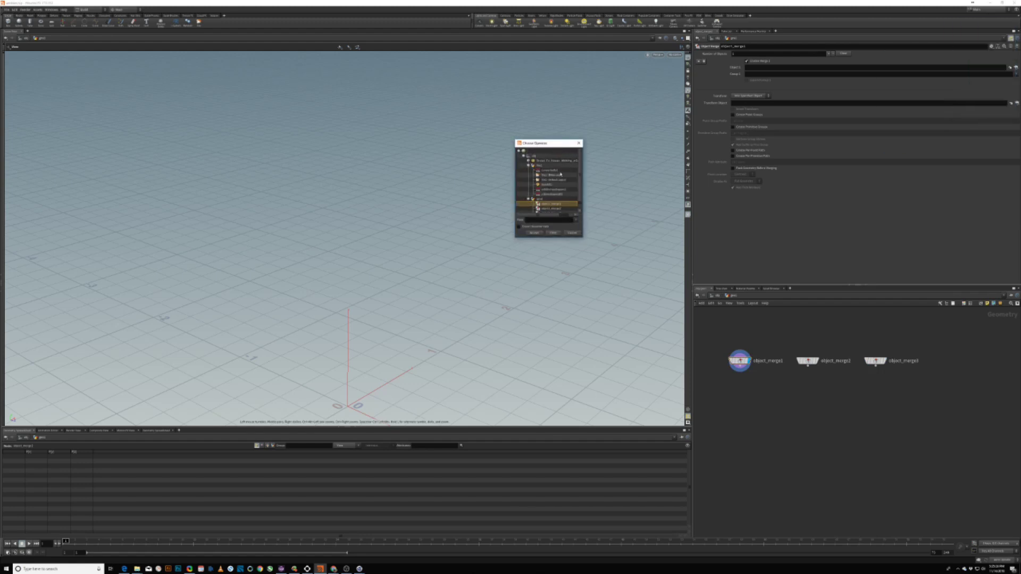
click(548, 175)
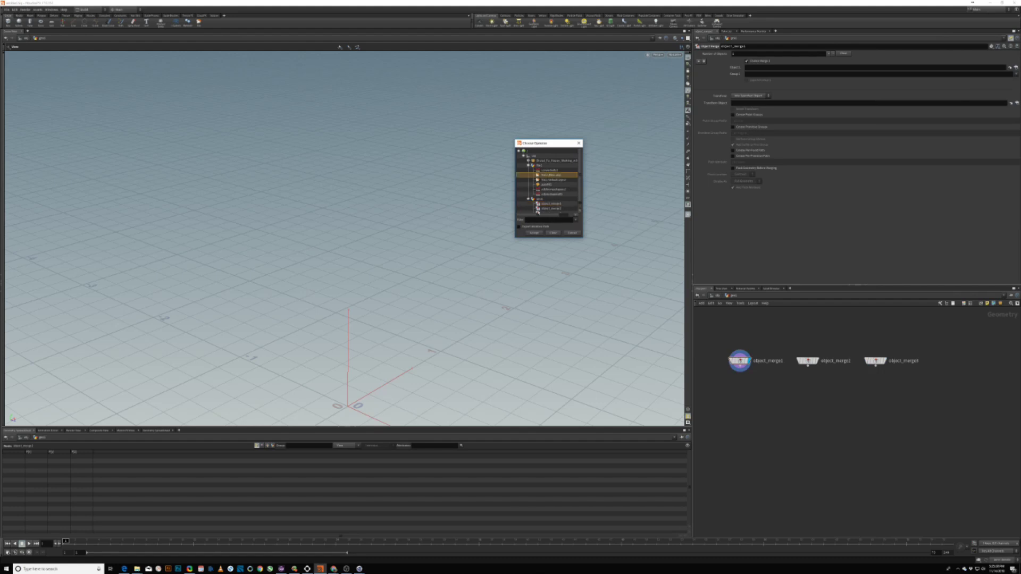
click(534, 233)
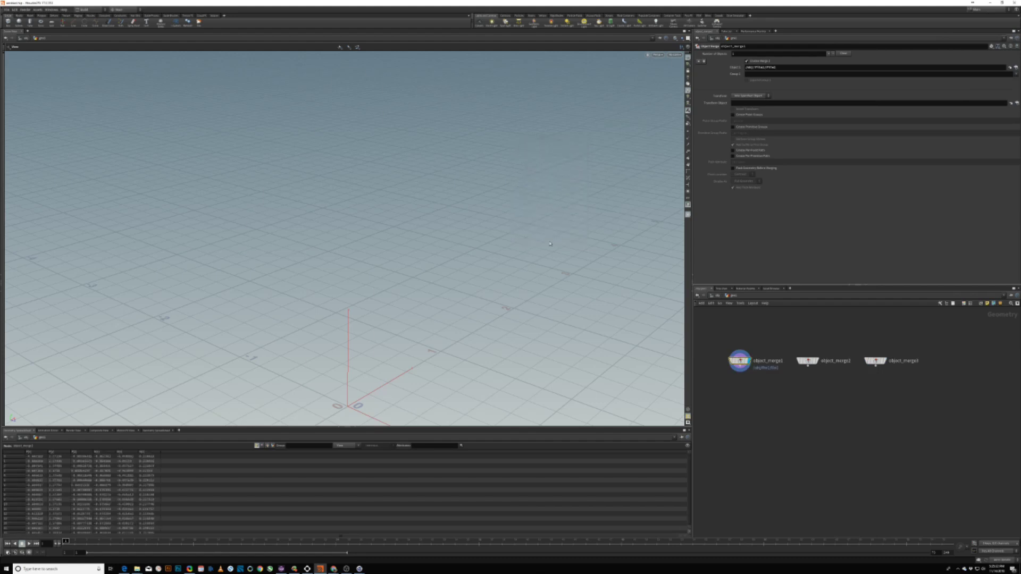
drag(370, 270, 348, 267)
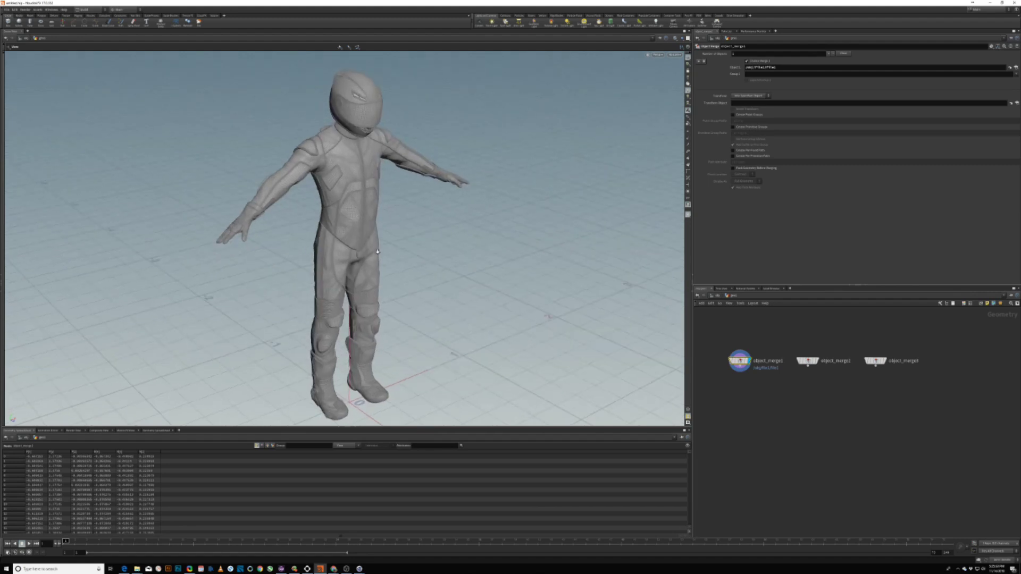
Set object_merge2's Object 1 to the mesh object directly inside the imported walking character and display the merged result
scroll(348, 267, down, 1)
middle_drag(348, 267, 332, 261)
click(807, 361)
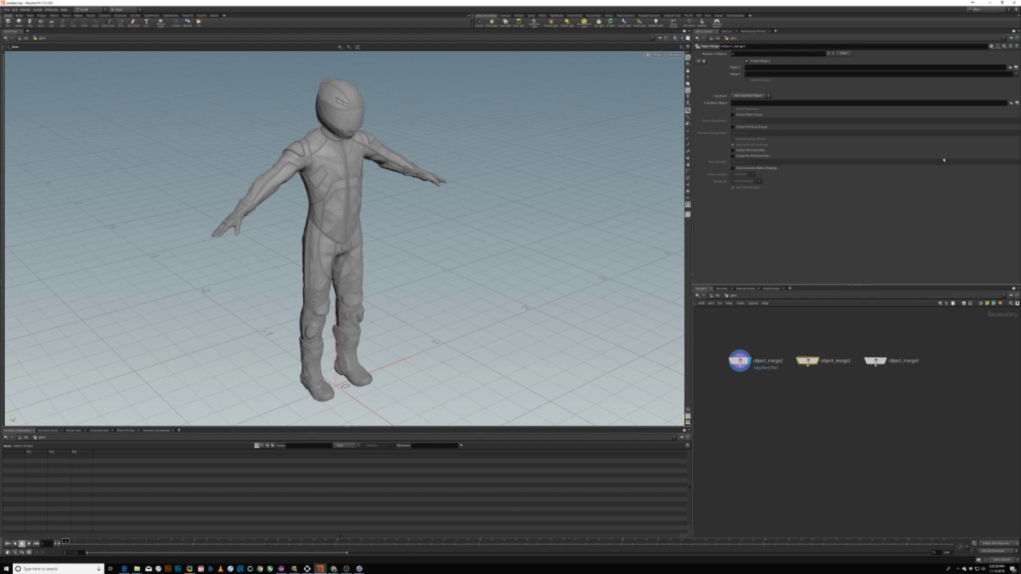
click(1012, 67)
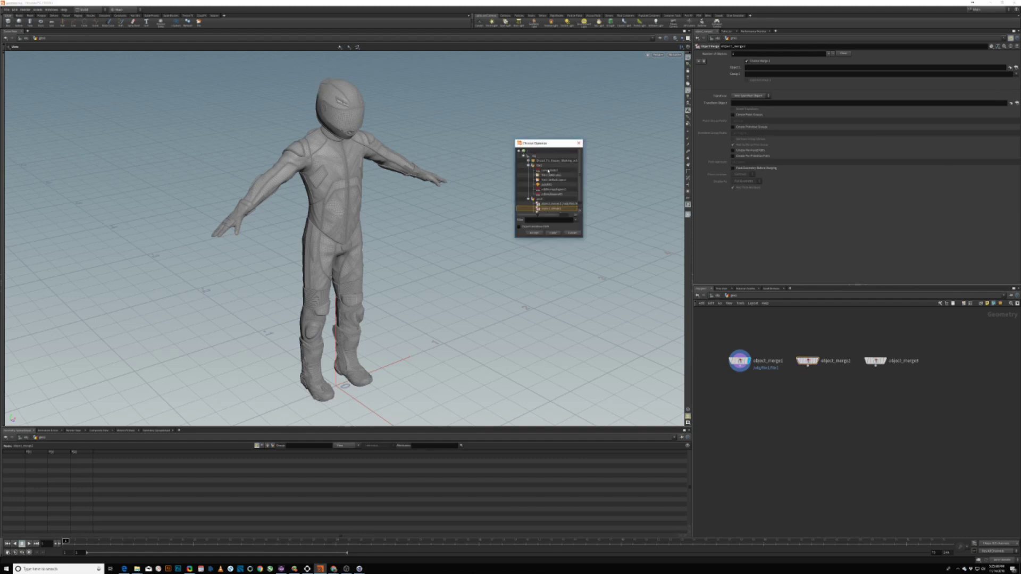
click(545, 161)
click(528, 161)
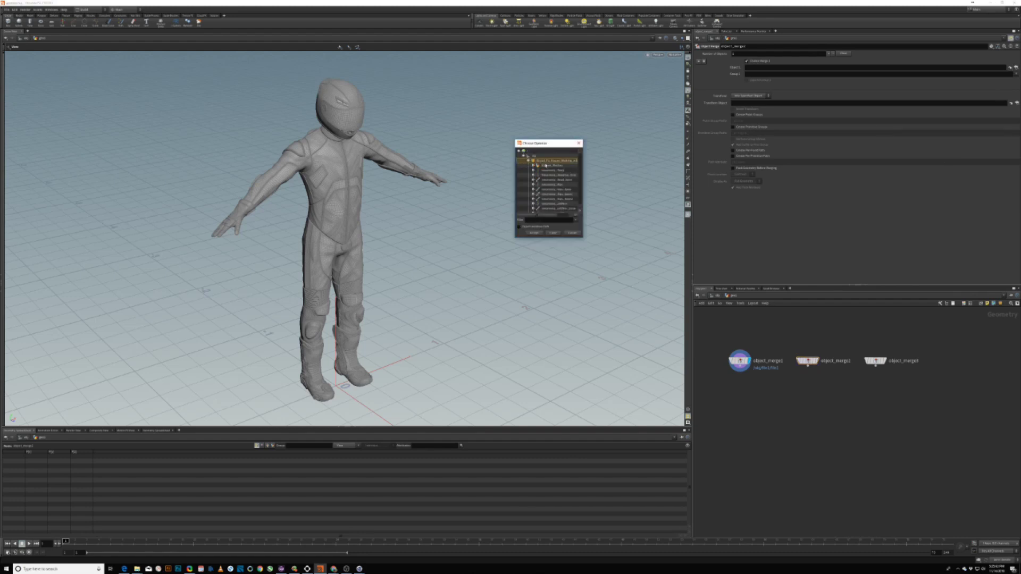
click(549, 166)
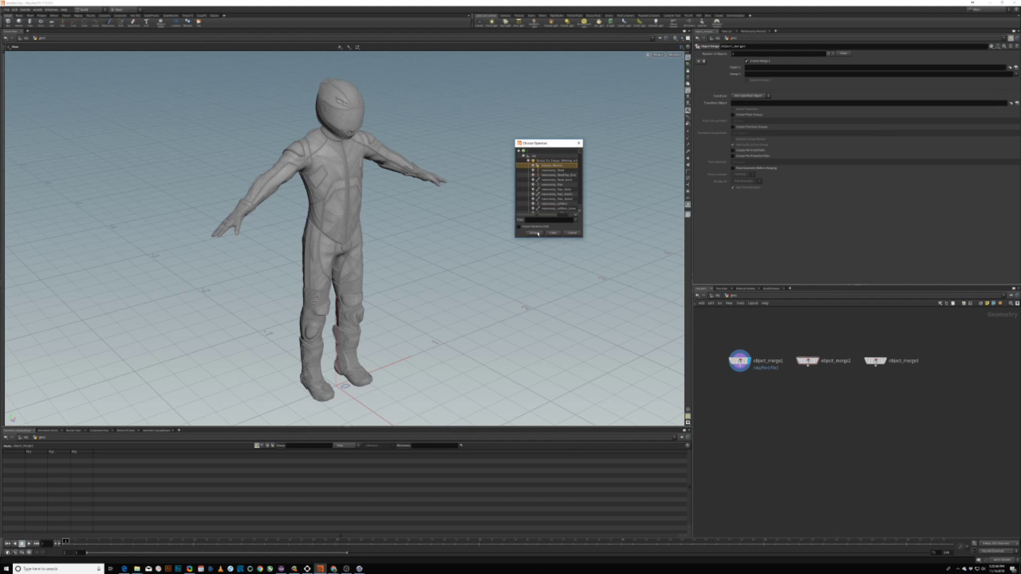
click(533, 233)
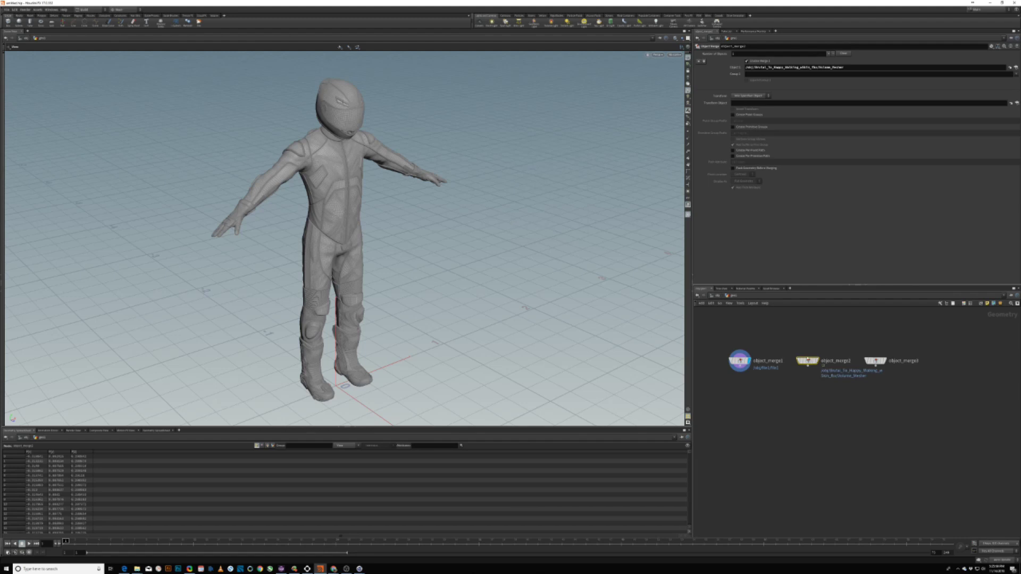
click(816, 361)
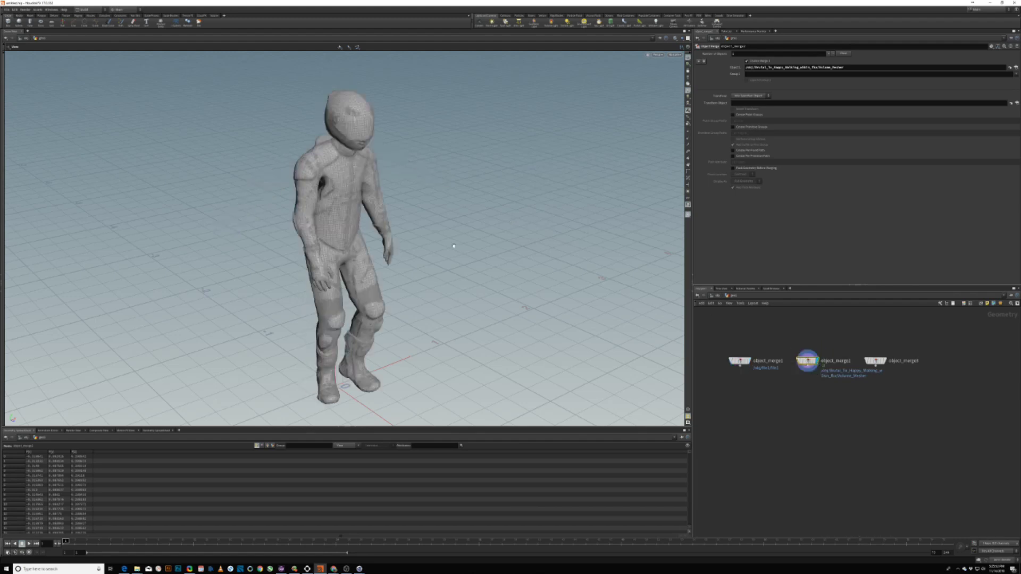
drag(362, 237, 323, 206)
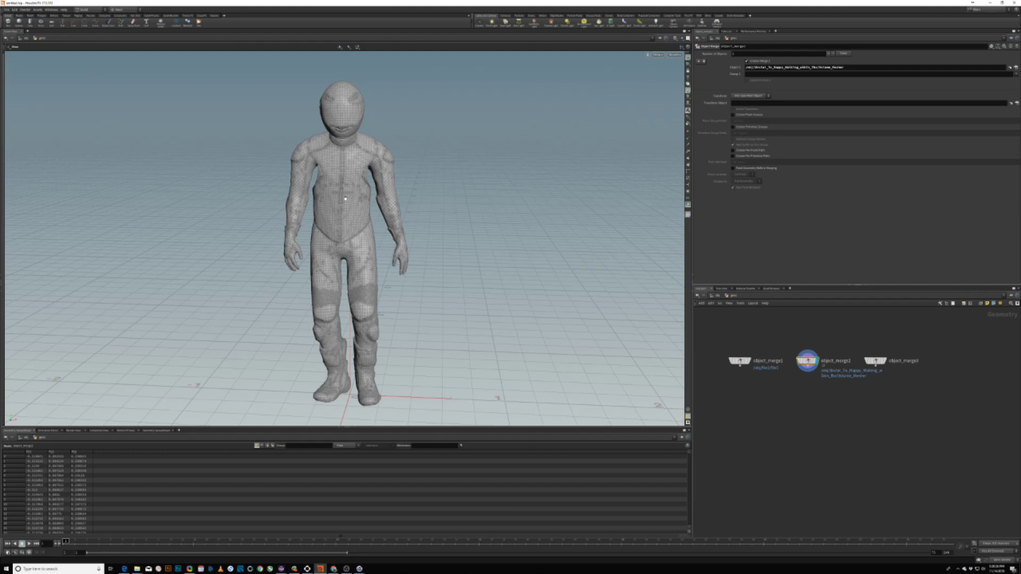
drag(344, 239, 353, 244)
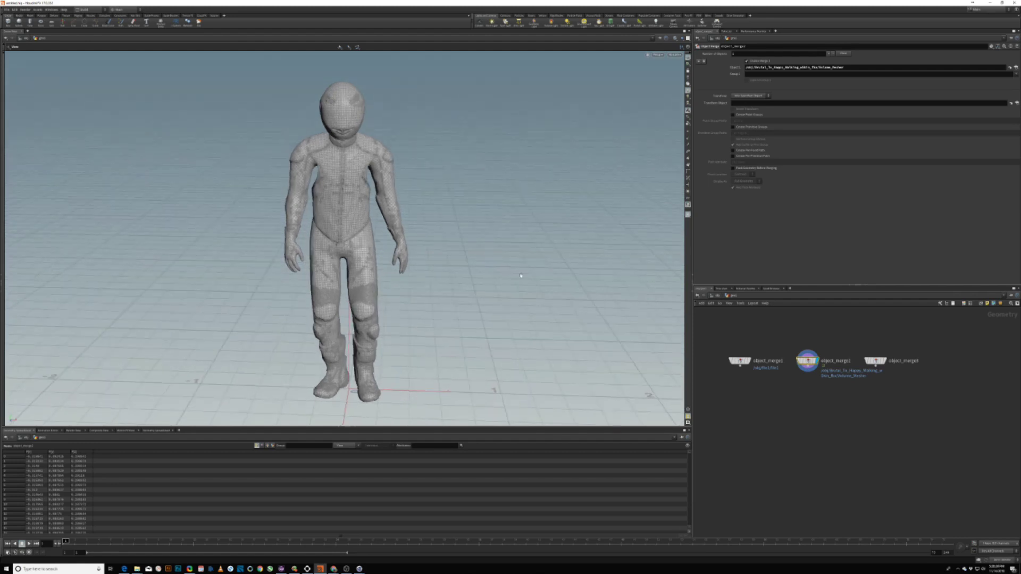
Rename object_merge1 as original_dense_mesh and object_merge2 as mixamo_animated_simple_mesh
click(769, 362)
text(original)
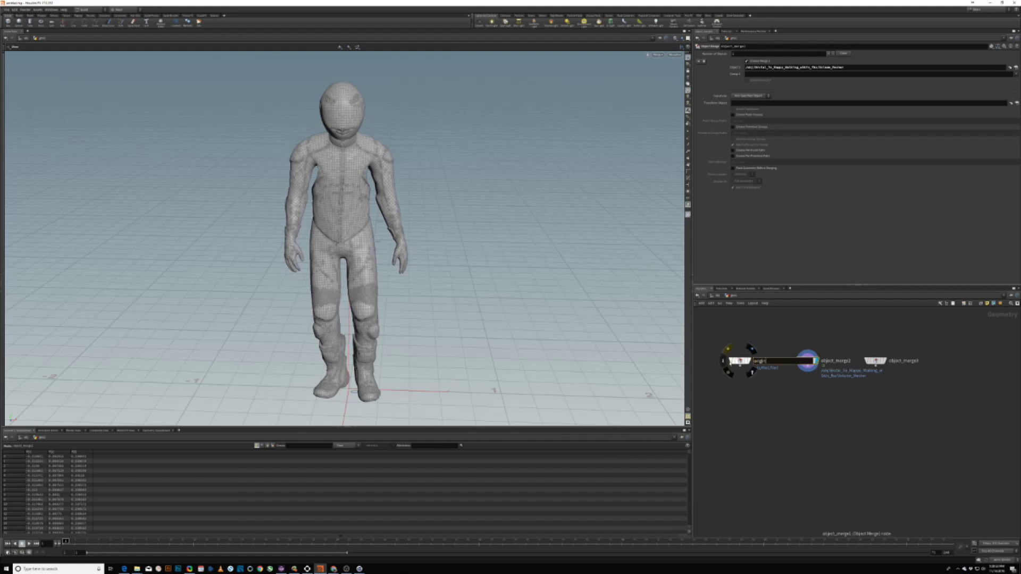
text(_dense_mesh)
key(Return)
double_click(836, 361)
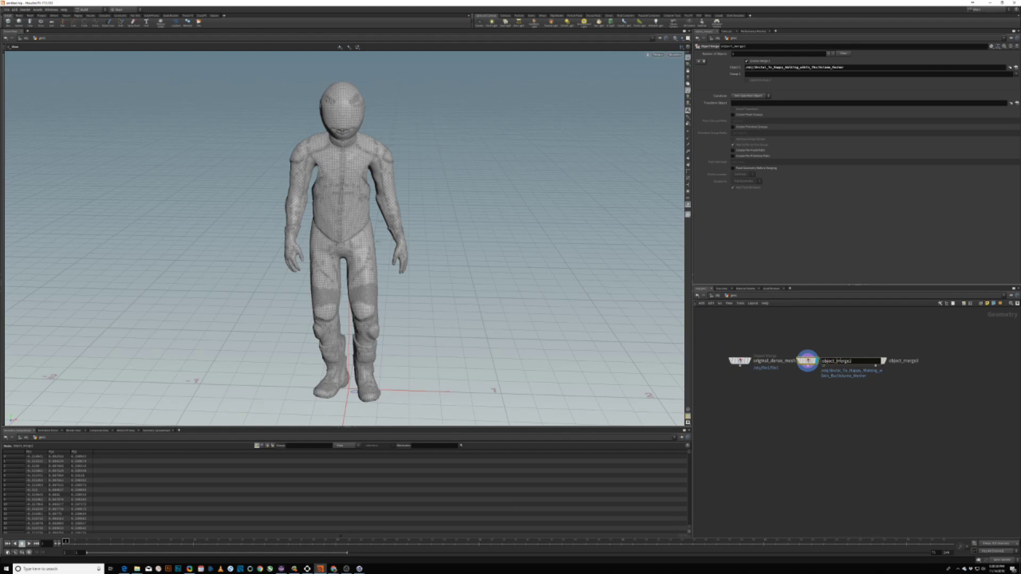
text(res)
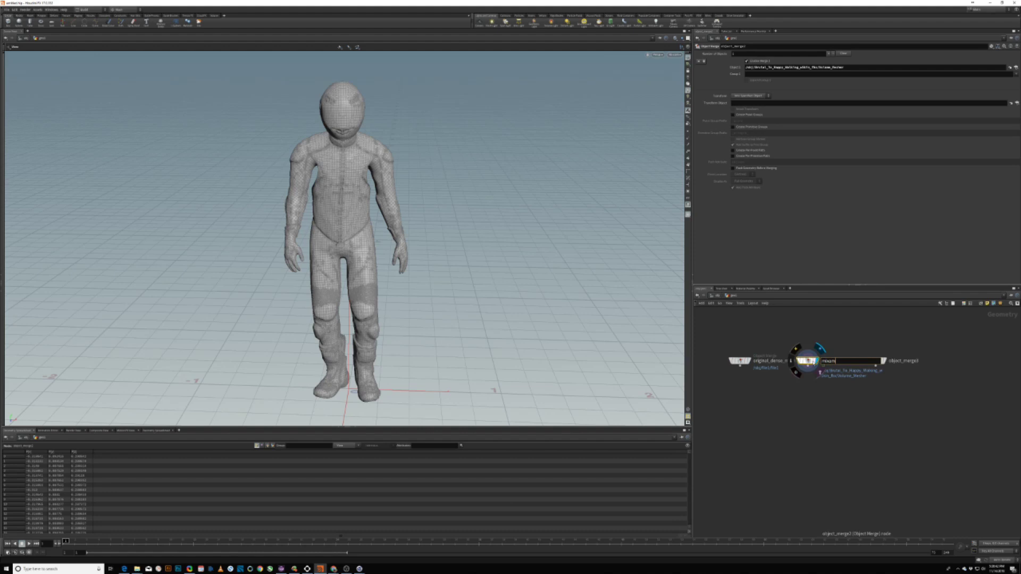
text(amo_animated_single_mesh)
key(Return)
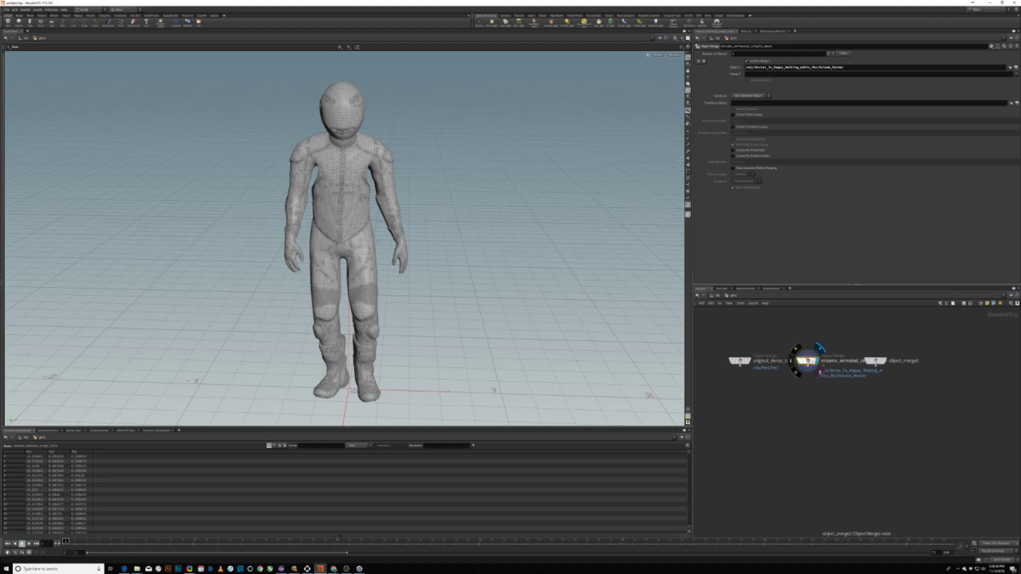
Spread the three Object Merge nodes apart and rename the third one as simple_mesh
drag(740, 361, 725, 364)
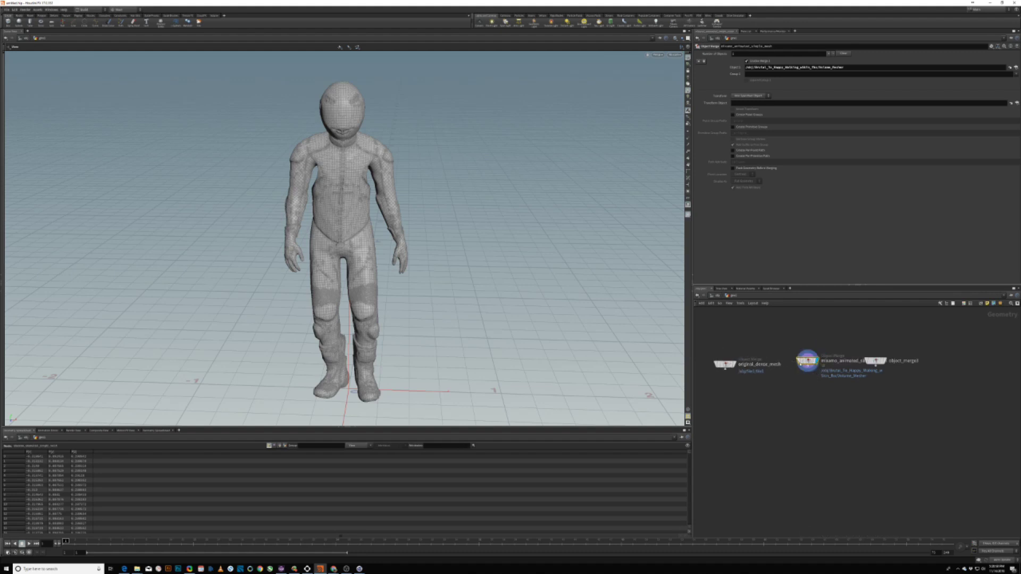
drag(808, 361, 796, 358)
drag(869, 361, 873, 370)
double_click(901, 370)
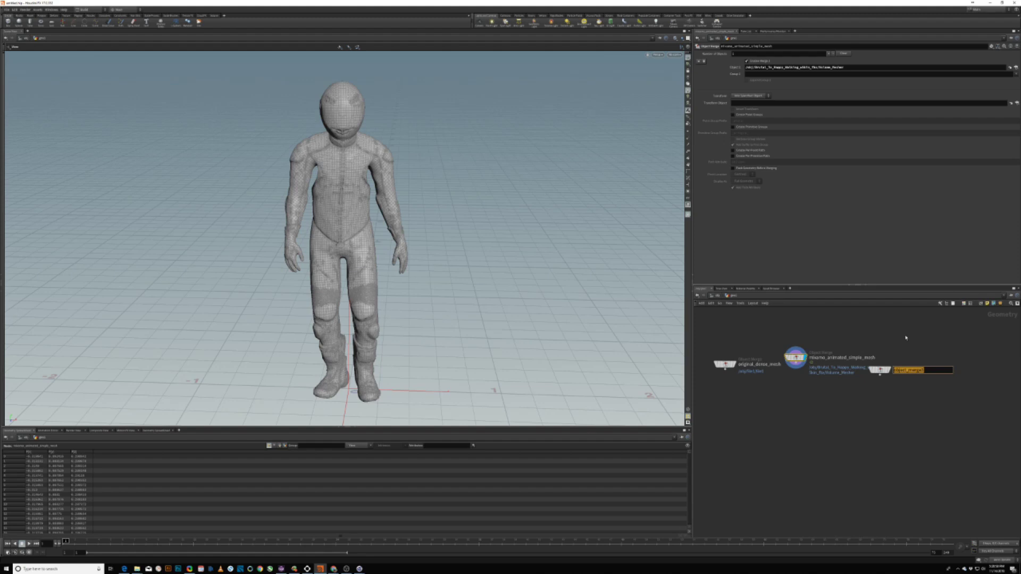
text(simple_mesh)
key(Return)
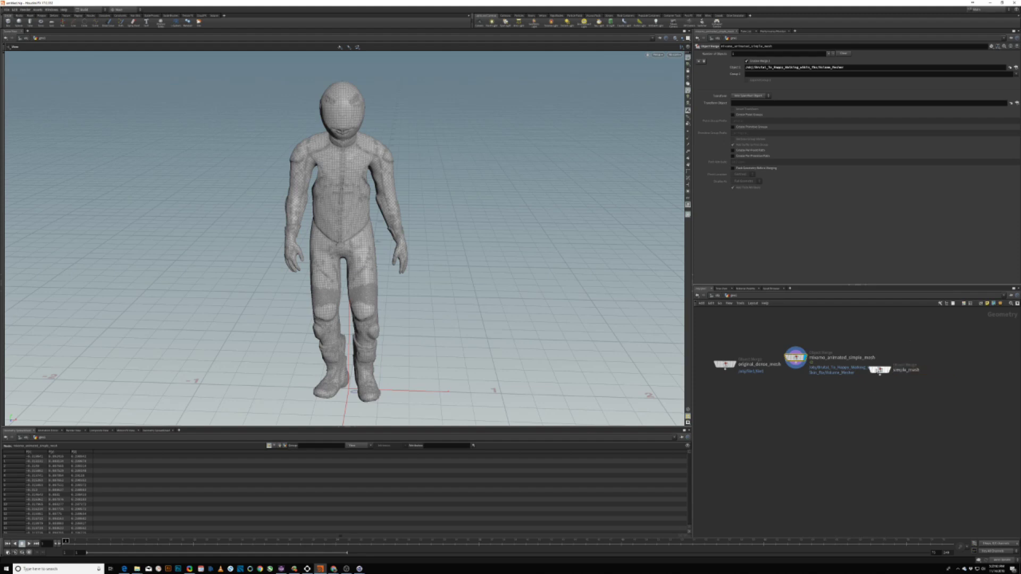
Display the convertvdb1 node inside the file1 object and return to the object level
click(880, 370)
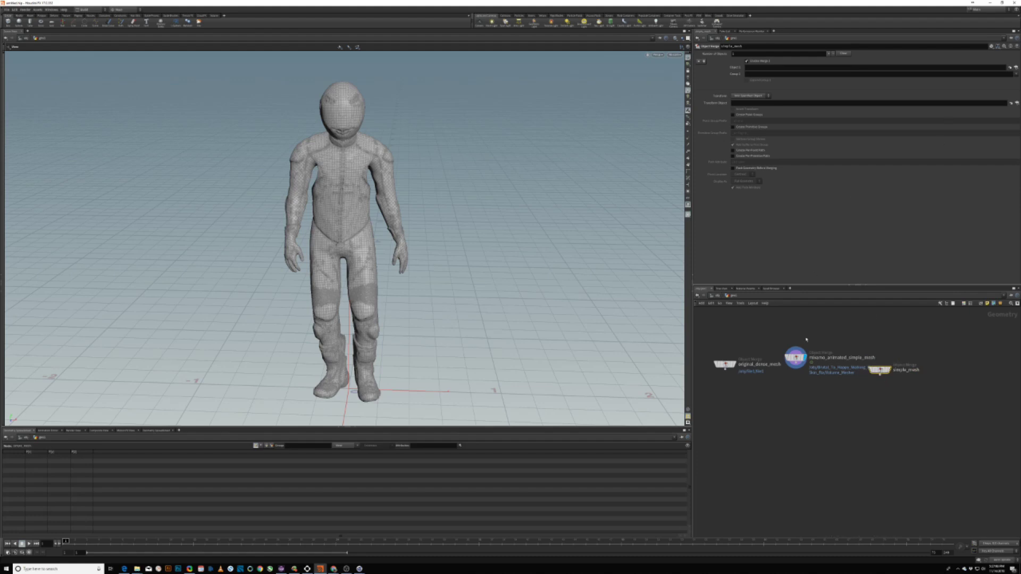
key(u)
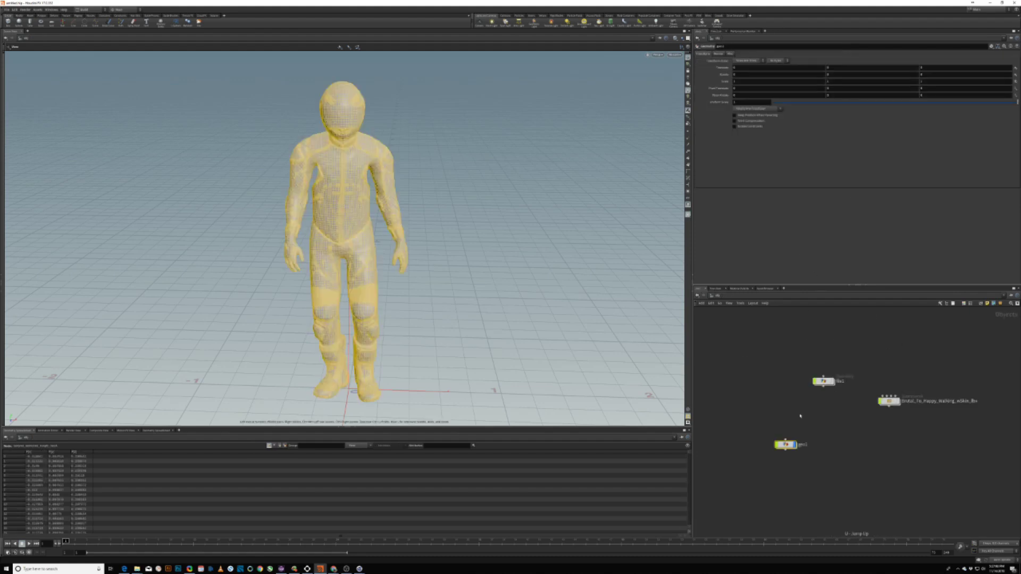
double_click(785, 444)
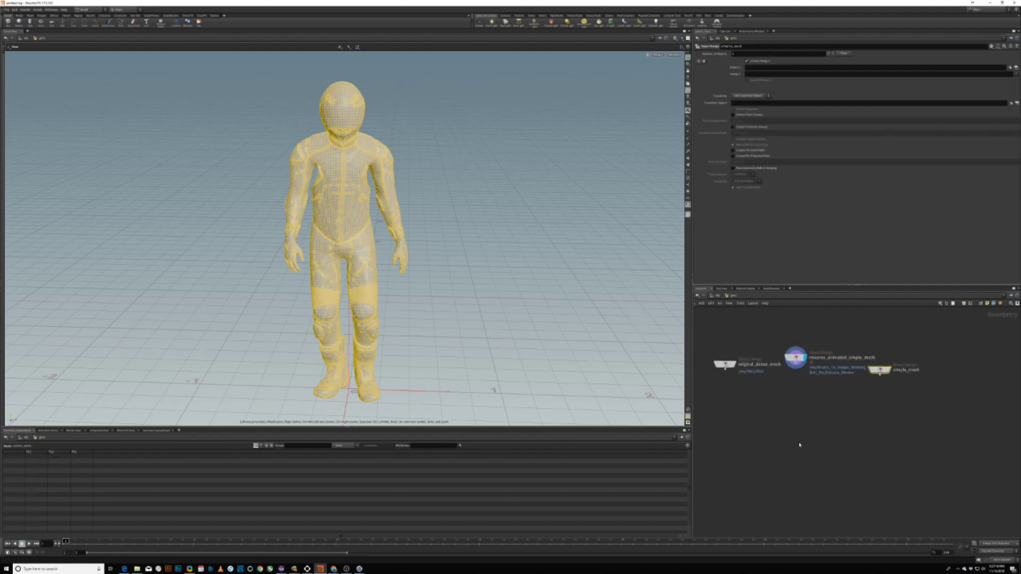
key(u)
click(821, 381)
double_click(821, 380)
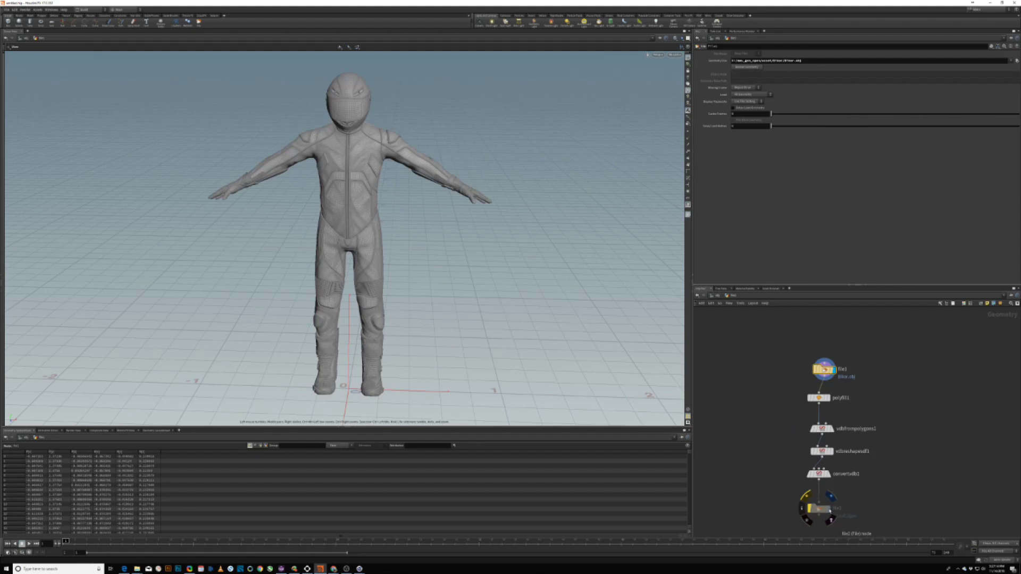
click(827, 474)
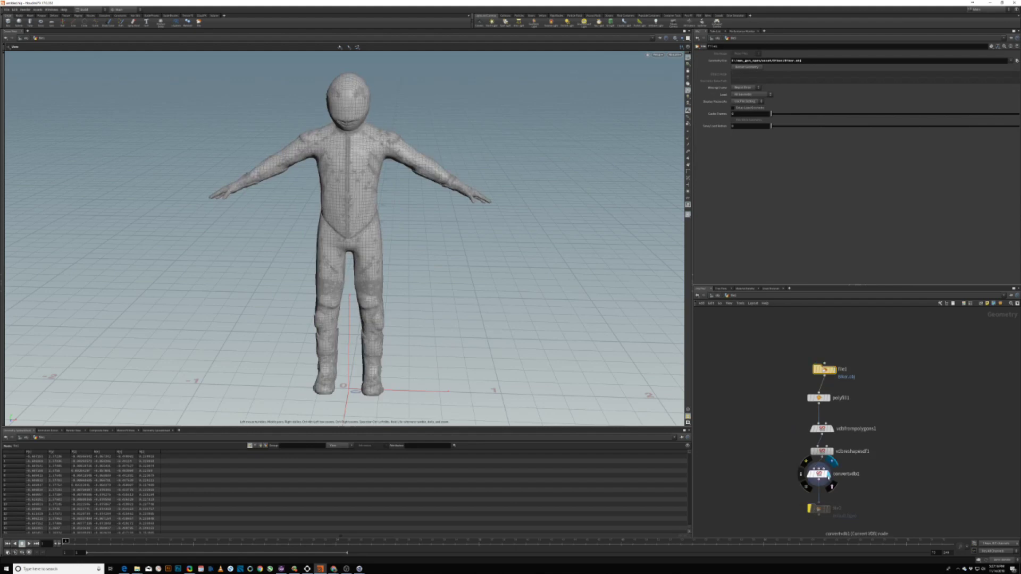
key(u)
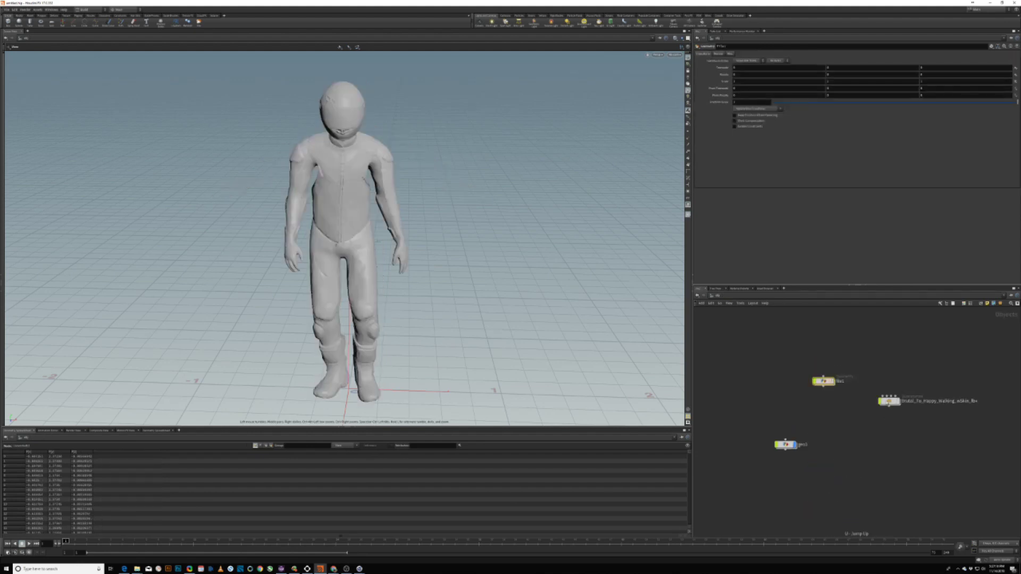
Inside geo1, set simple_mesh's Object 1 to the file node nested within the walking character's mesh object and display the merged rest pose
click(785, 444)
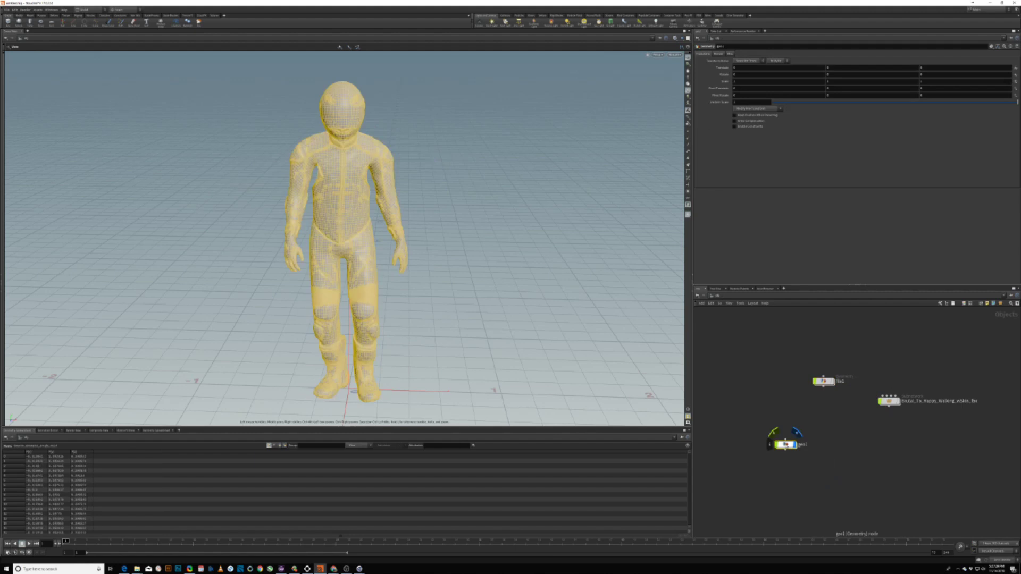
double_click(785, 444)
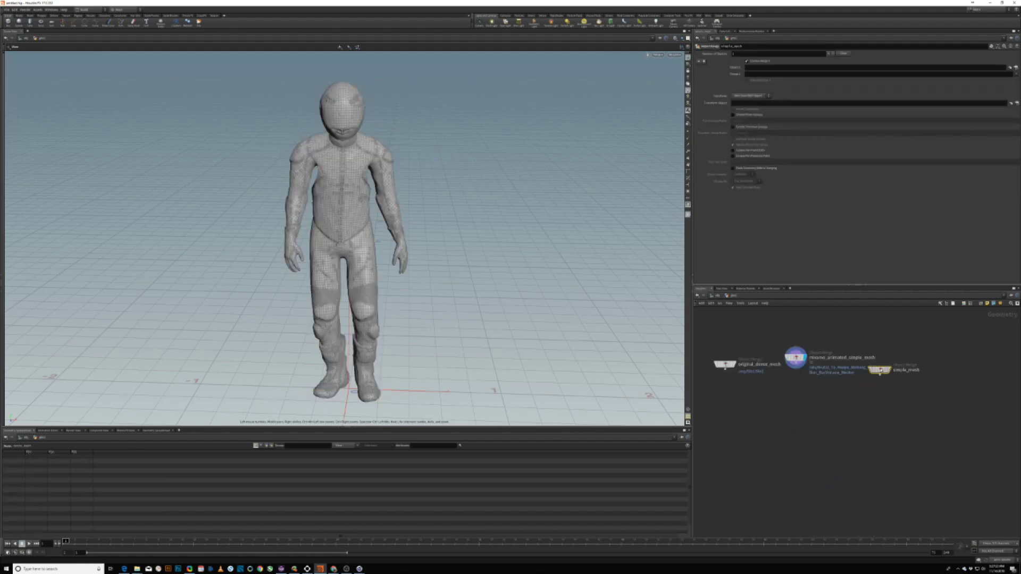
click(1009, 67)
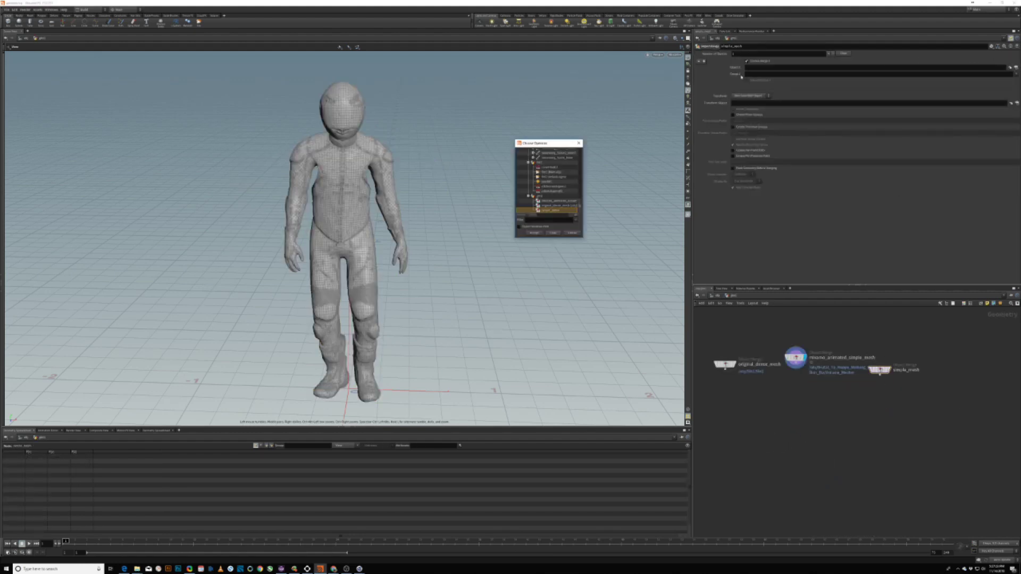
scroll(550, 176, up, 5)
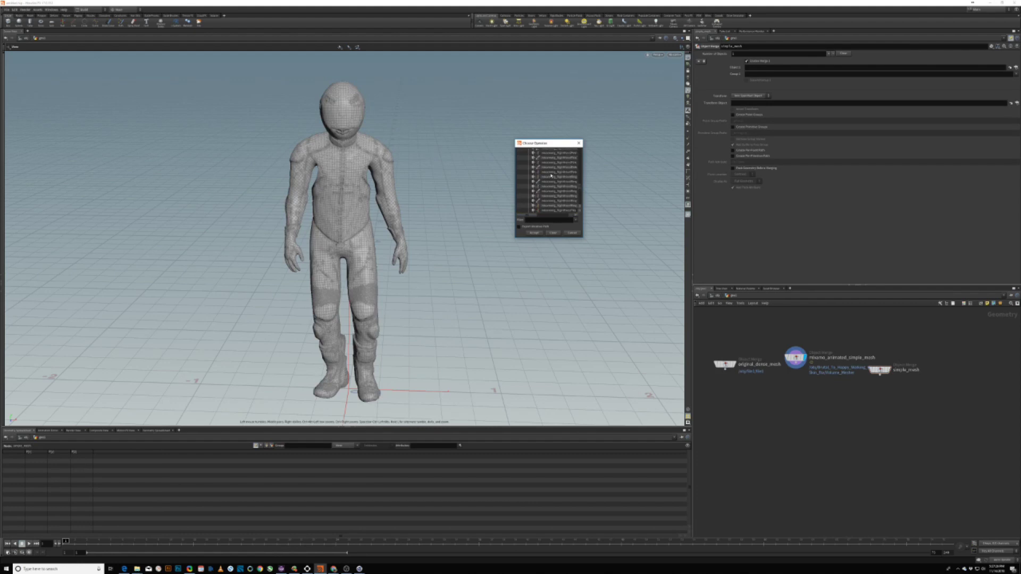
scroll(580, 187, up, 10)
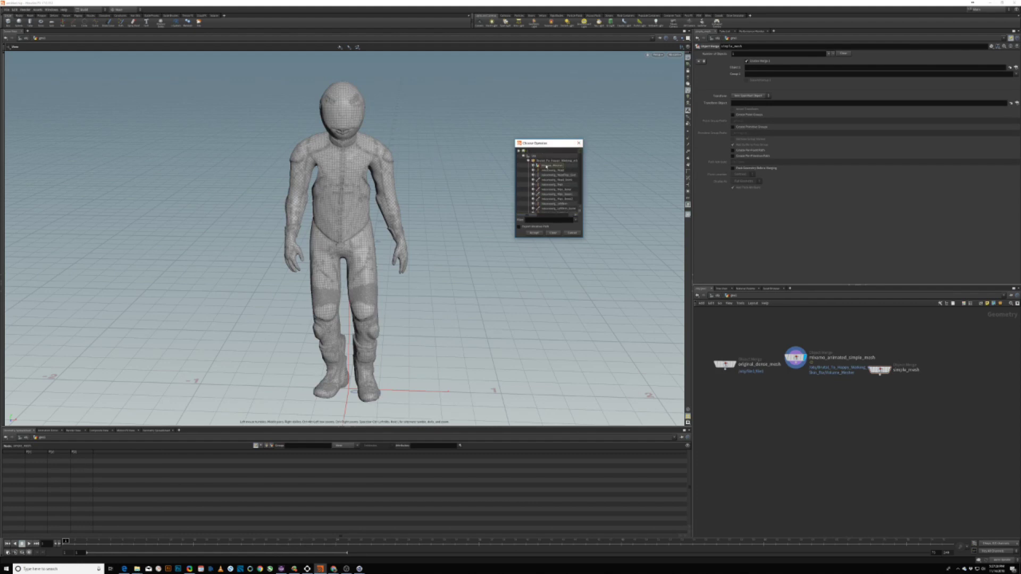
click(533, 166)
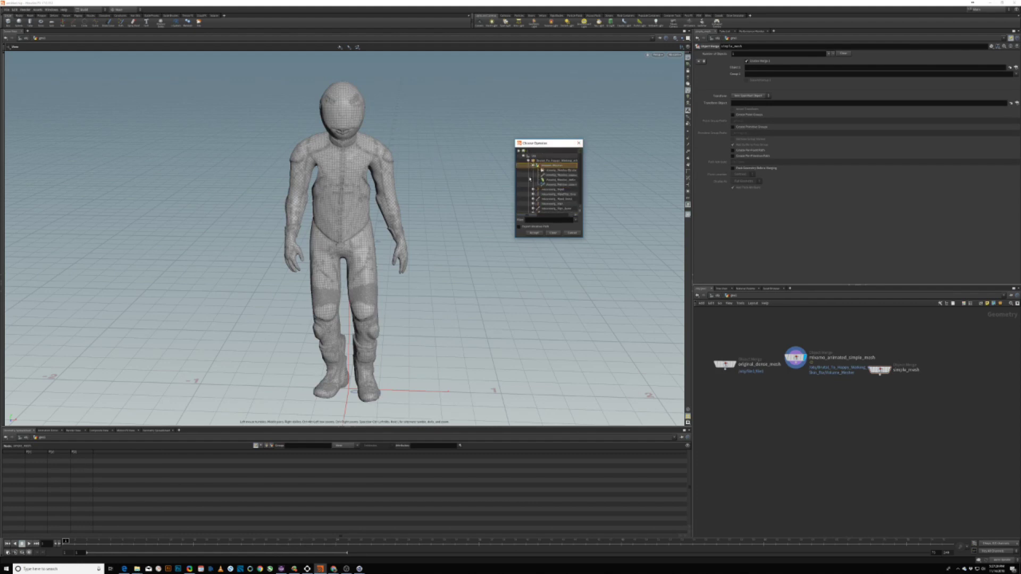
click(555, 170)
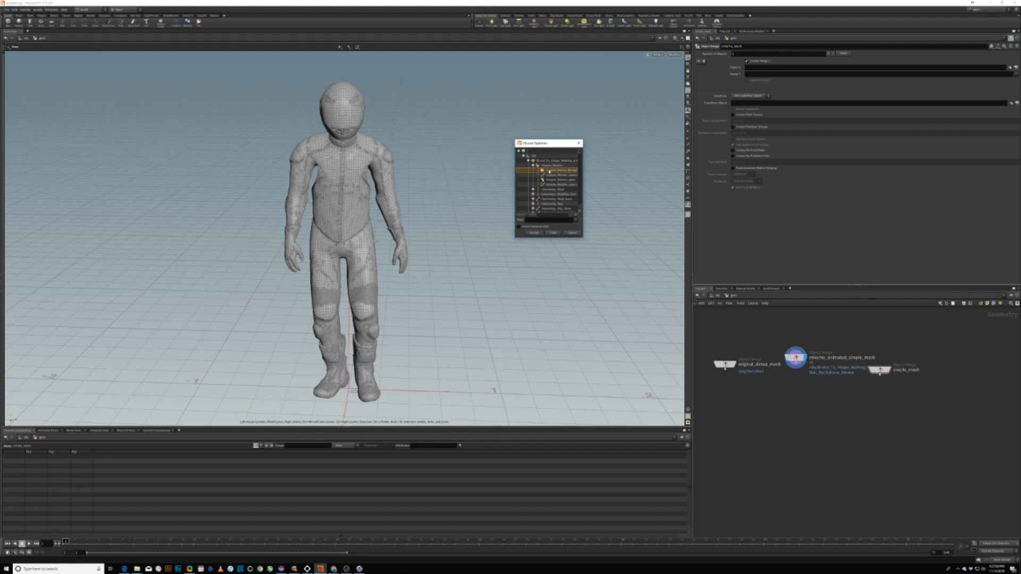
click(533, 233)
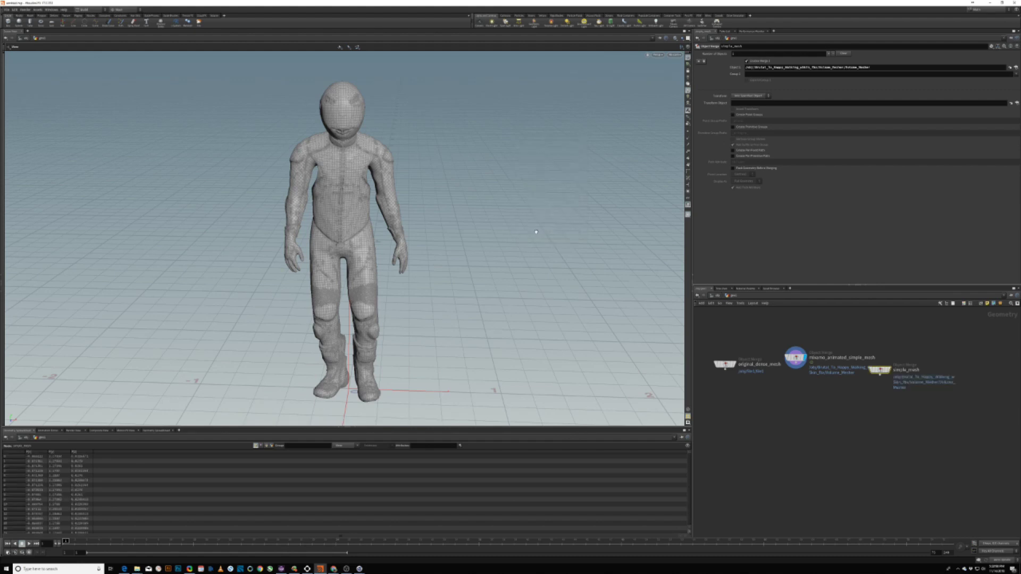
click(891, 369)
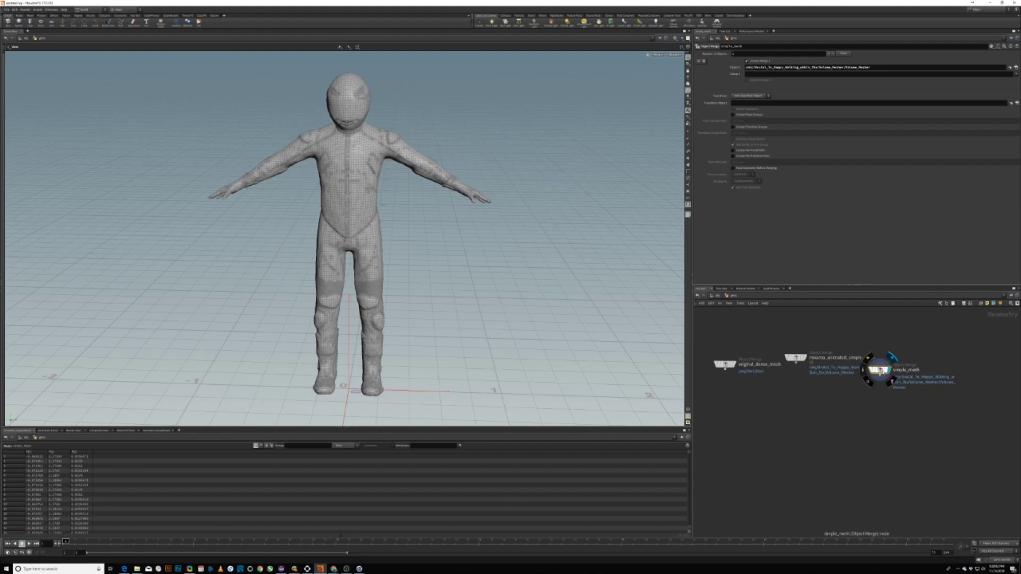
Compare the three merged meshes by displaying original_dense_mesh, simple_mesh and mixamo_animated_simple_mesh in turn
drag(375, 193, 418, 213)
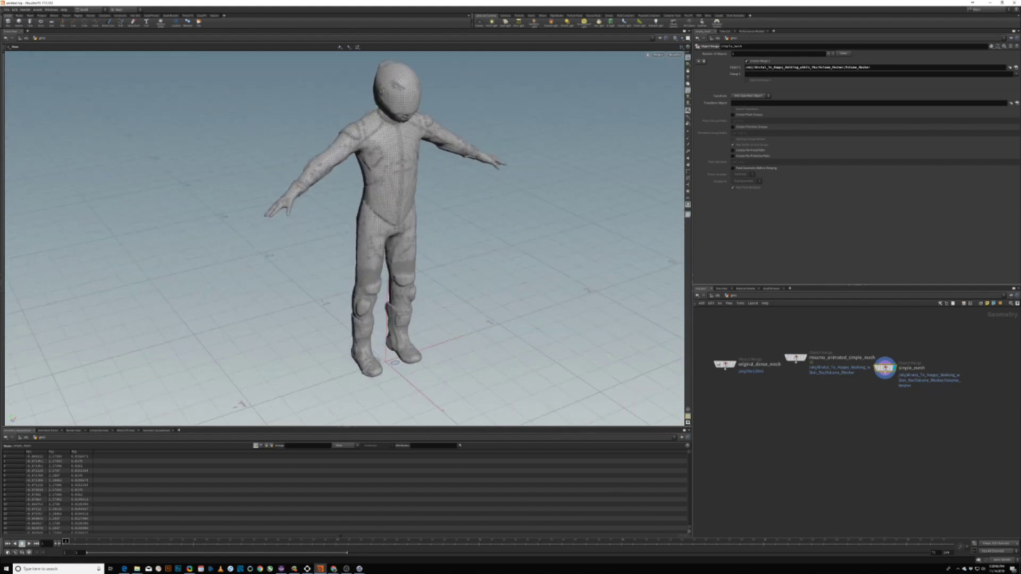
click(734, 364)
click(737, 352)
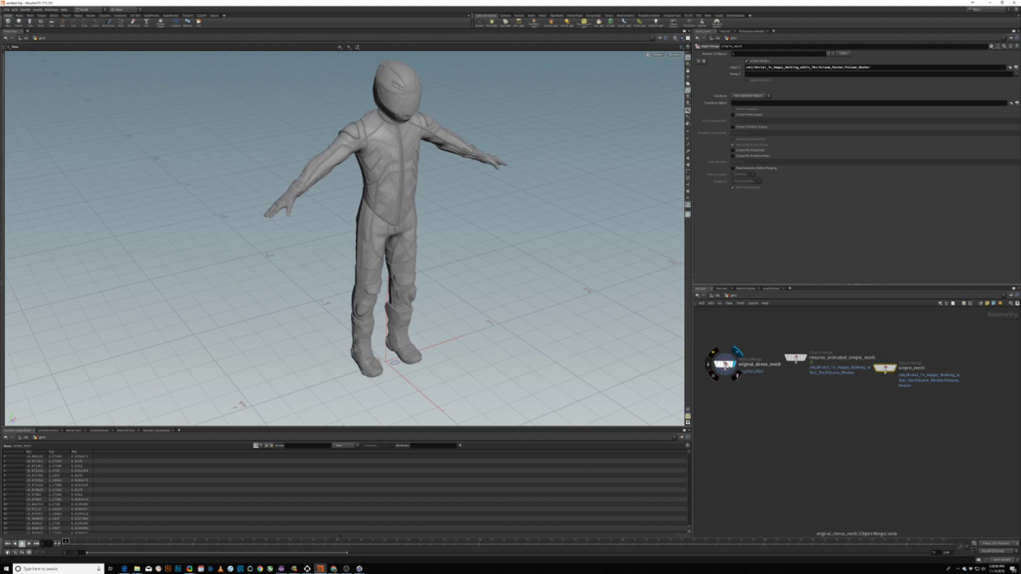
click(724, 364)
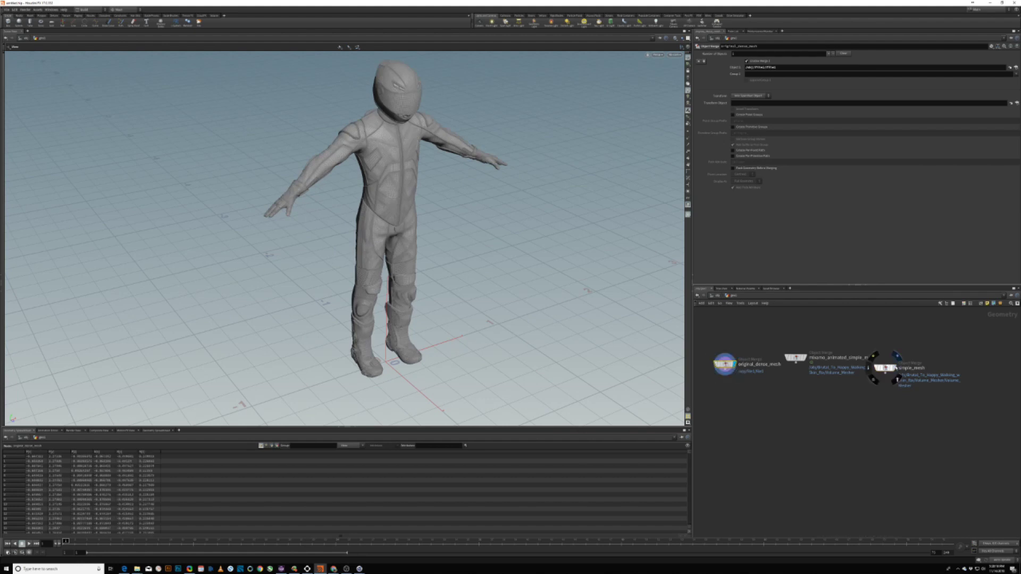
click(897, 356)
click(808, 344)
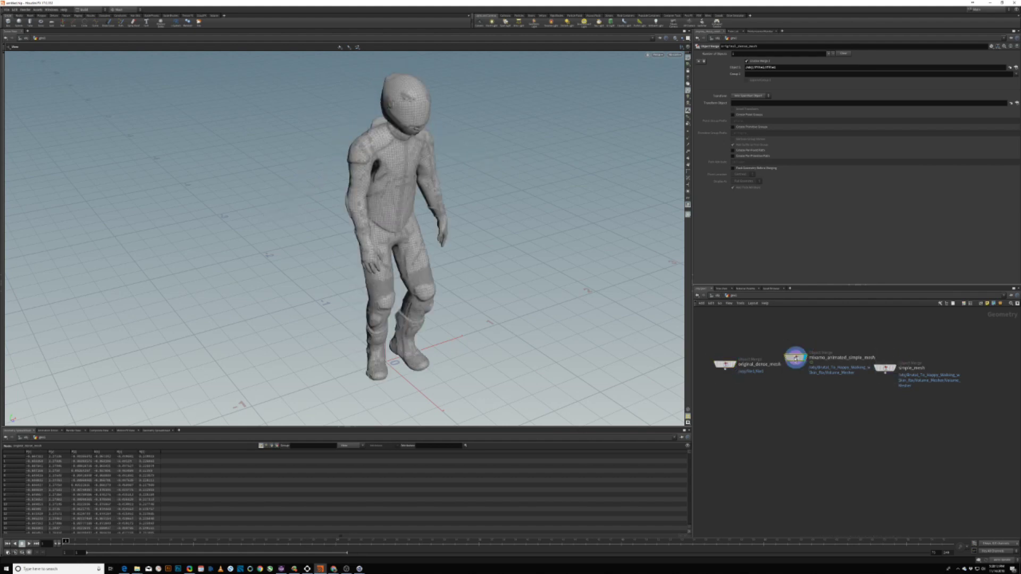
Add a Point Deform node below the three merged meshes and connect original_dense_mesh to its first input
key(Tab)
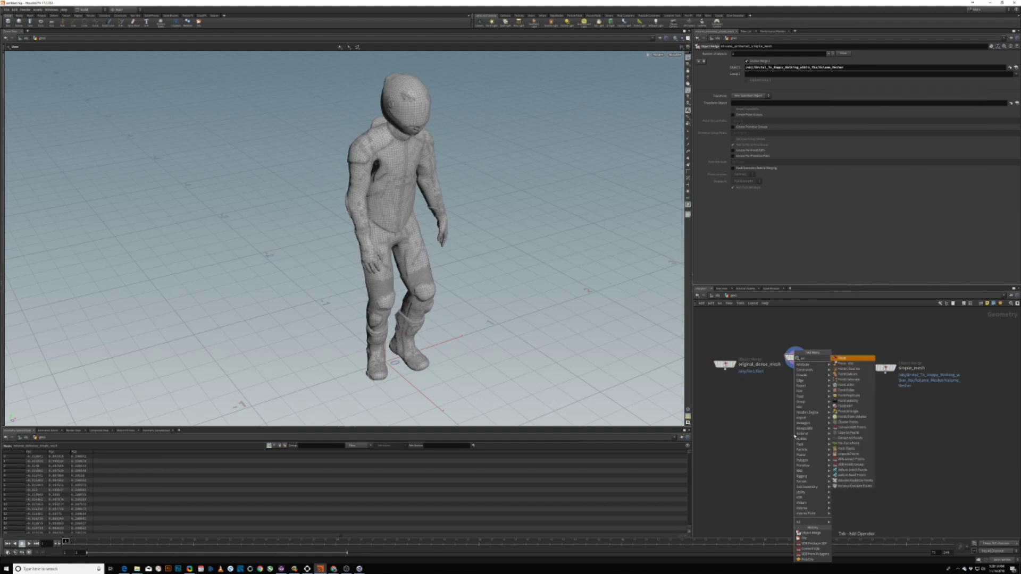
key(Return)
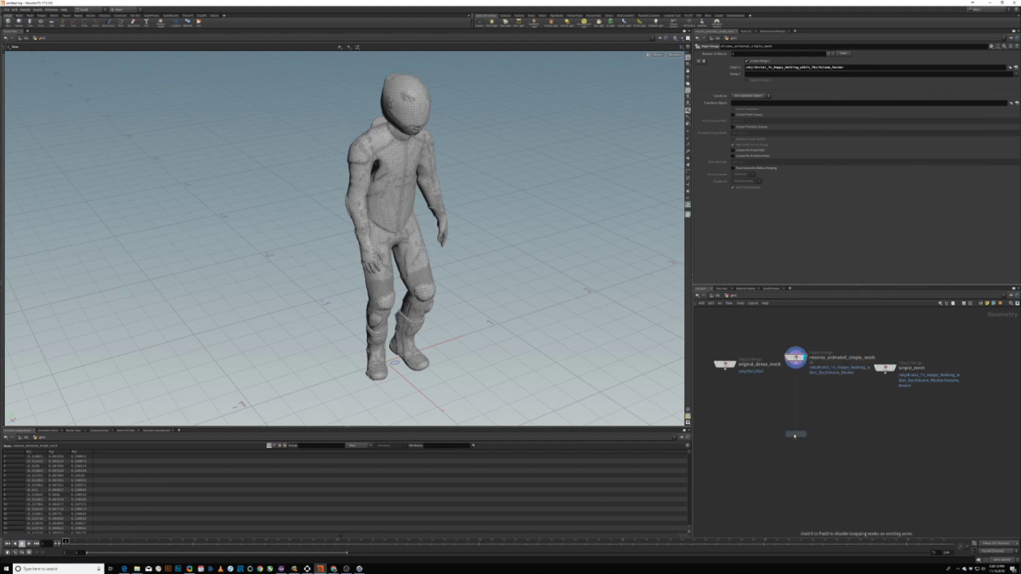
click(794, 436)
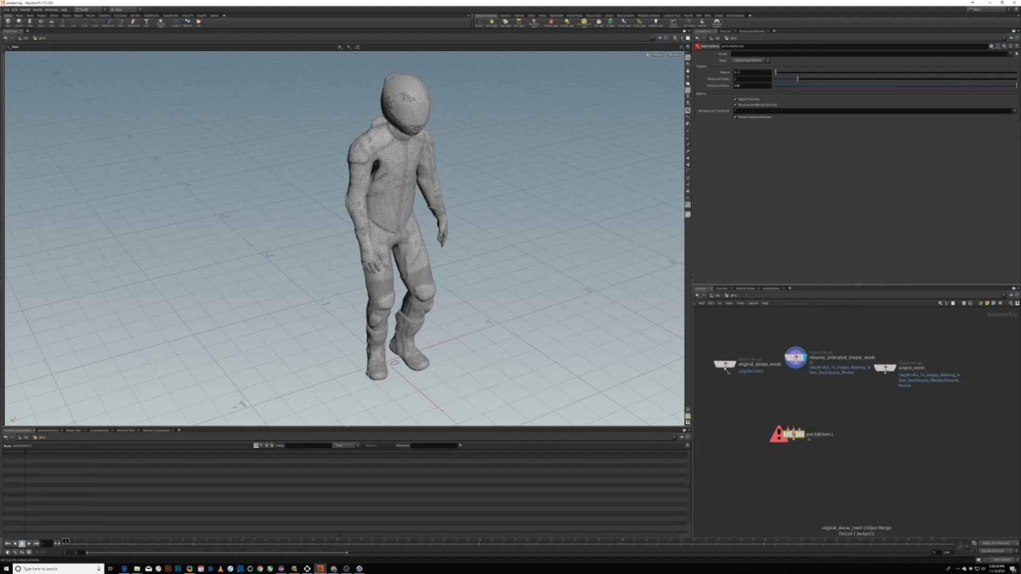
drag(724, 368, 792, 431)
Swap simple_mesh and mixamo_animated_simple_mesh in the layout, and wire them into the Point Deform's second and third inputs respectively
mouse_move(796, 357)
mouse_down()
mouse_move(854, 341)
mouse_move(795, 362)
mouse_up()
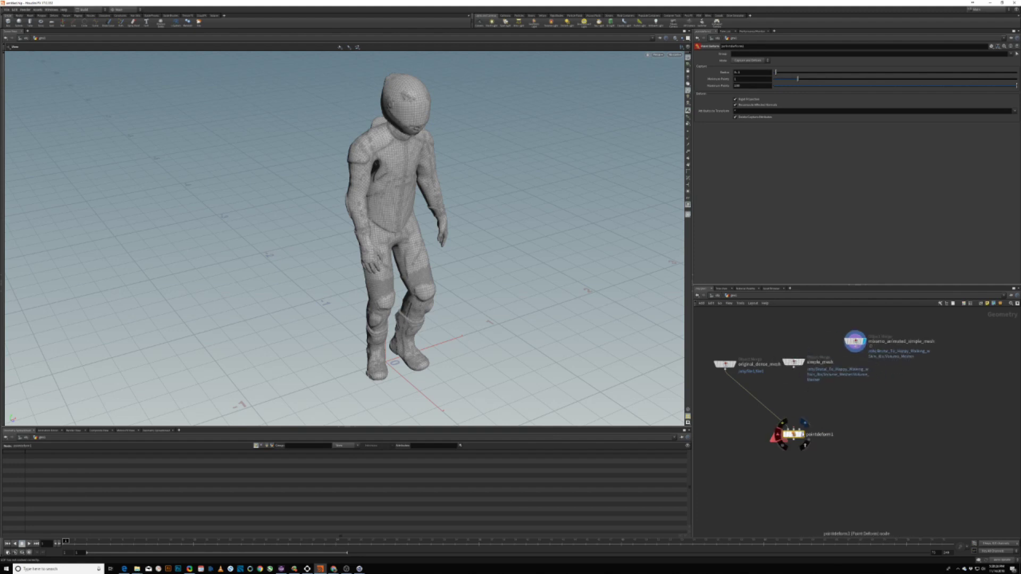
mouse_move(793, 428)
mouse_down()
mouse_move(801, 391)
mouse_move(794, 429)
mouse_up()
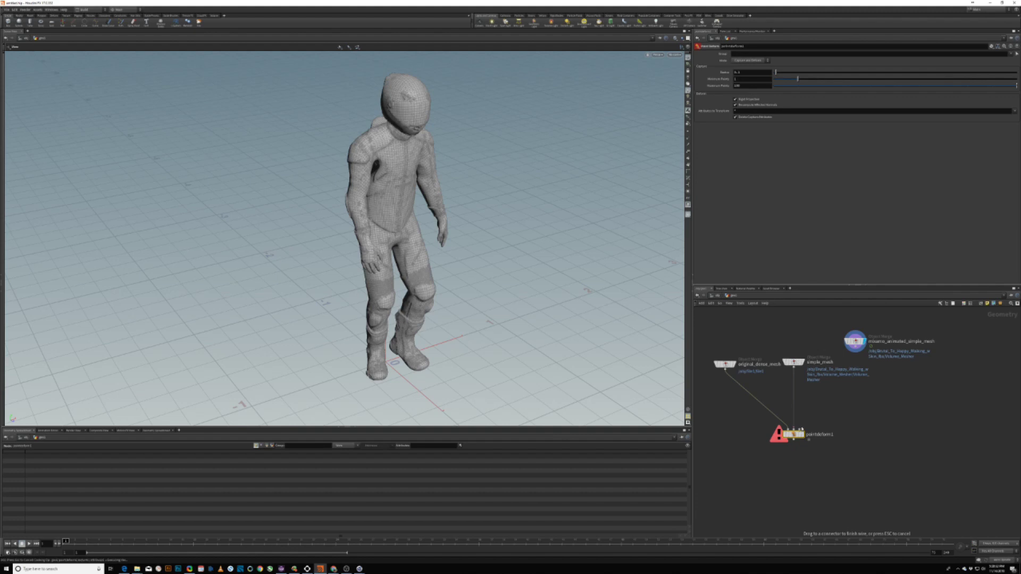
click(800, 429)
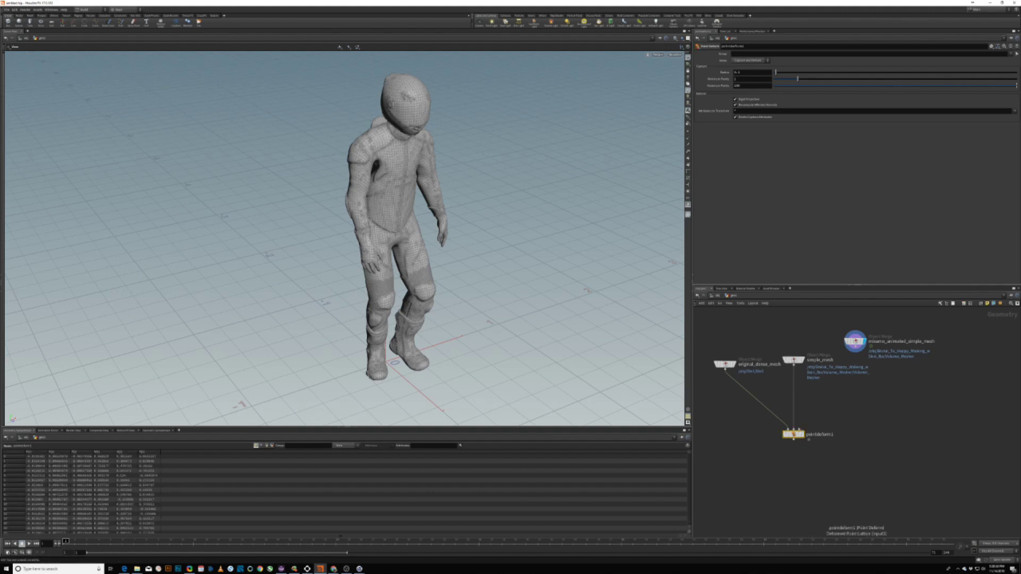
click(799, 429)
drag(856, 342, 887, 372)
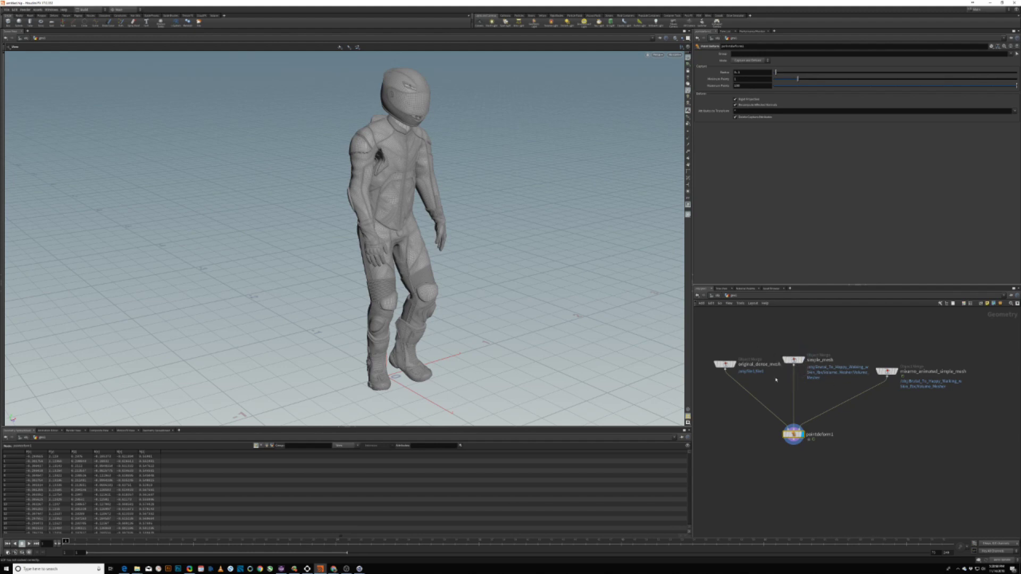
Scrub the walk animation to a mid-stride frame and inspect the deformed dense biker around the armpit and torso
click(218, 541)
drag(217, 541, 241, 541)
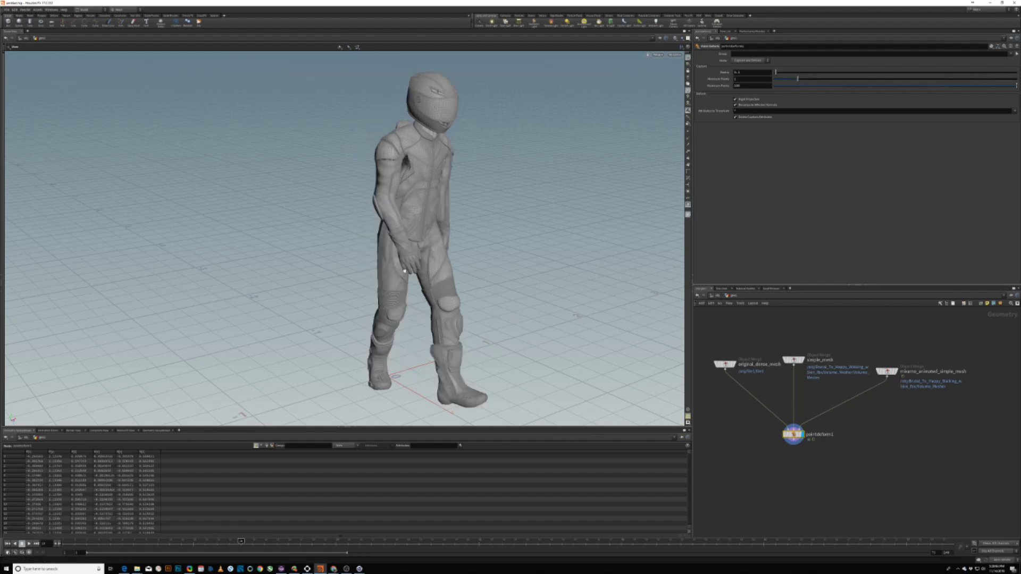
mouse_move(428, 255)
mouse_down()
mouse_move(503, 250)
mouse_move(367, 255)
mouse_move(422, 253)
mouse_up()
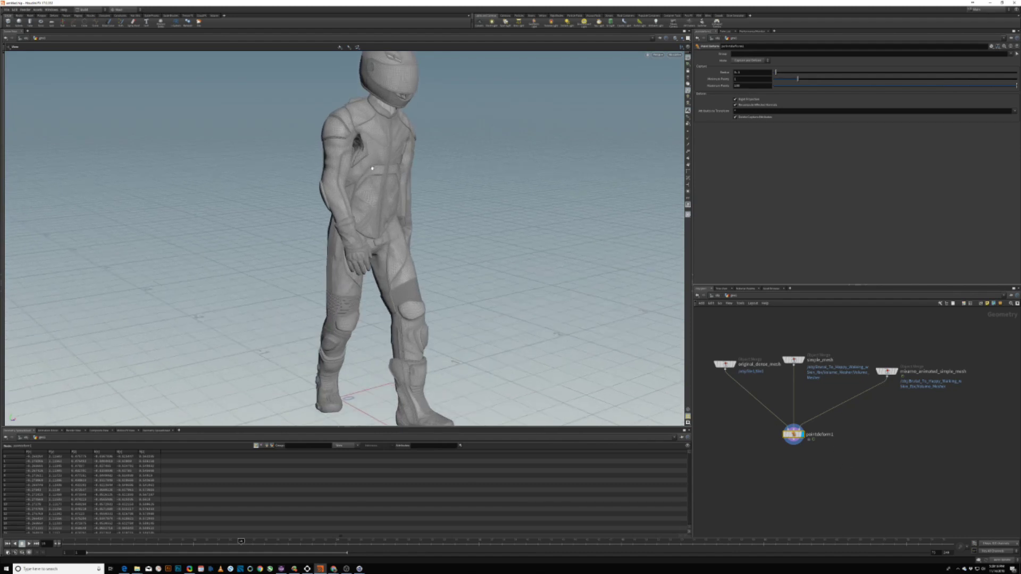
drag(388, 237, 351, 240)
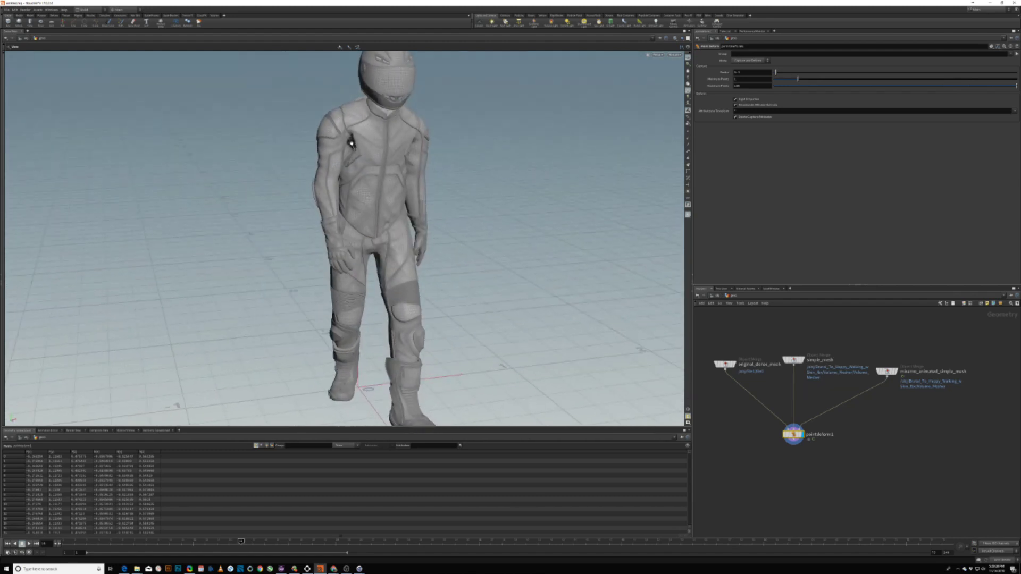
Add a Delta Mush node and place it below the Point Deform node
key(Tab)
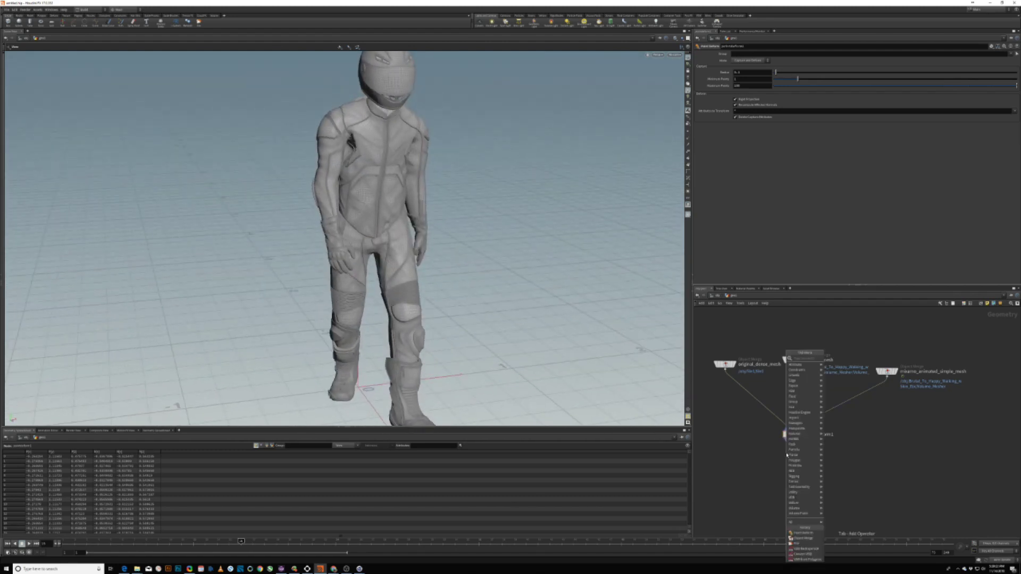
text(deltamush)
key(Return)
click(786, 468)
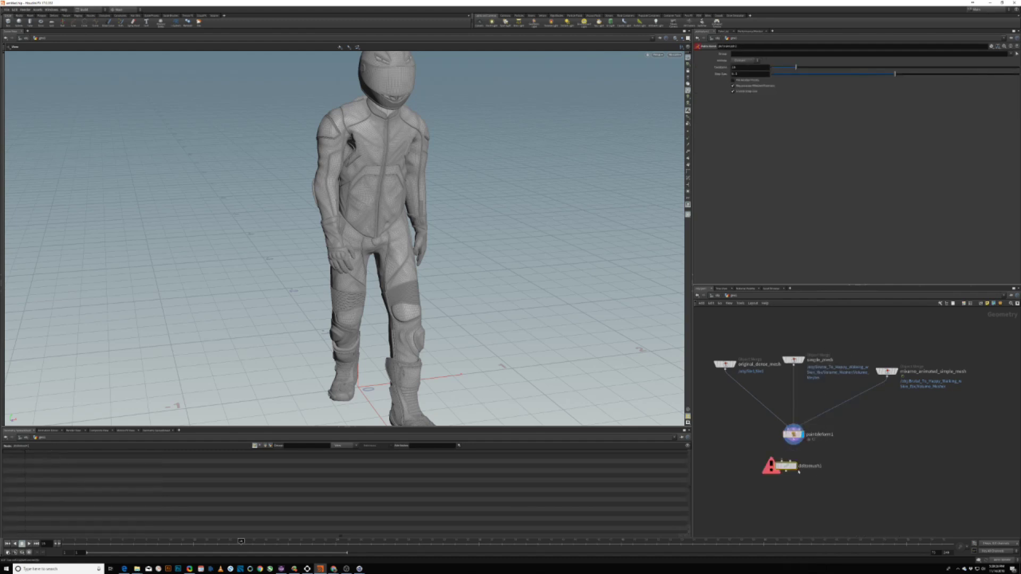
drag(787, 467, 818, 484)
Feed the Point Deform result into the Delta Mush as deformed geometry and original_dense_mesh as reference geometry, and display the Delta Mush
middle_drag(853, 461, 833, 442)
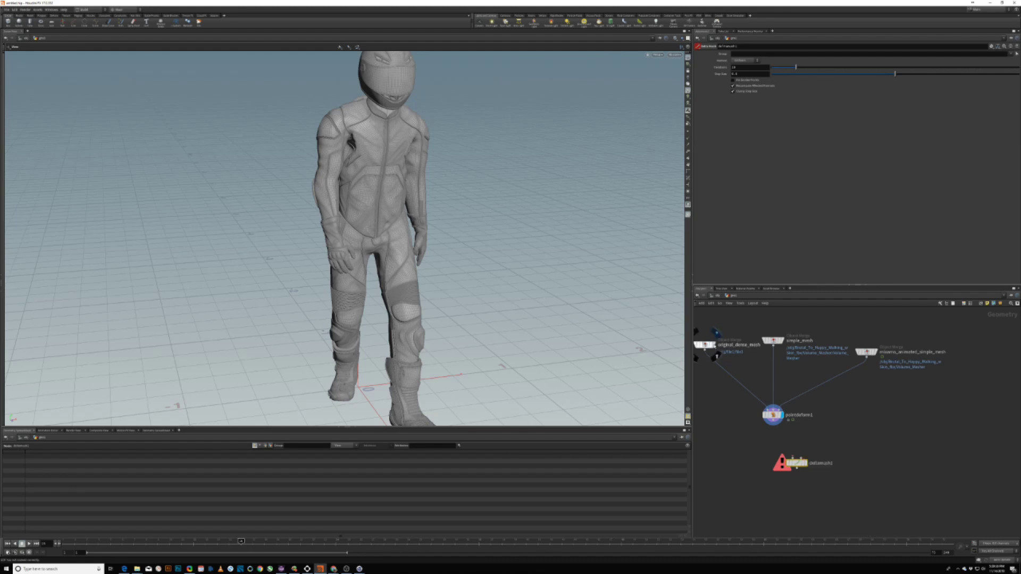
click(716, 332)
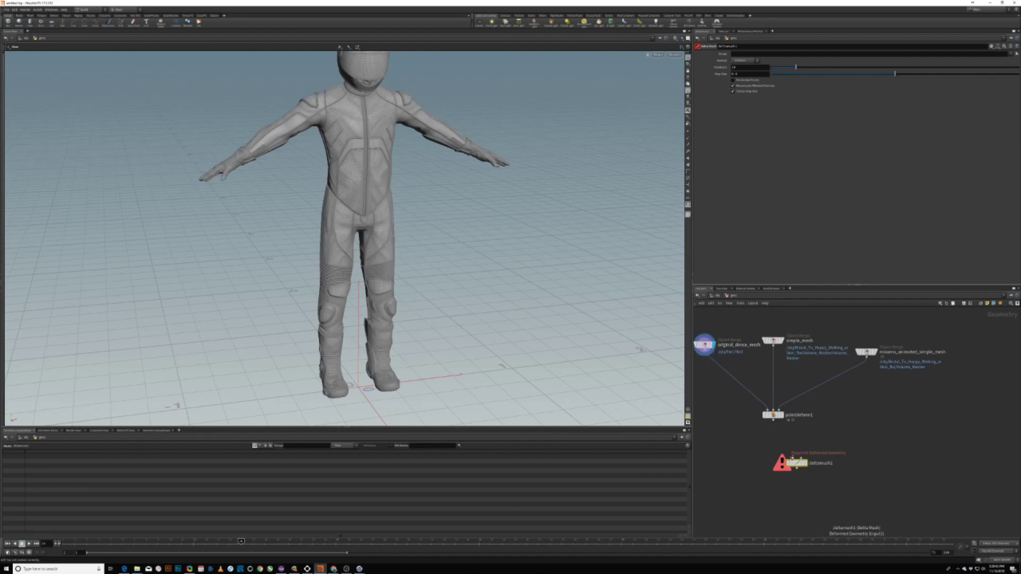
drag(792, 456, 774, 418)
drag(796, 463, 718, 356)
click(792, 464)
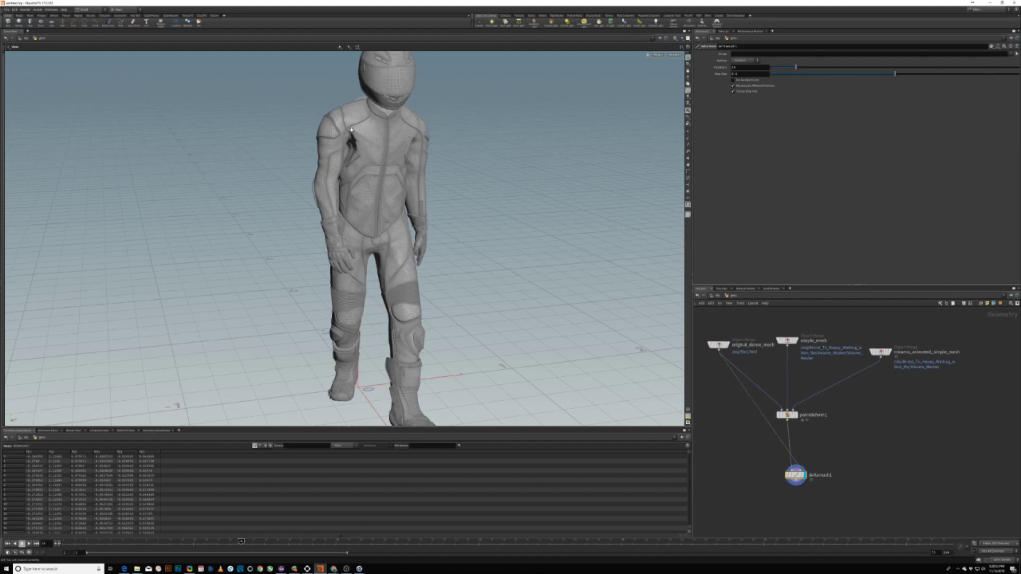
Toggle the Delta Mush bypass to compare its effect on the biker, and set its Step Size to 1
drag(351, 130, 664, 407)
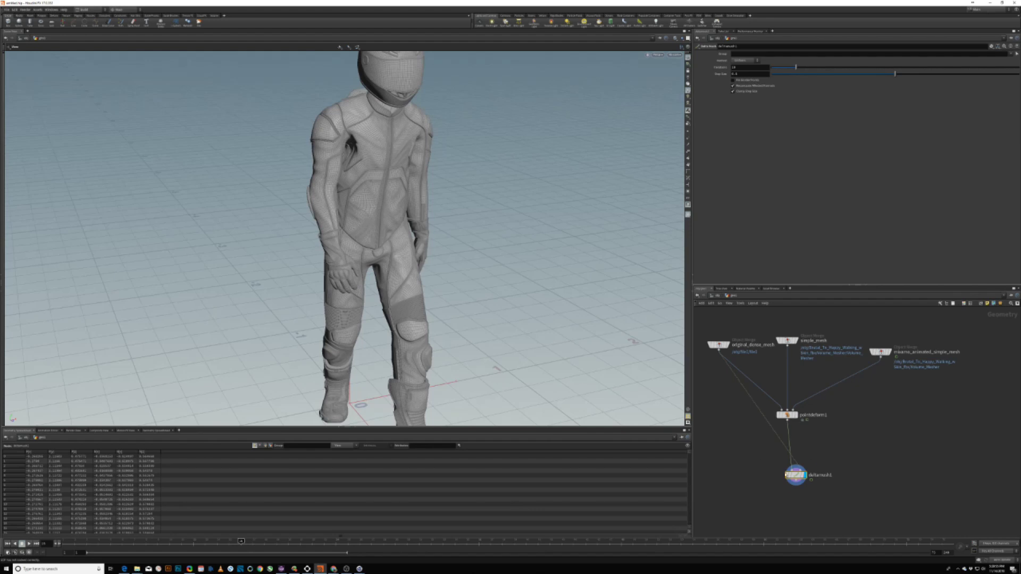
mouse_move(792, 475)
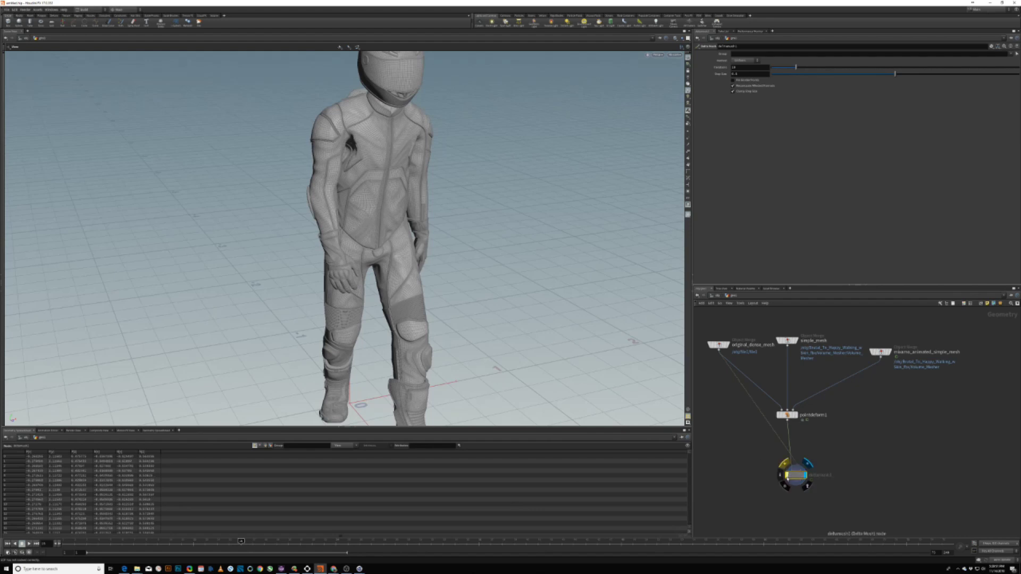
click(785, 464)
double_click(744, 74)
text(1)
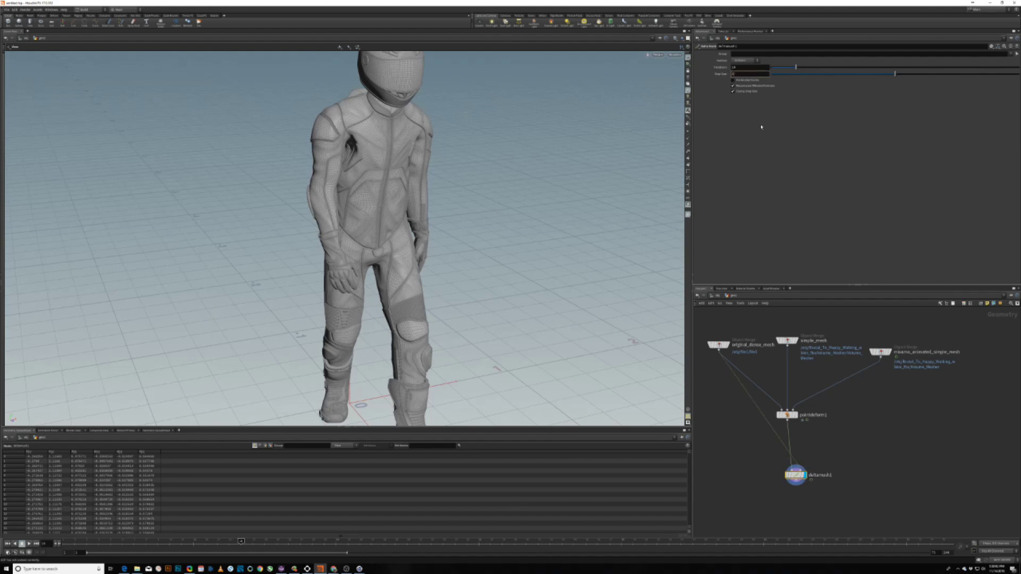
key(Return)
scroll(352, 151, up, 4)
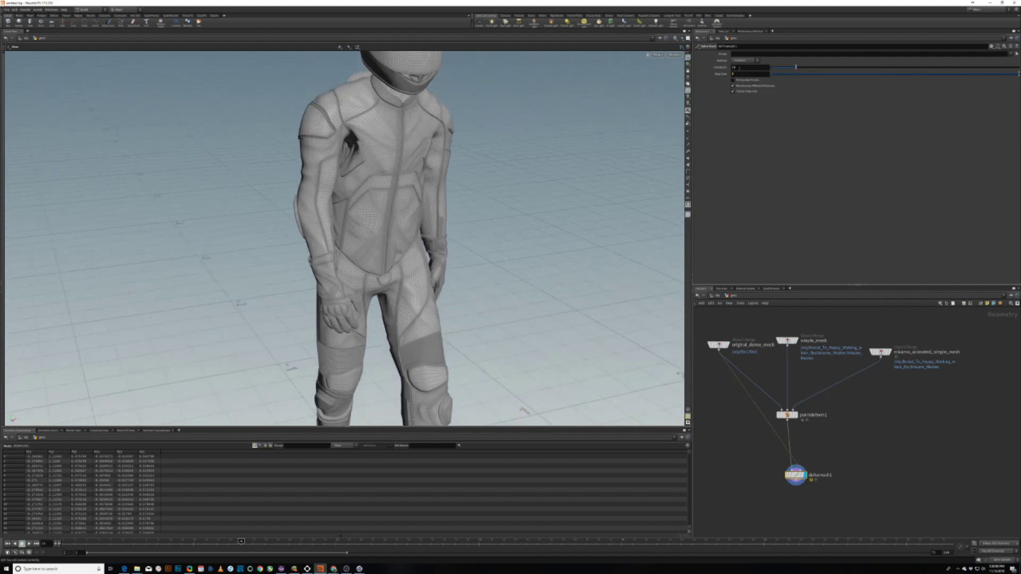
Raise the Delta Mush Iterations to about 60 and inspect the smoothing around the armpit, shoulder and torso
drag(831, 69, 885, 68)
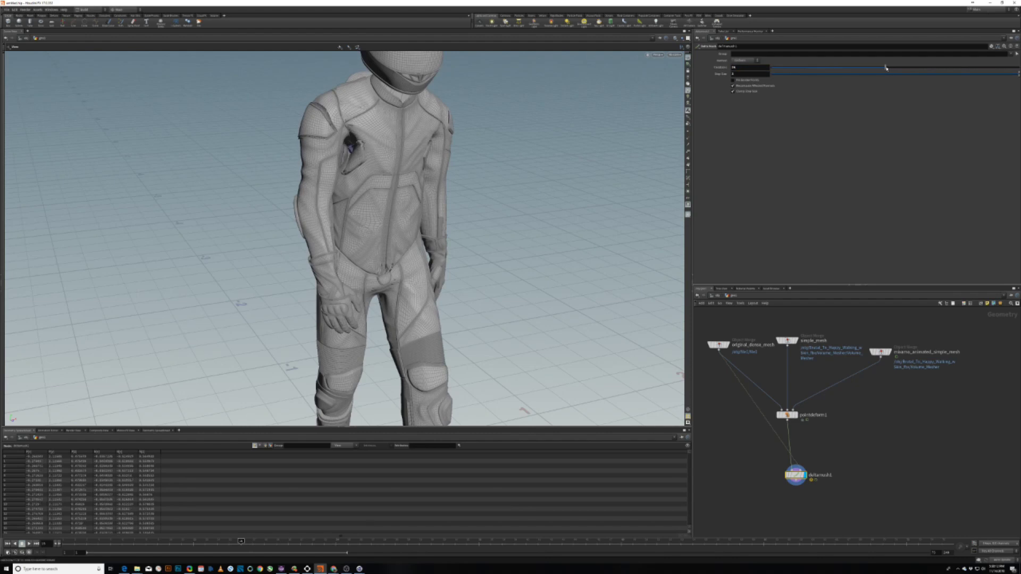
click(927, 69)
scroll(349, 151, up, 5)
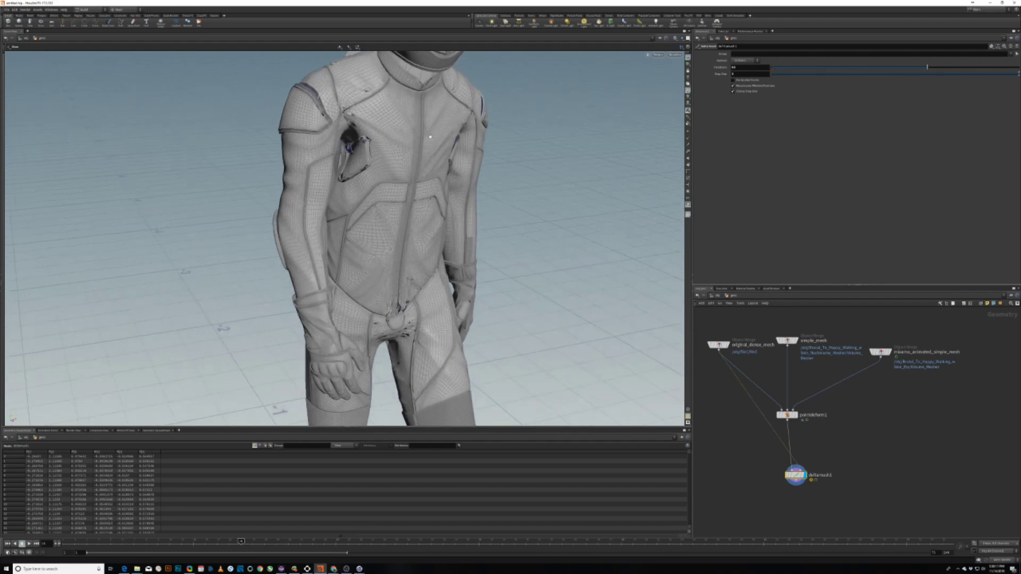
drag(343, 133, 348, 149)
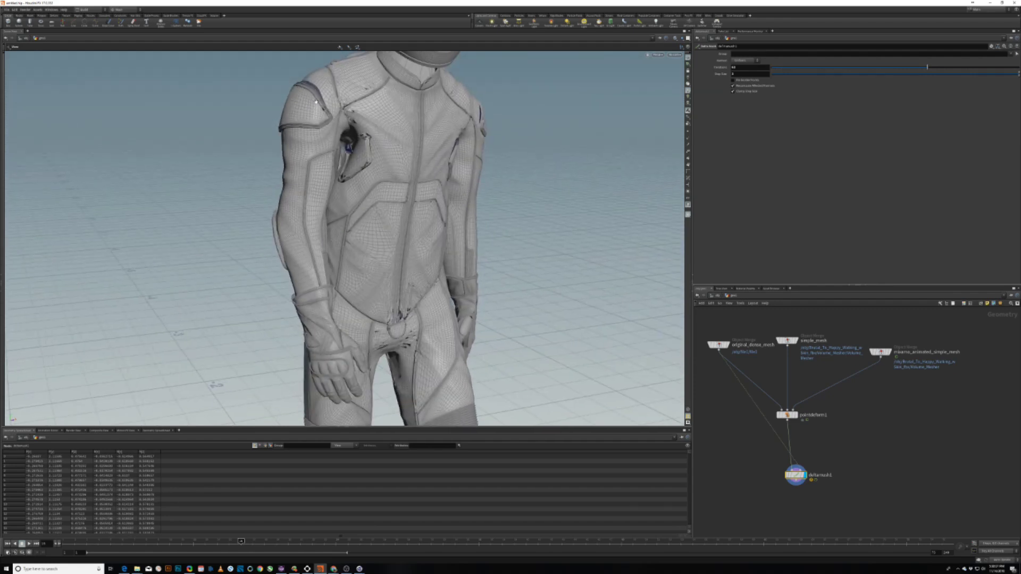
drag(316, 101, 398, 142)
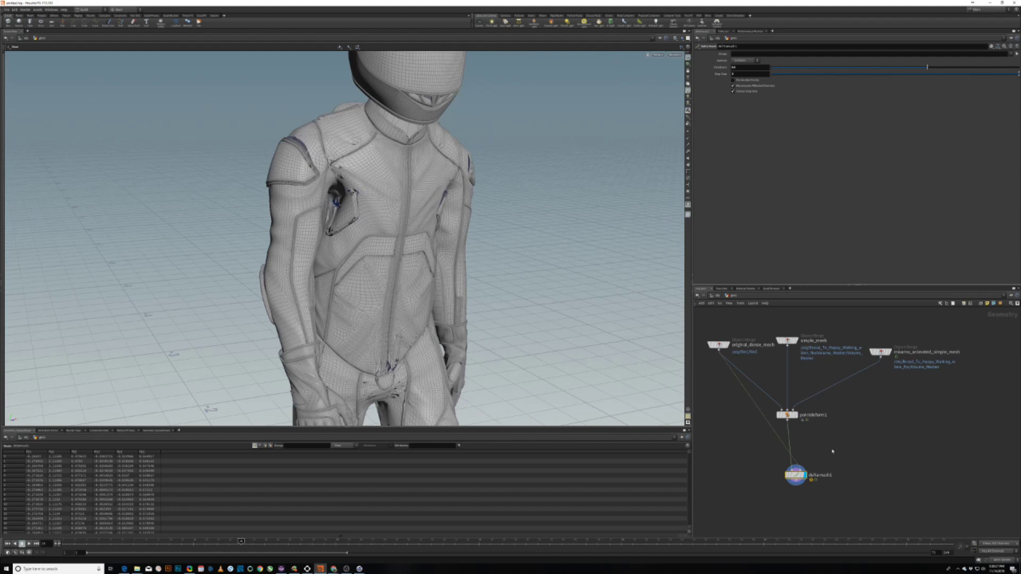
Display the Point Deform result again and move the Point Deform and Delta Mush nodes lower to free space in the network
scroll(856, 444, down, 3)
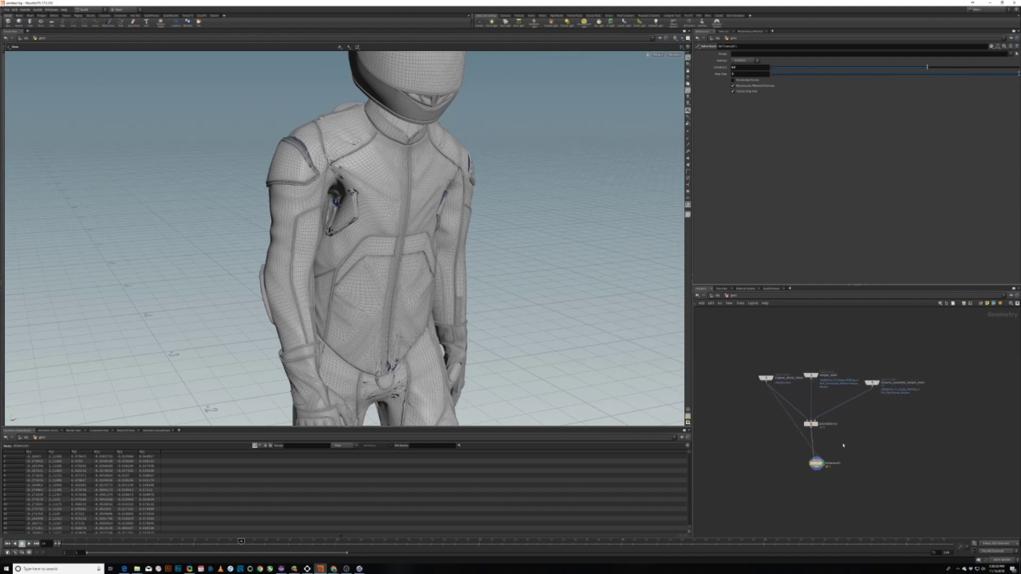
drag(817, 463, 817, 496)
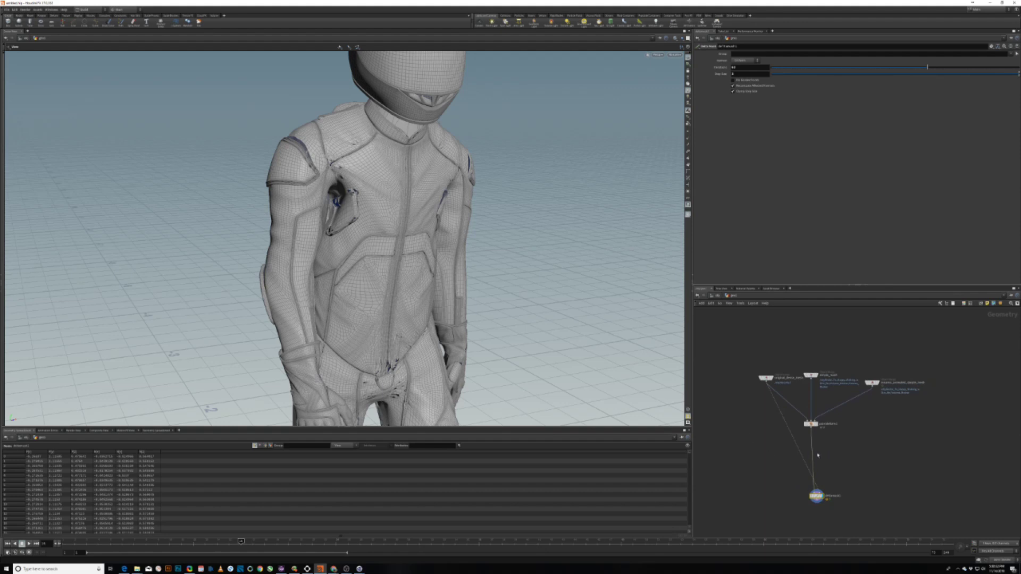
middle_drag(850, 471, 802, 468)
drag(768, 493, 787, 486)
click(774, 421)
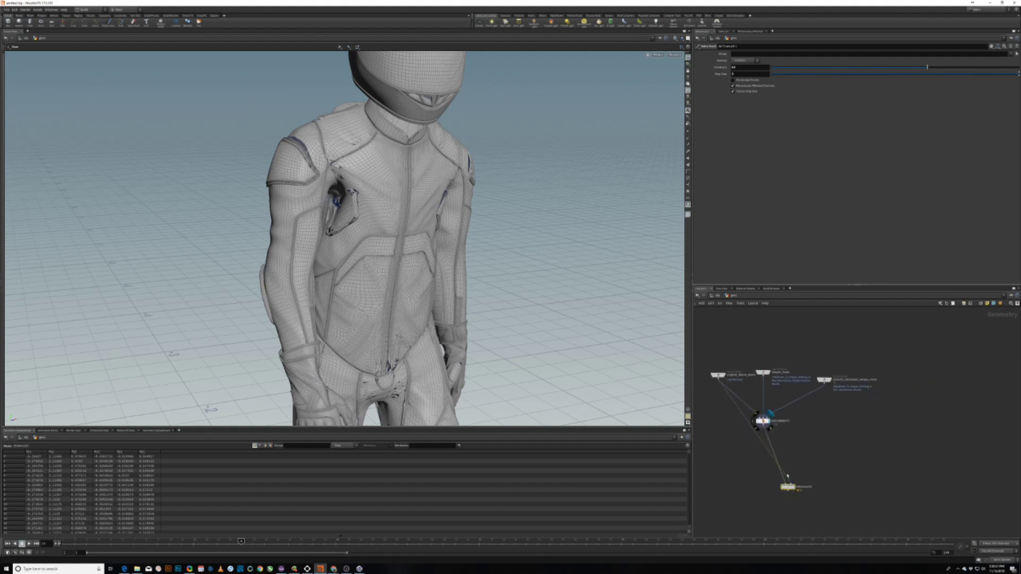
drag(768, 421, 722, 503)
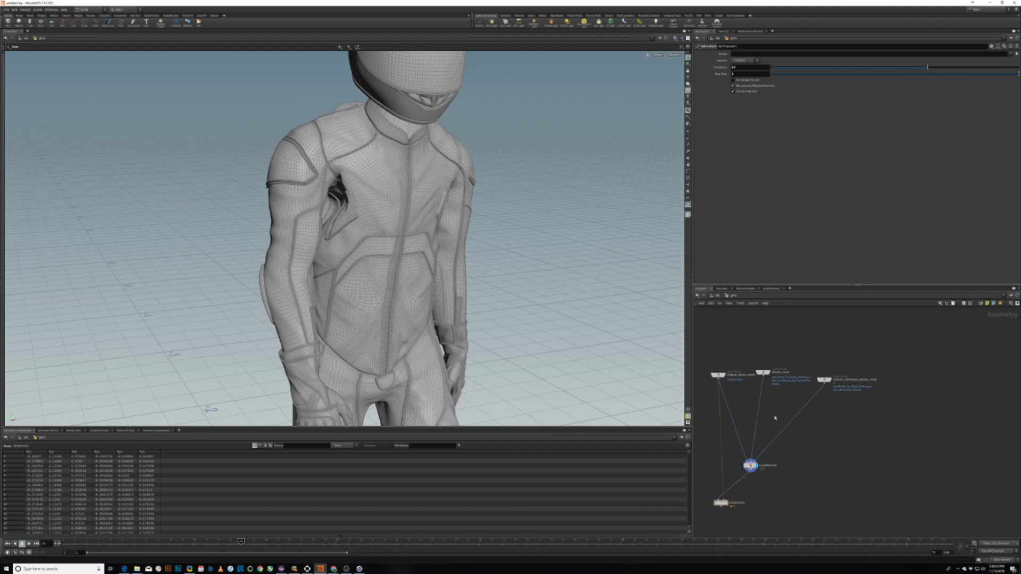
Add a second Delta Mush node between the merged meshes and the Point Deform, spacing the surrounding nodes apart
key(Tab)
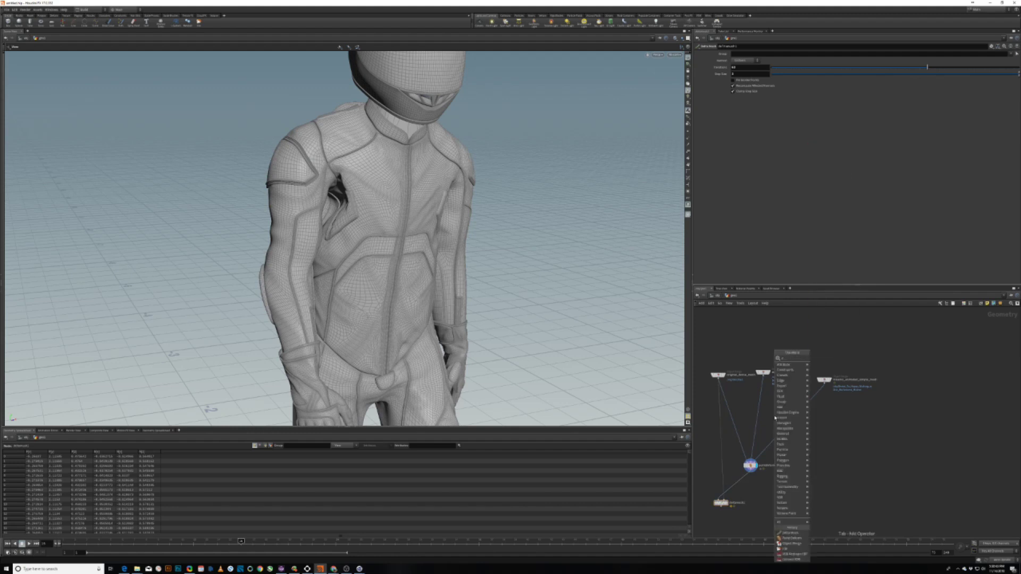
text(null)
key(Return)
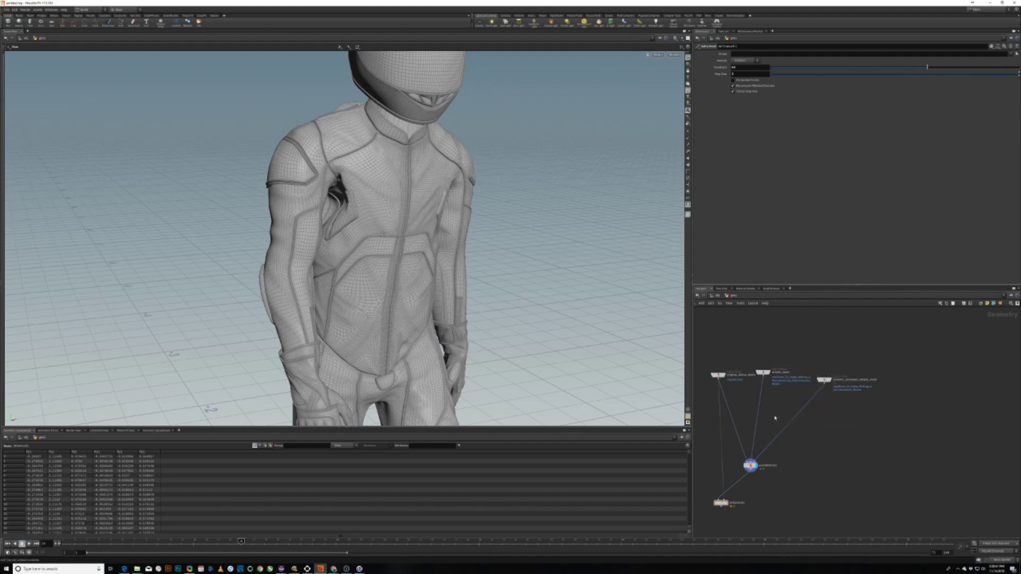
click(774, 417)
drag(827, 384, 844, 395)
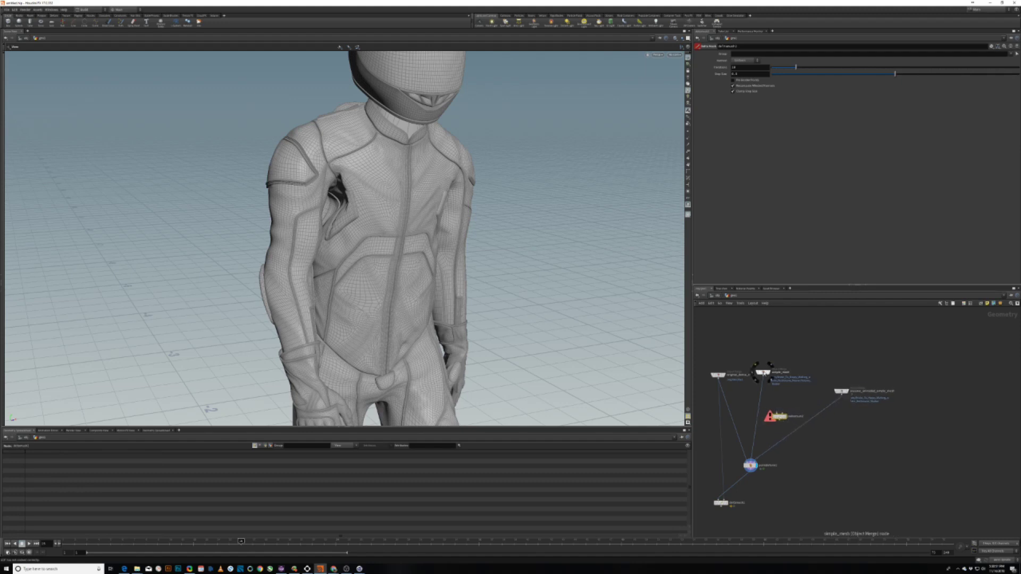
drag(763, 372, 760, 372)
drag(780, 417, 785, 410)
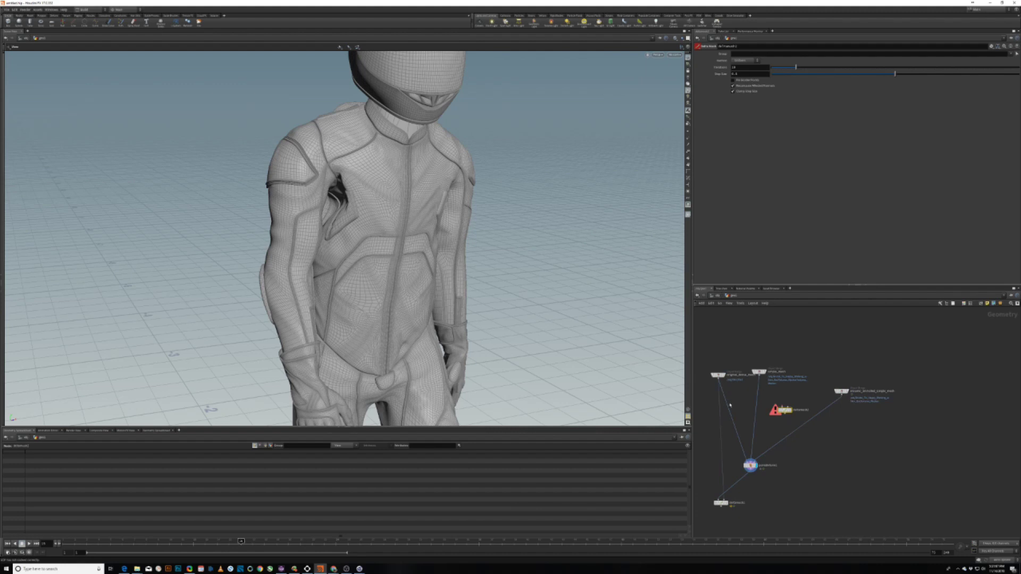
Display mixamo_animated_simple_mesh and simple_mesh in turn, and wire them into the second Delta Mush as deformed and reference geometry
click(847, 392)
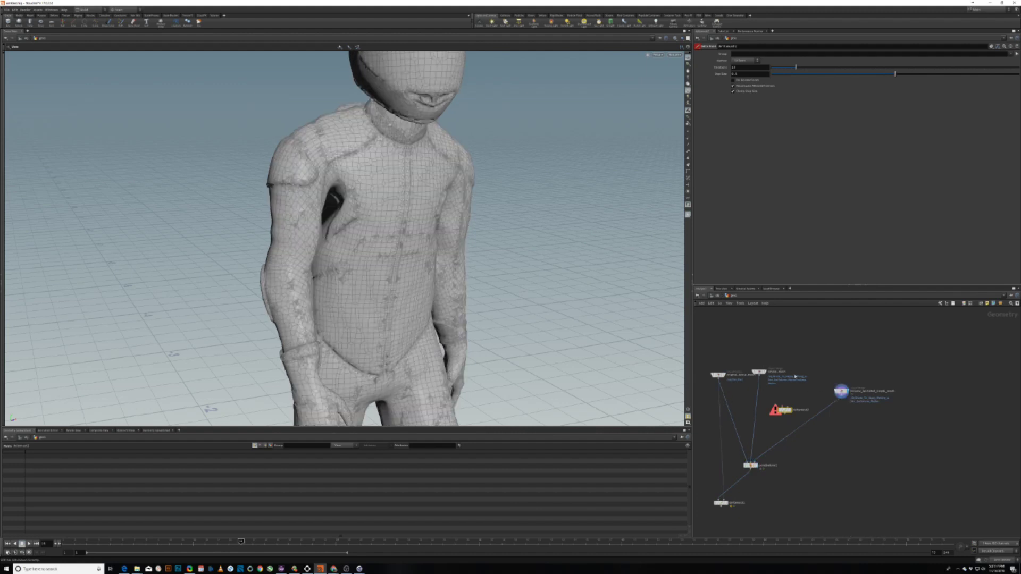
click(764, 372)
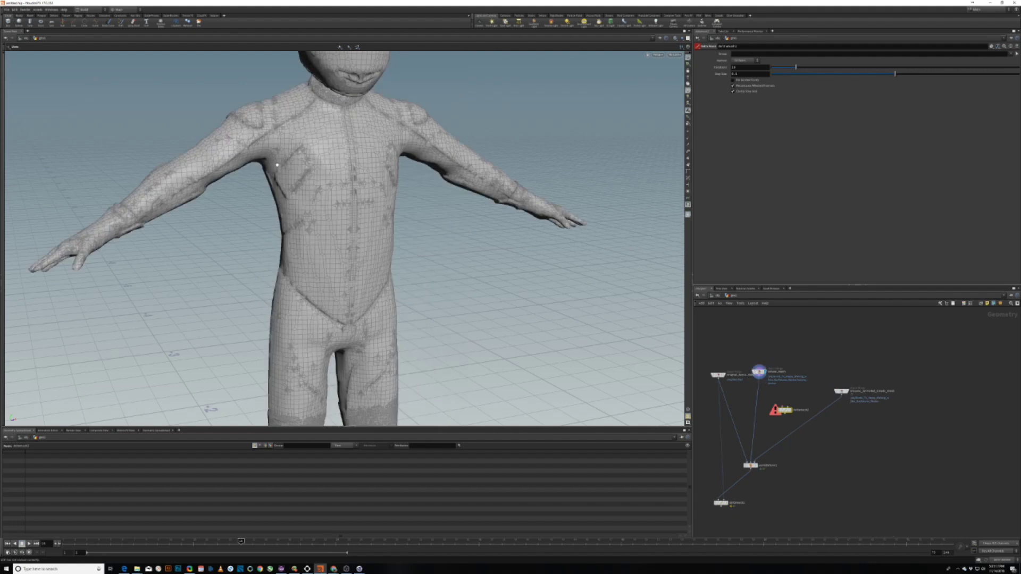
click(786, 403)
click(840, 394)
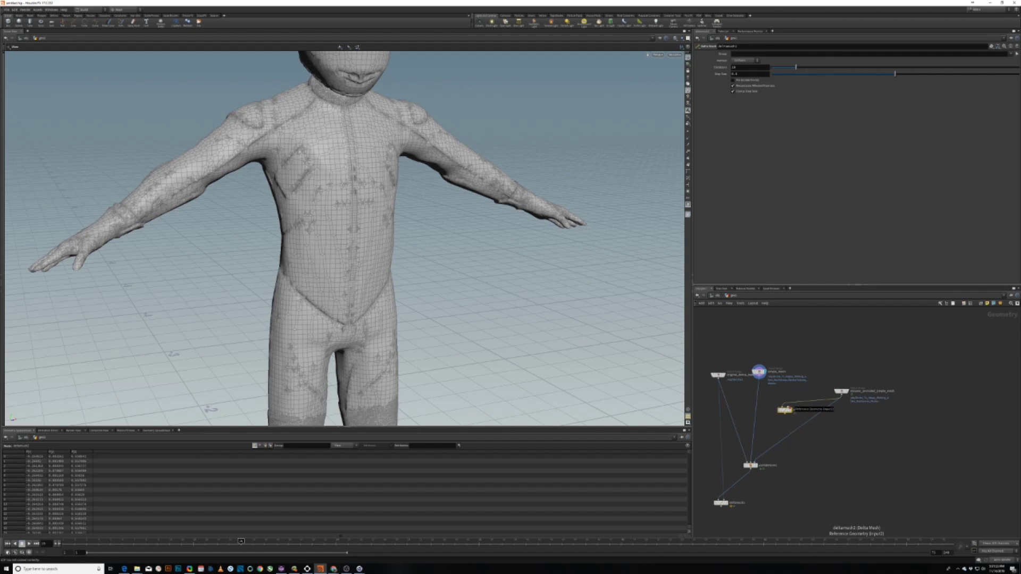
click(780, 403)
click(759, 378)
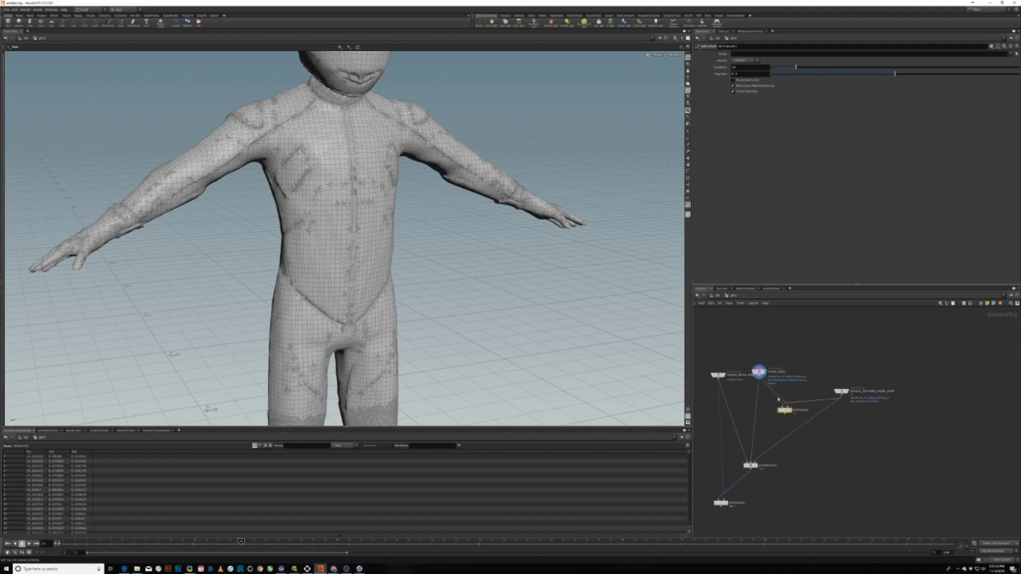
Display the second Delta Mush, inspect the armpit and torso, nudge its node lower and set its Step Size to 1
click(791, 411)
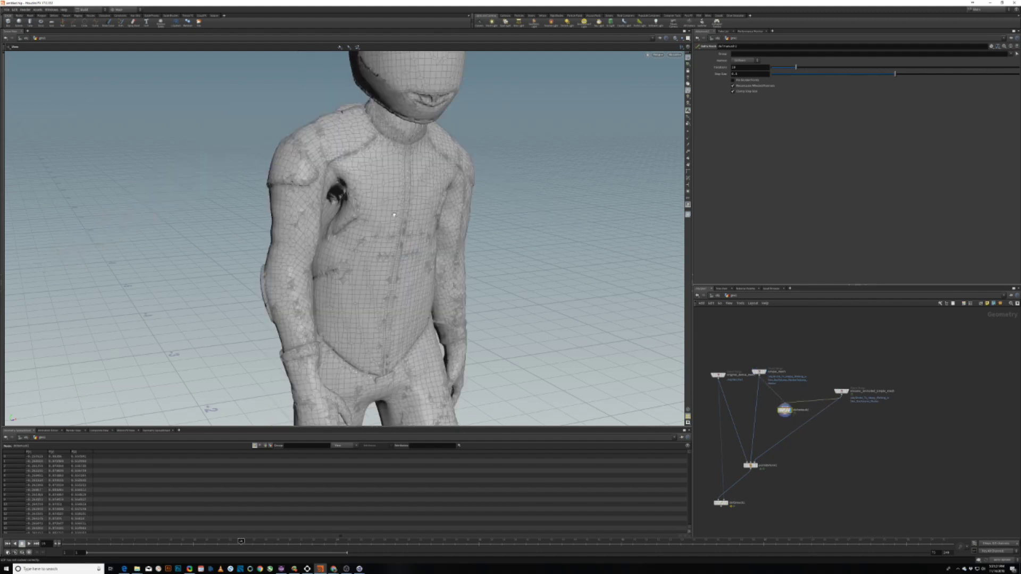
drag(404, 253, 377, 199)
middle_drag(376, 199, 374, 181)
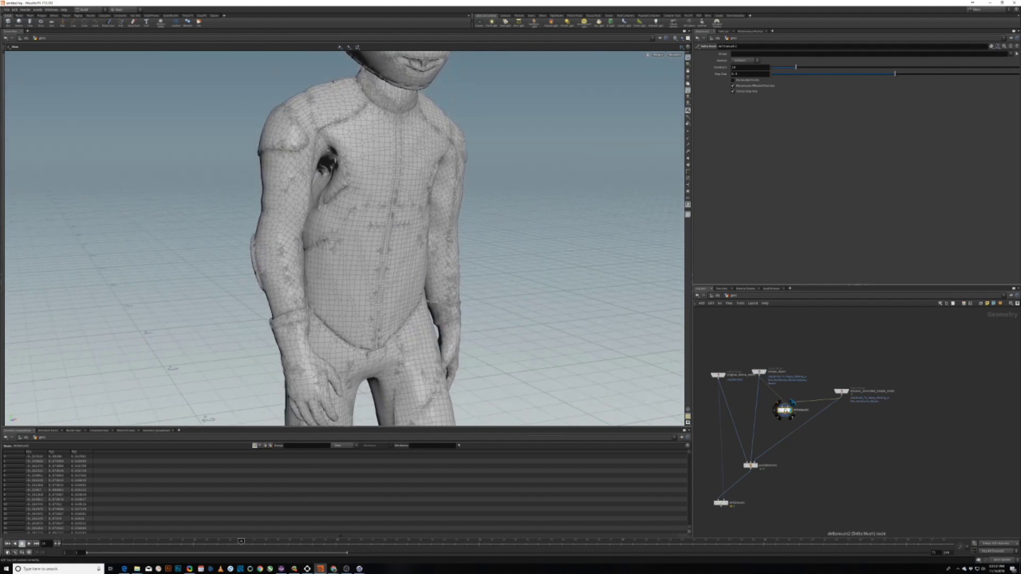
drag(786, 411, 782, 417)
drag(707, 73, 703, 73)
text(1)
key(Return)
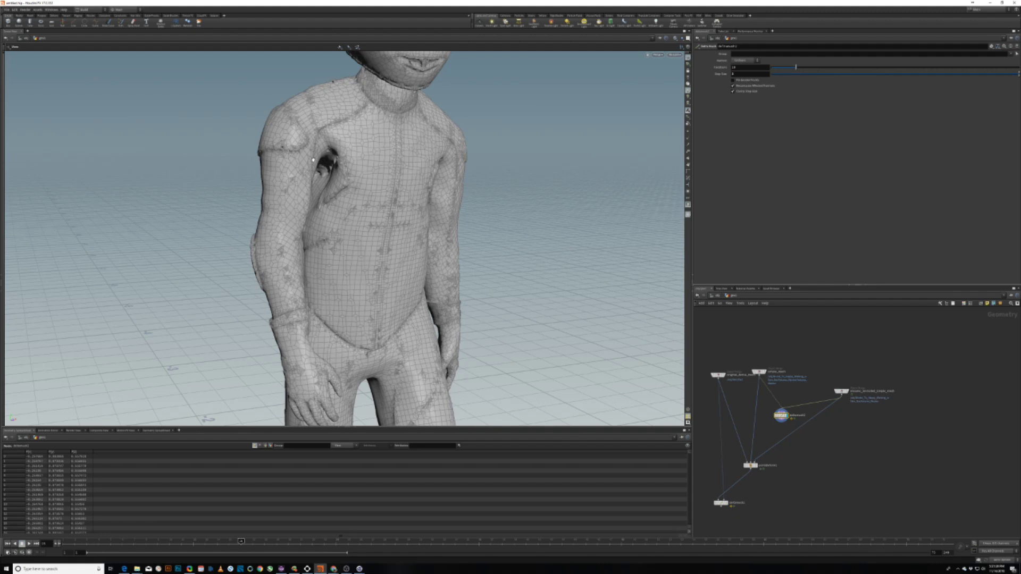
Set the second Delta Mush's Iterations to 30, inspect the torso and armpit, and raise Iterations to 50
drag(739, 68, 729, 69)
text(30)
key(Return)
drag(336, 189, 317, 213)
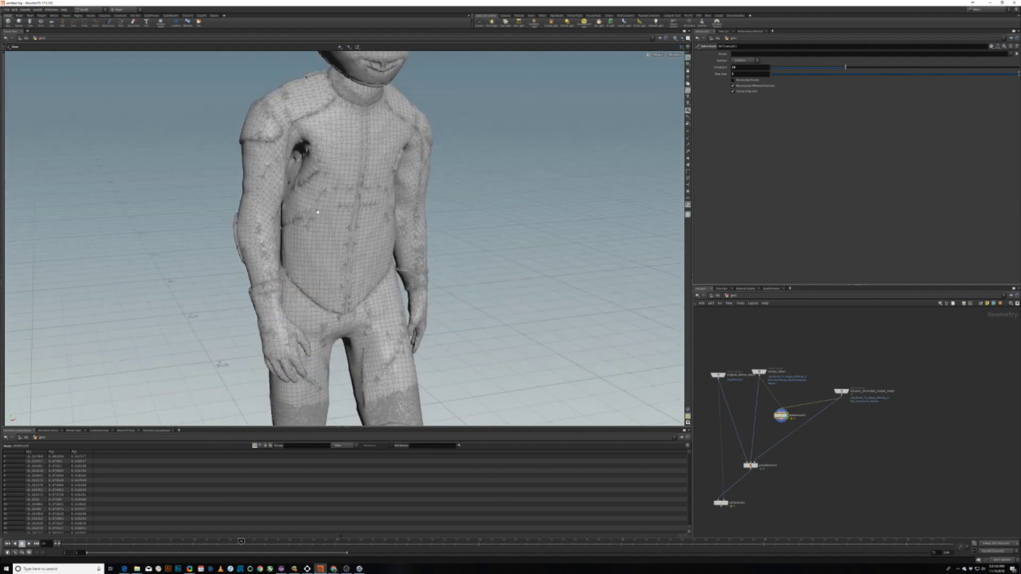
double_click(738, 68)
text(50)
key(Return)
Compare the armpit by displaying the Point Deform, mixamo_animated_simple_mesh and the second Delta Mush in turn
drag(750, 466, 748, 468)
click(754, 468)
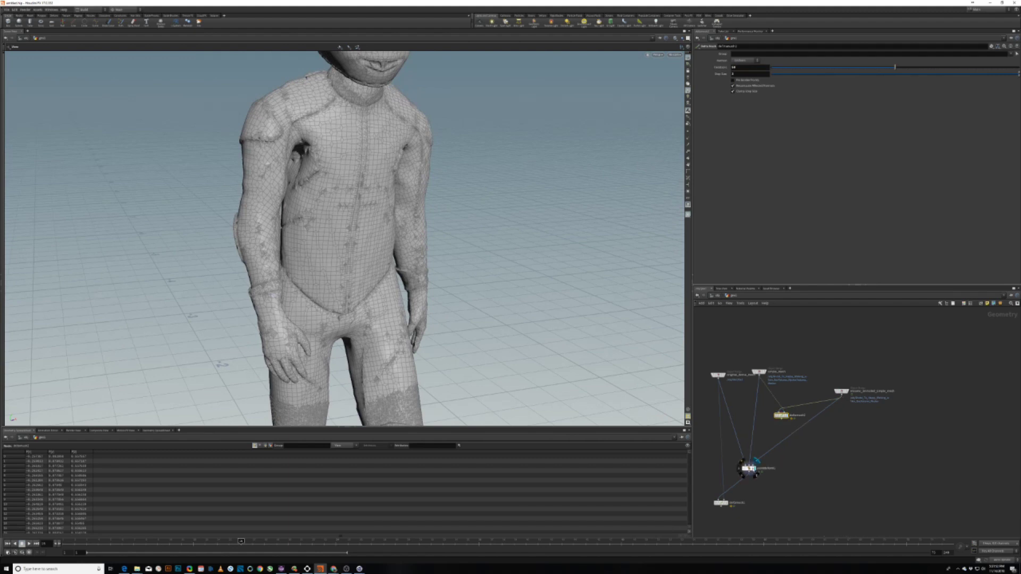
click(755, 461)
mouse_move(840, 392)
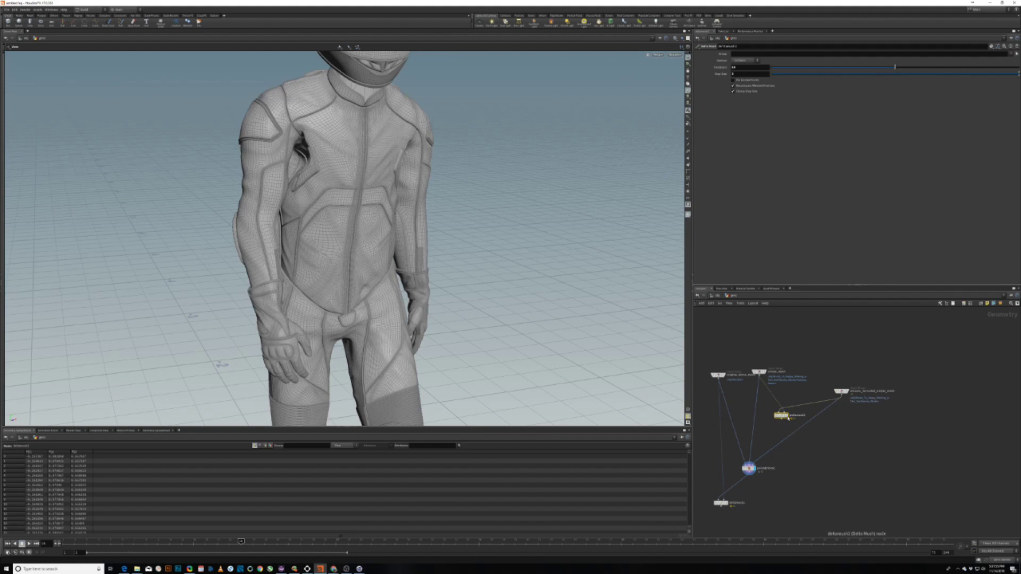
click(848, 383)
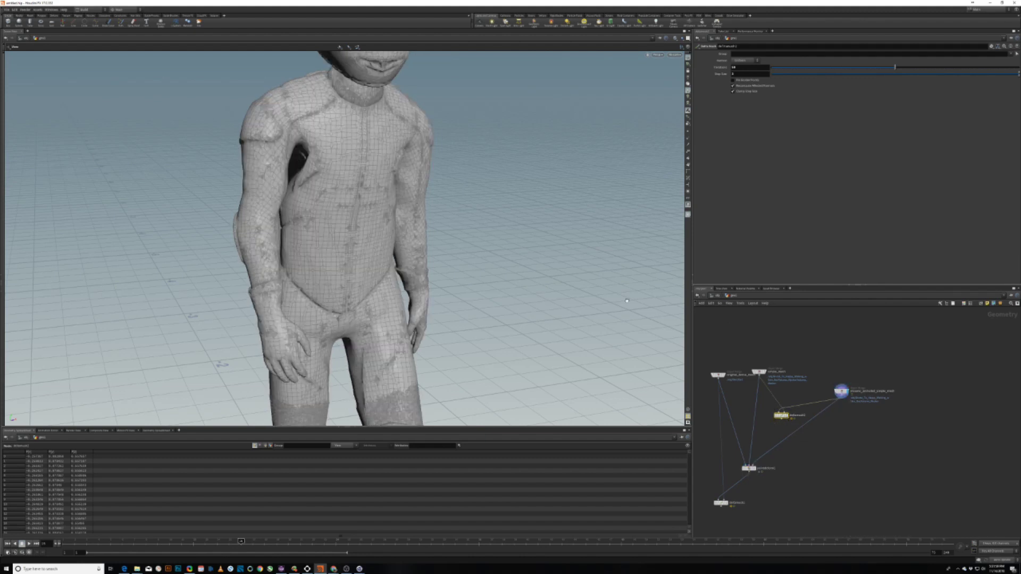
click(787, 415)
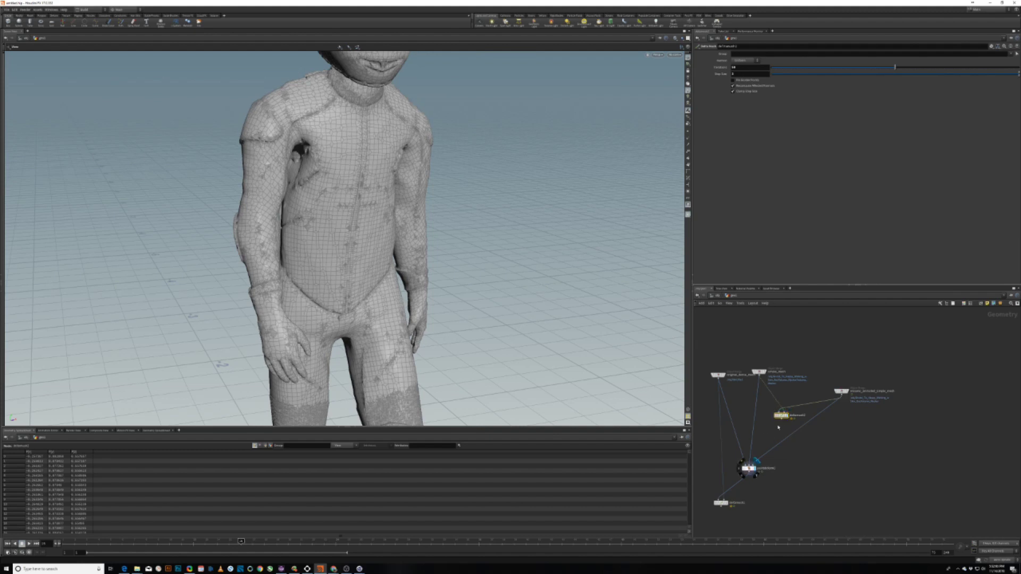
Wire the second Delta Mush into the Point Deform as the deformed lattice, comparing it with mixamo_animated_simple_mesh wired in directly
drag(781, 420, 754, 463)
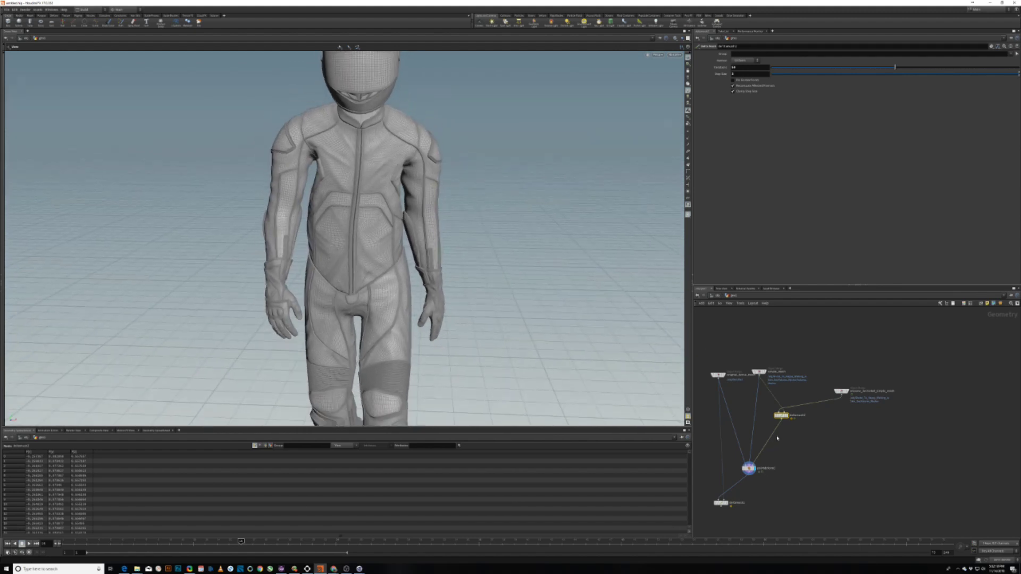
drag(840, 396, 755, 463)
drag(754, 464, 757, 460)
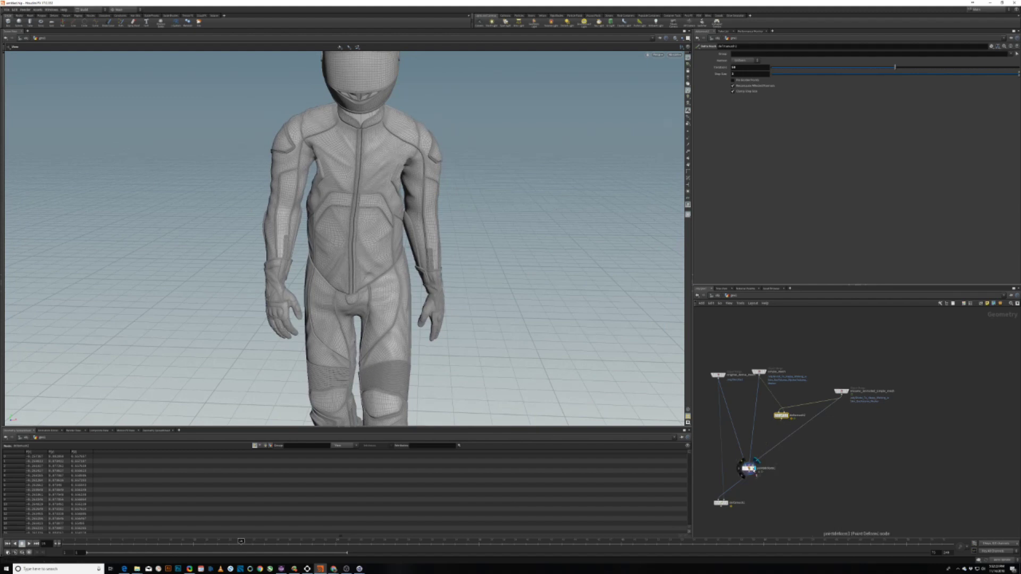
drag(781, 420, 758, 472)
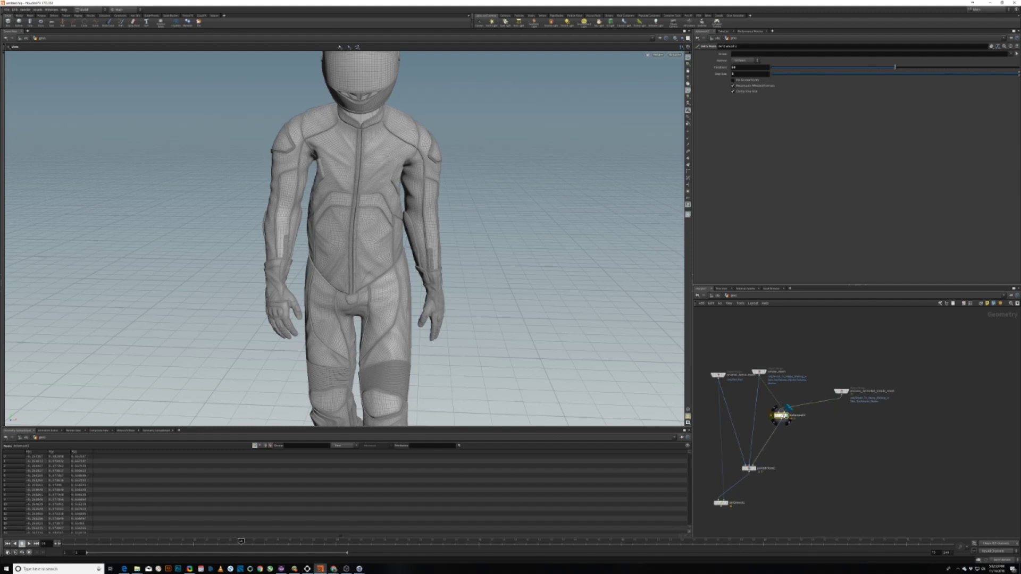
Display the second Delta Mush and set its Iterations to 100
click(786, 416)
drag(738, 68, 732, 69)
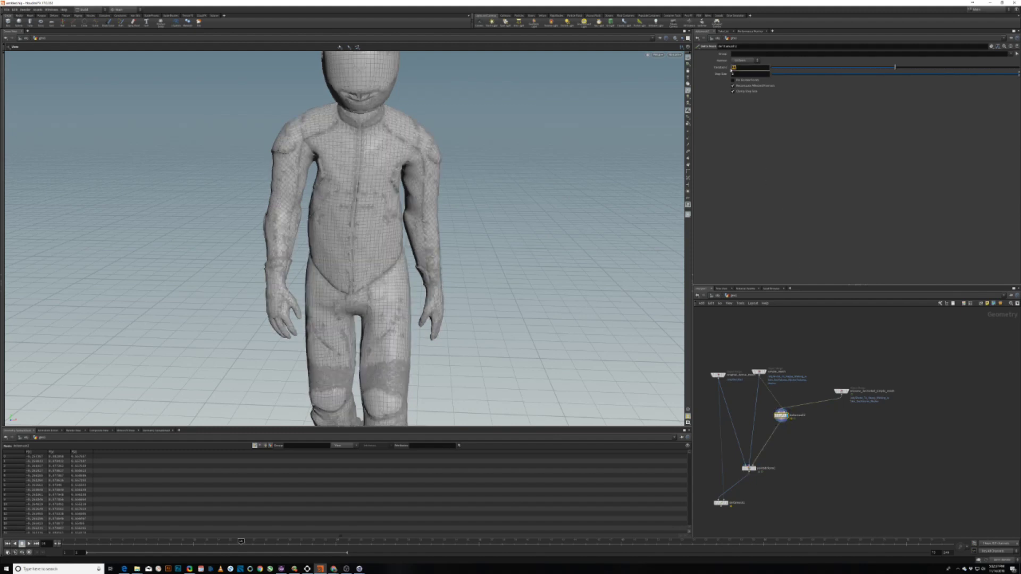
text(100)
key(Return)
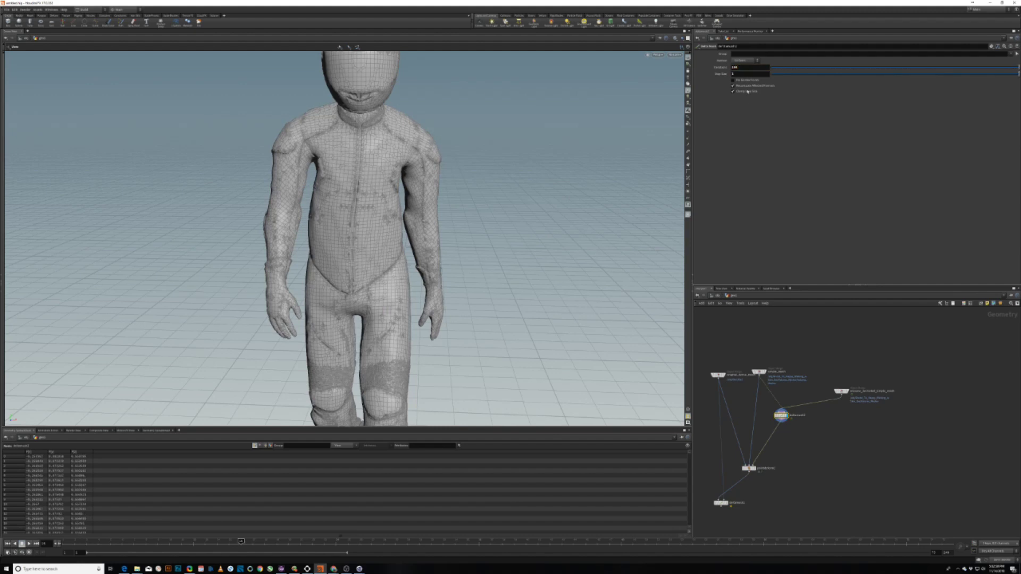
Try 1000 Iterations on the second Delta Mush and inspect the arms and torso
text(0)
key(Return)
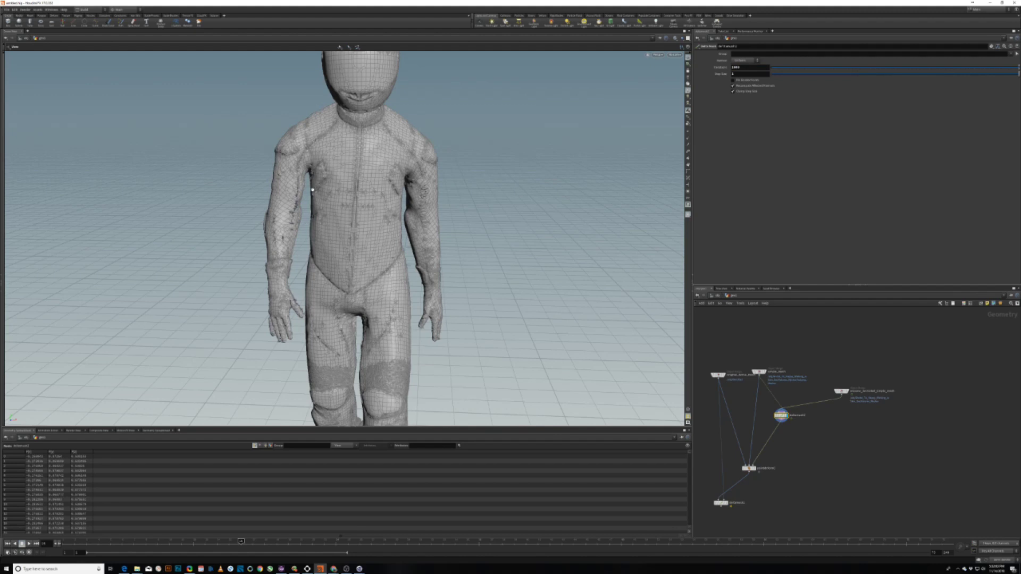
drag(317, 187, 362, 210)
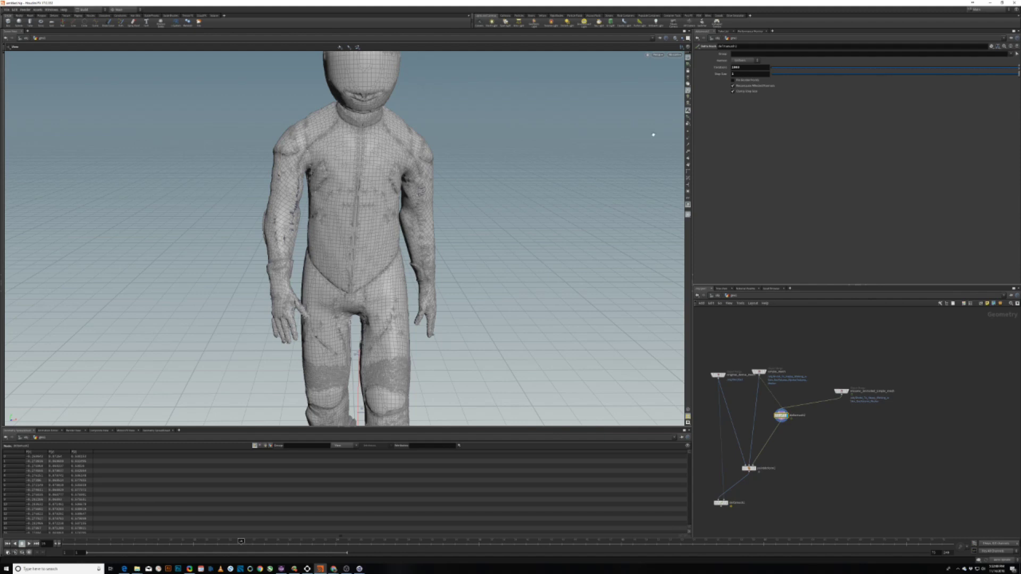
Set the second Delta Mush's Iterations back to 100 and move its node lower, closer to the Point Deform
drag(742, 68, 730, 71)
text(100)
key(Return)
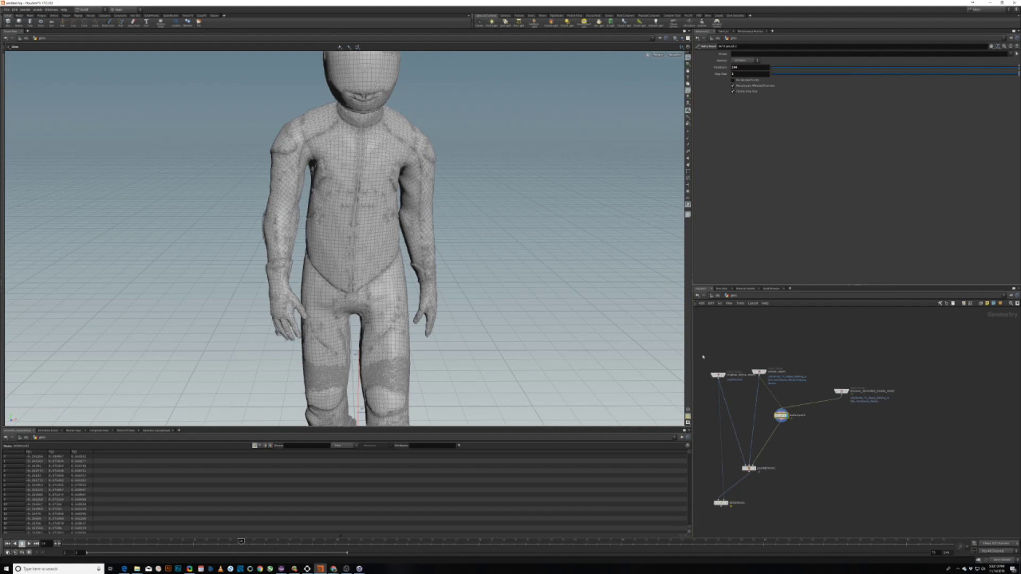
drag(788, 408, 790, 420)
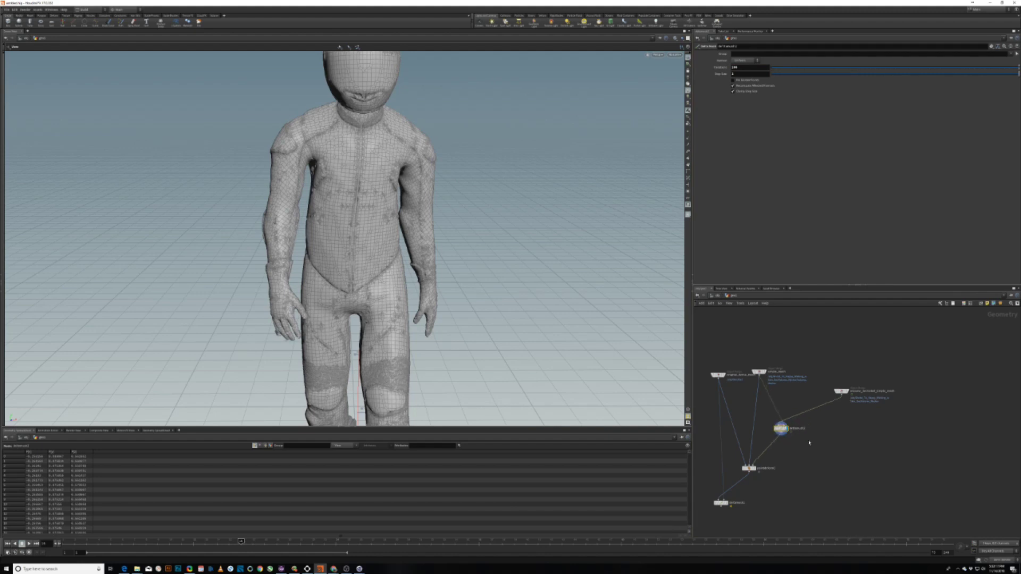